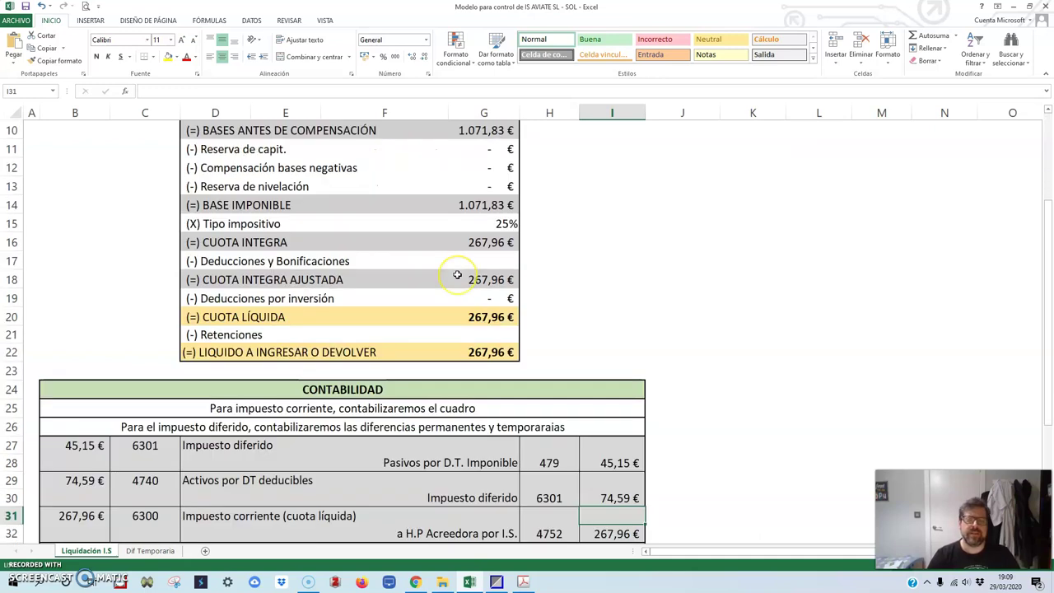
Review the corporate tax settlement in D1:G22 and open the Dif Temporaria sheet.
scroll(457, 276, up, 6)
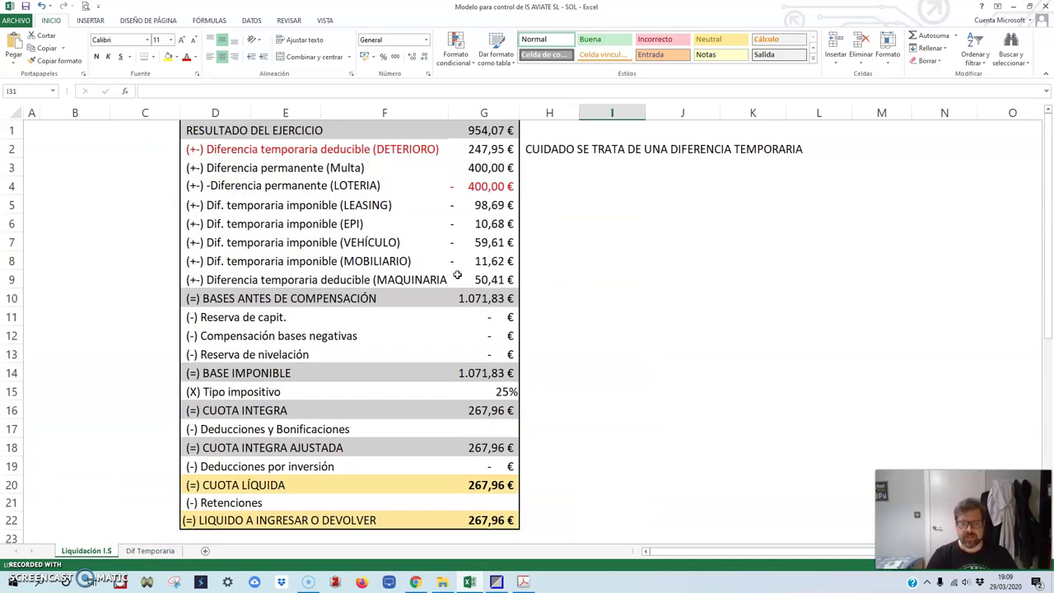
drag(198, 130, 494, 519)
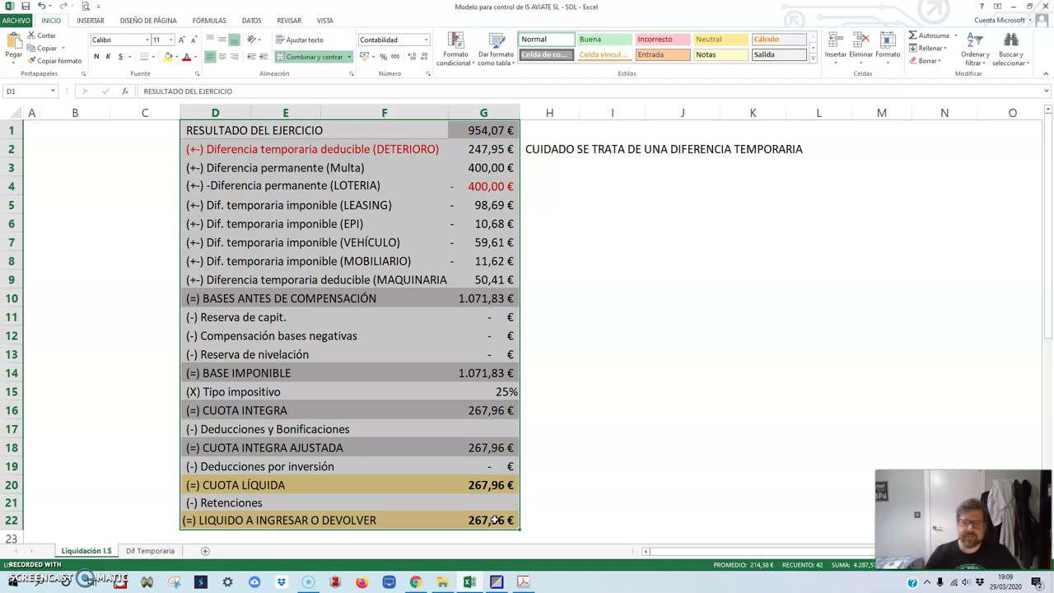
click(150, 550)
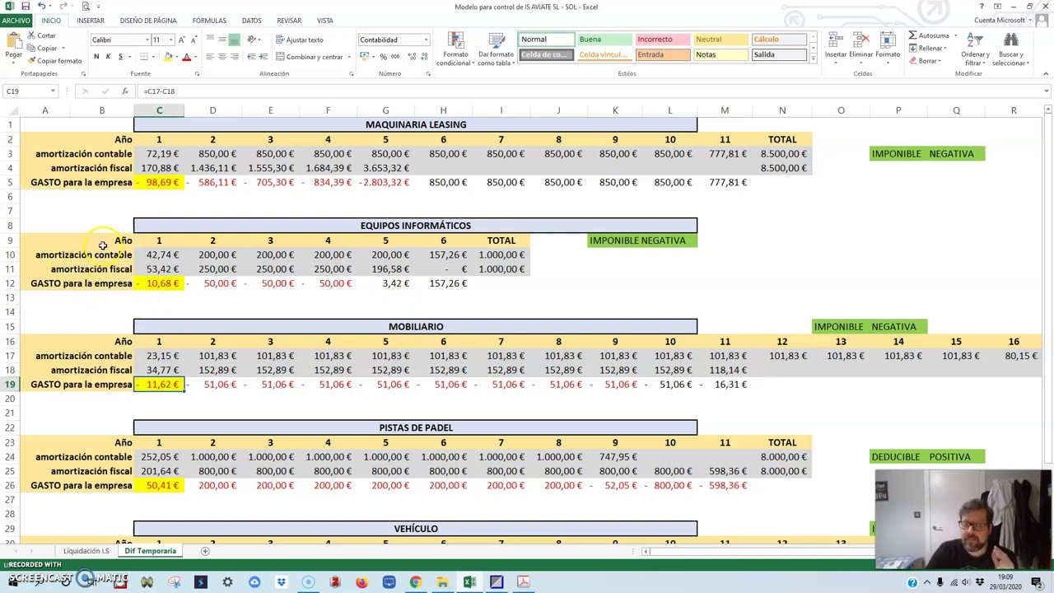
Examine the depreciation tables, comparing the accounting and tax depreciation rows under EQUIPOS INFORMÁTICOS.
drag(41, 226, 863, 510)
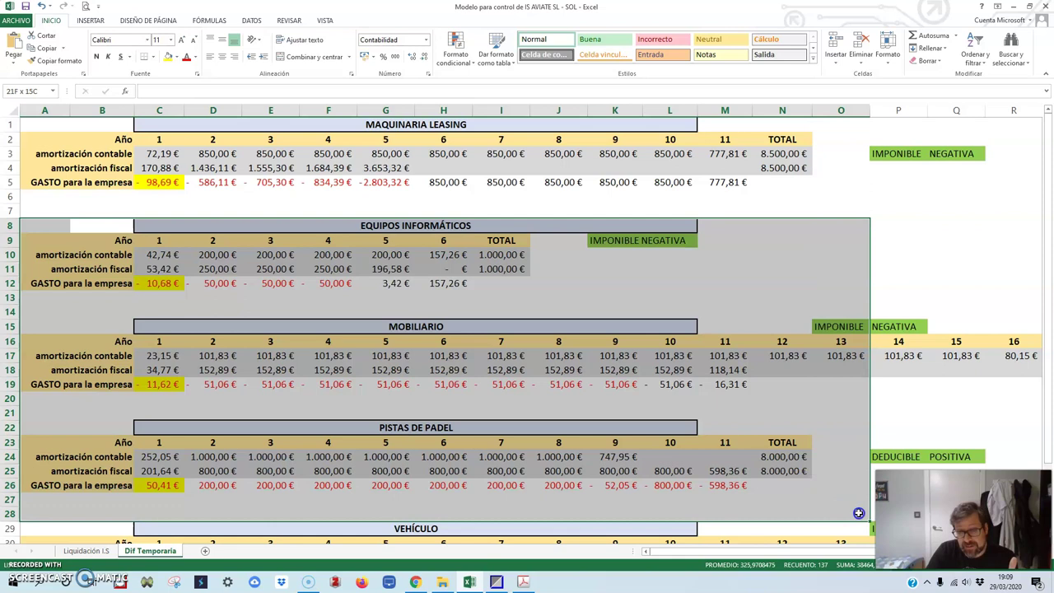
click(614, 457)
drag(148, 255, 498, 265)
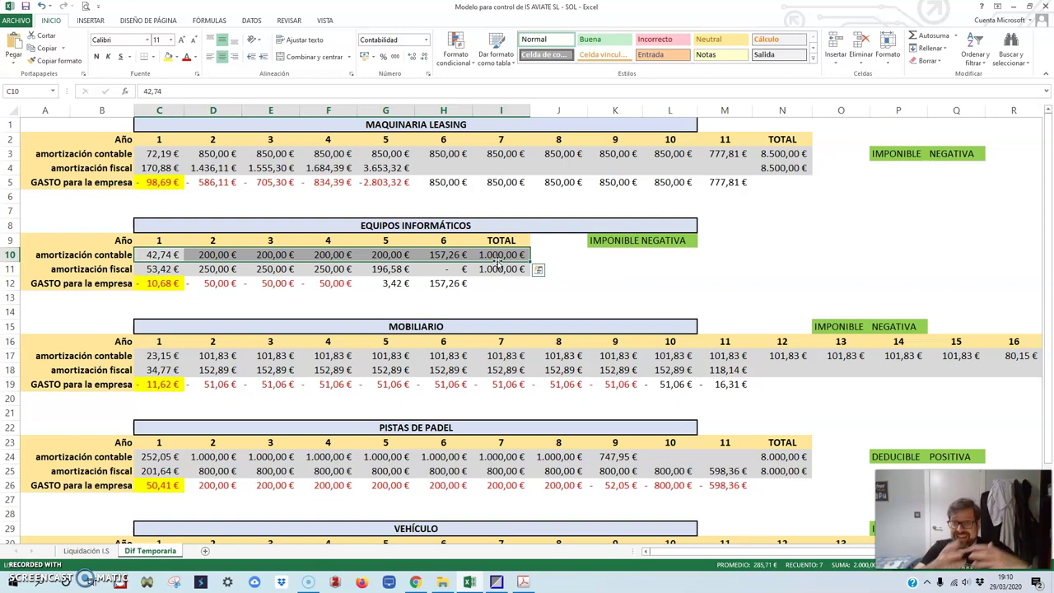
drag(154, 269, 485, 273)
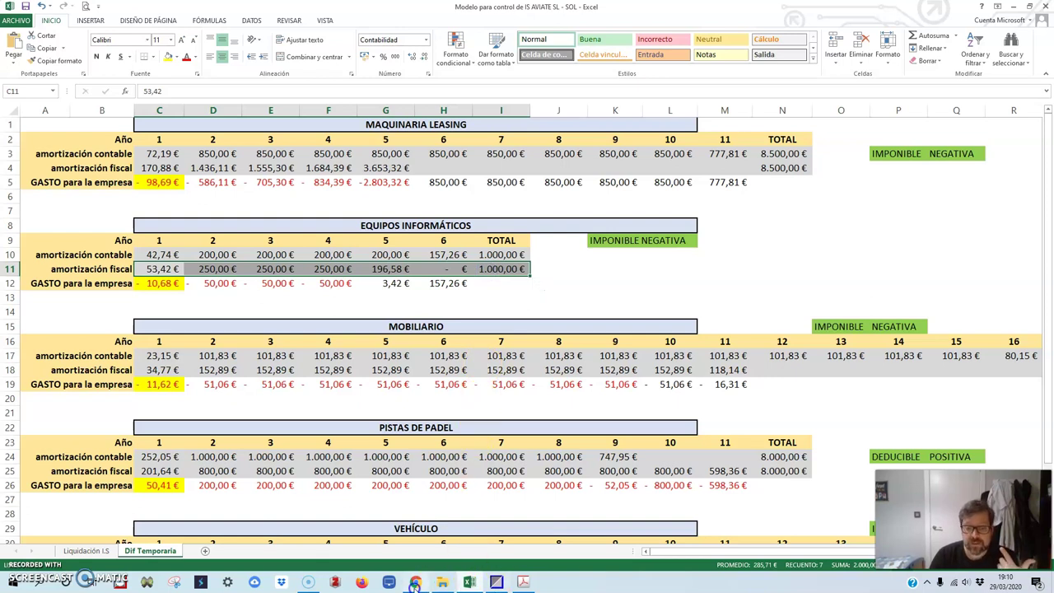
Switch to Chrome and examine the maximum linear coefficients in the Agencia Tributaria depreciation table.
click(415, 582)
scroll(324, 131, up, 4)
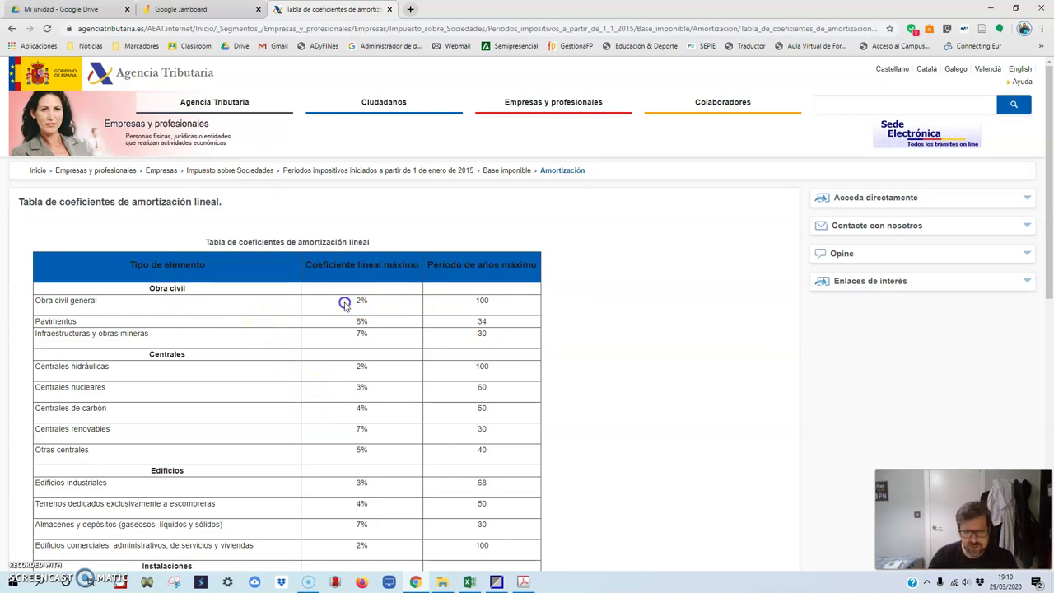
drag(345, 306, 376, 409)
click(376, 409)
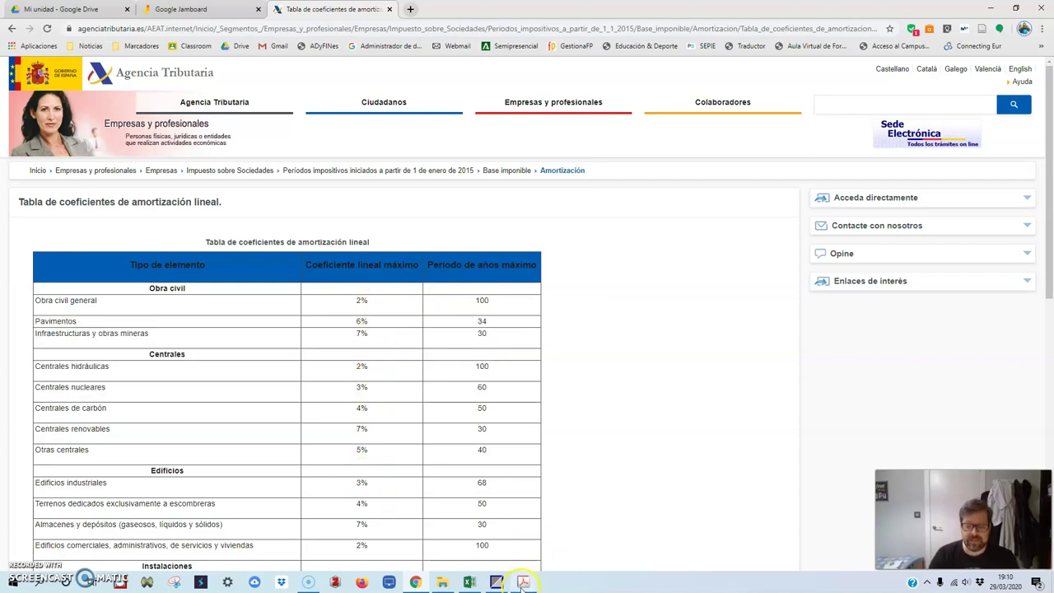
Return to Excel and inspect the yearly accounting depreciation of EQUIPOS INFORMÁTICOS from year 1 through its TOTAL formula.
click(467, 583)
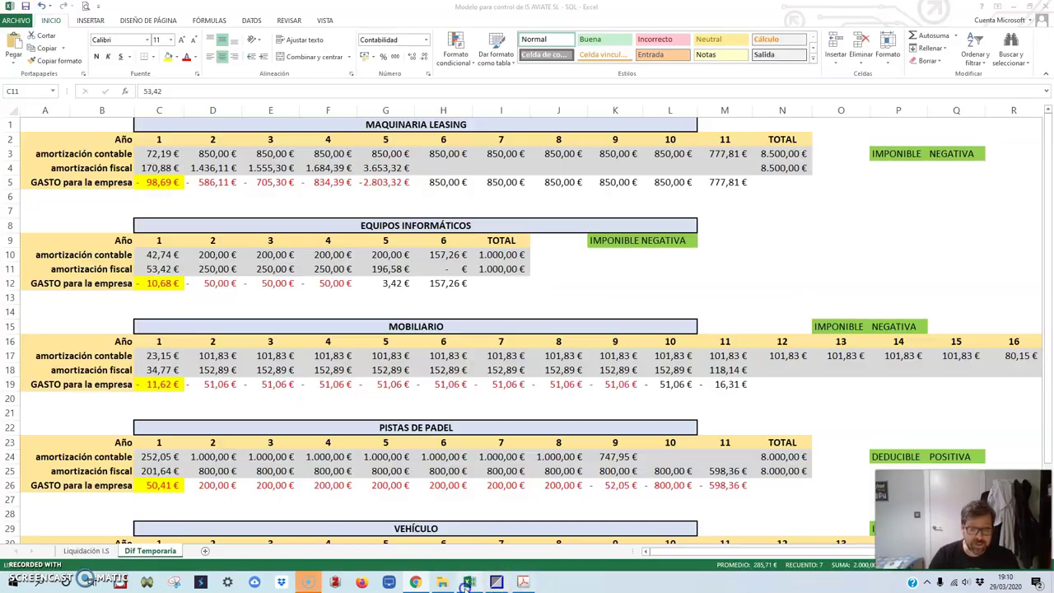
click(161, 240)
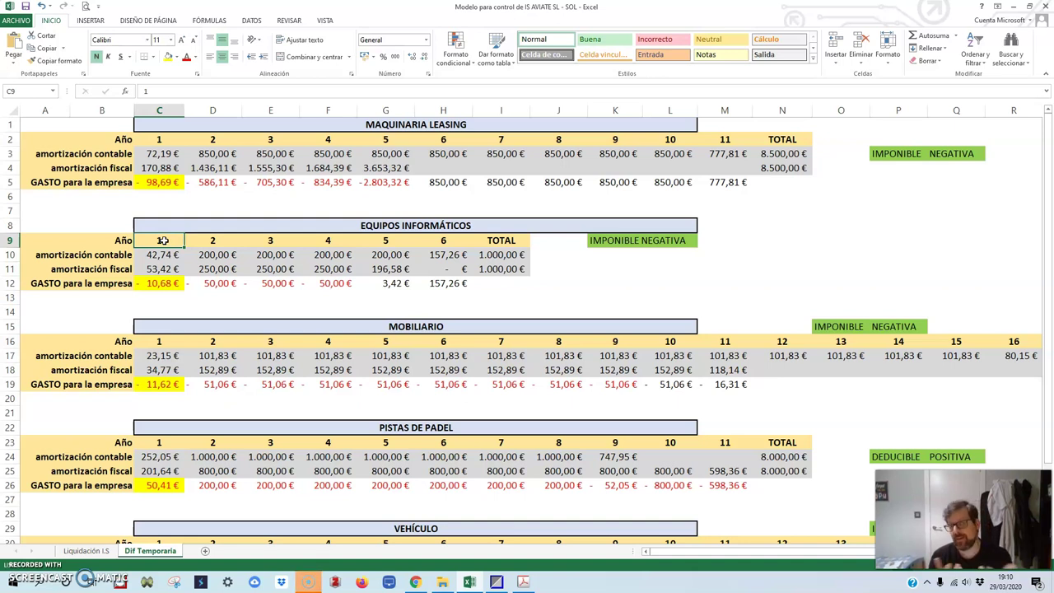
click(163, 255)
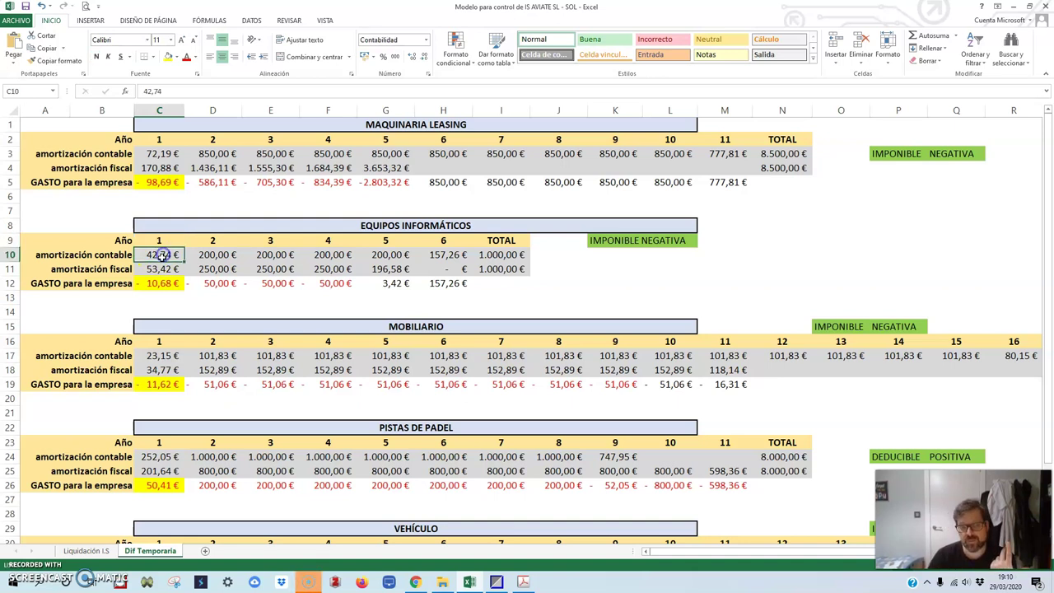
click(151, 271)
click(159, 256)
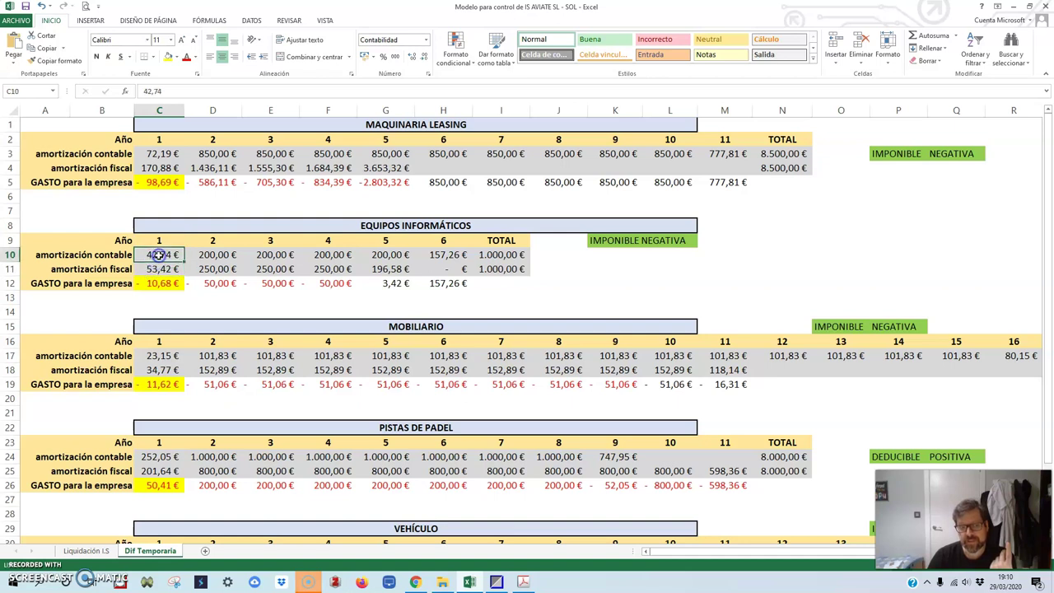
click(215, 255)
click(252, 255)
click(319, 255)
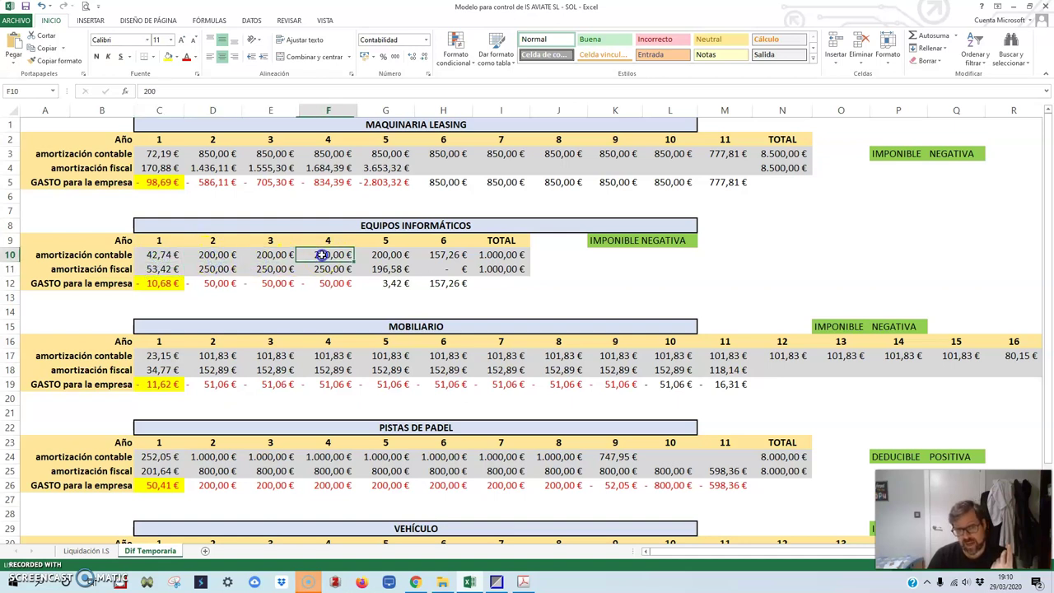
click(377, 255)
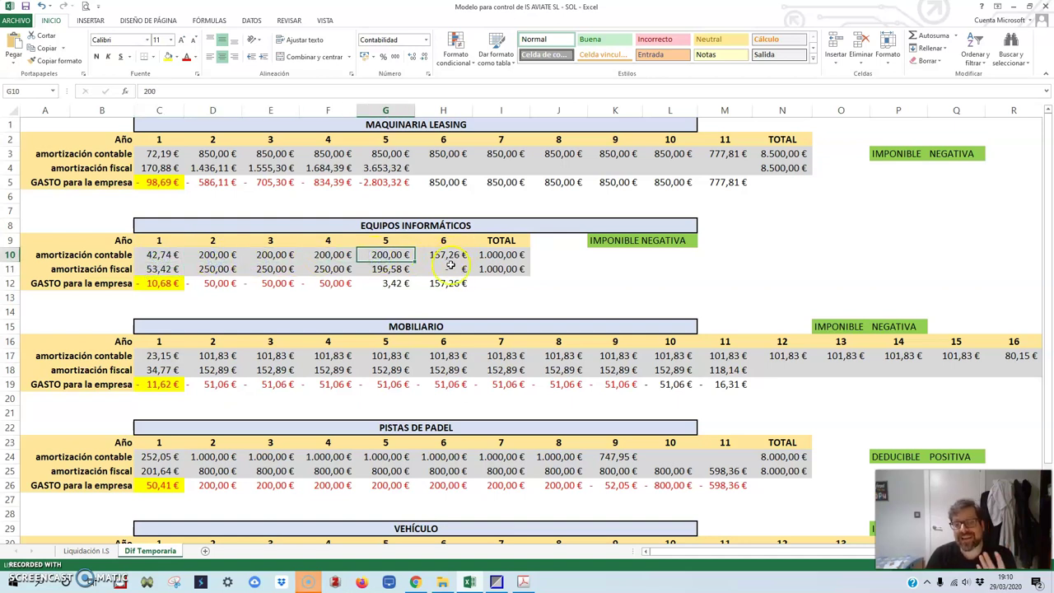
click(490, 256)
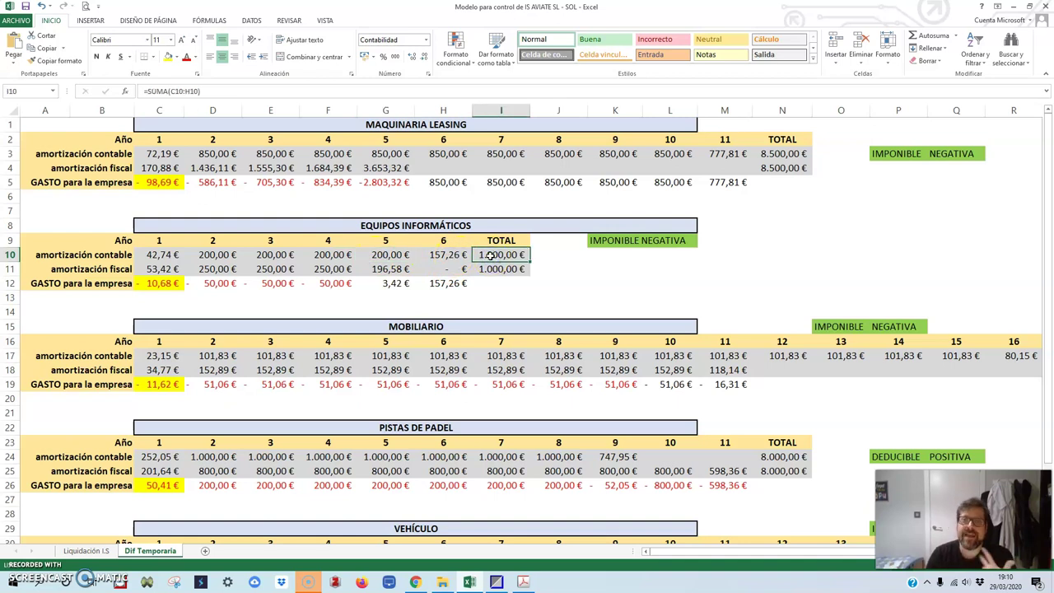
click(469, 224)
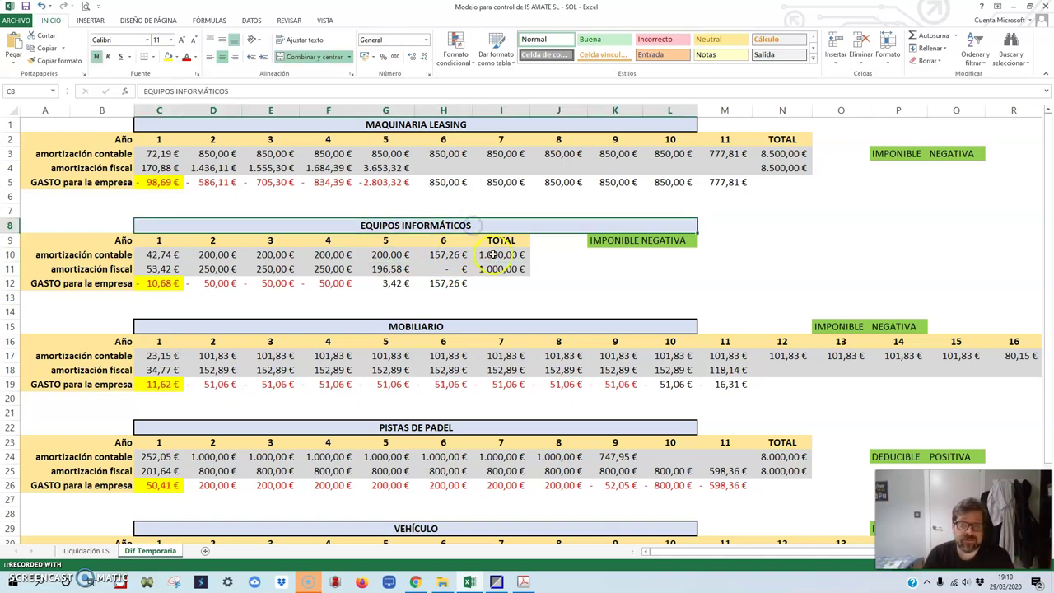
click(491, 255)
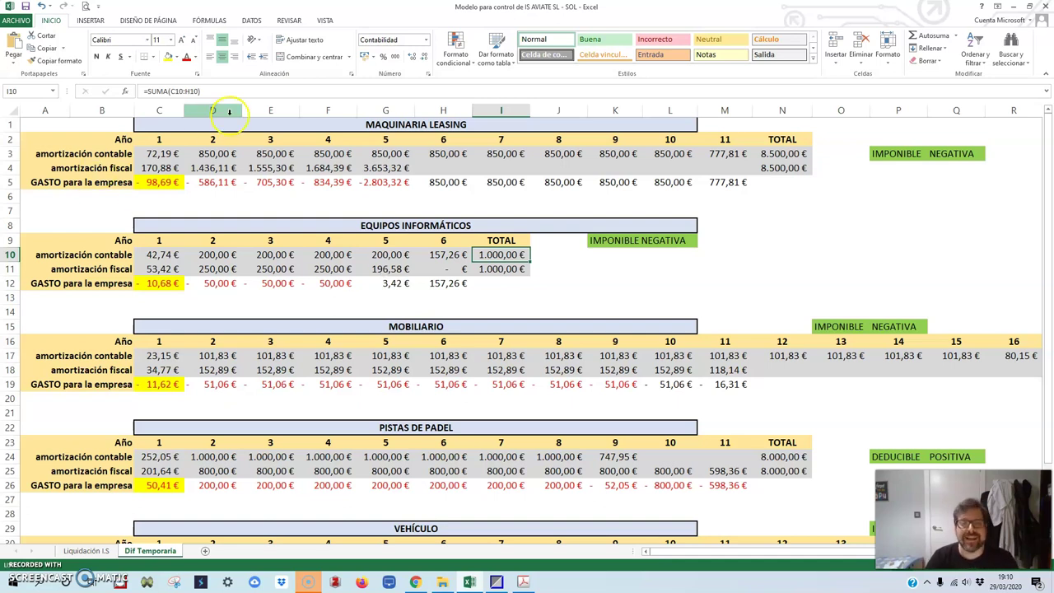
Examine the MAQUINARIA LEASING accounting depreciation across years 1 to 11.
click(293, 122)
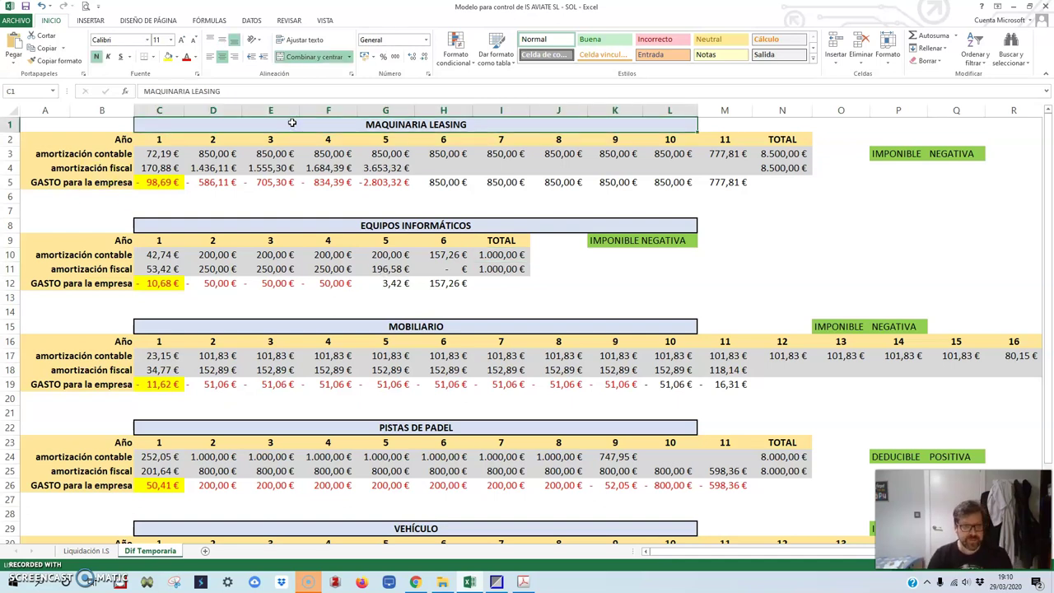
drag(161, 154, 726, 156)
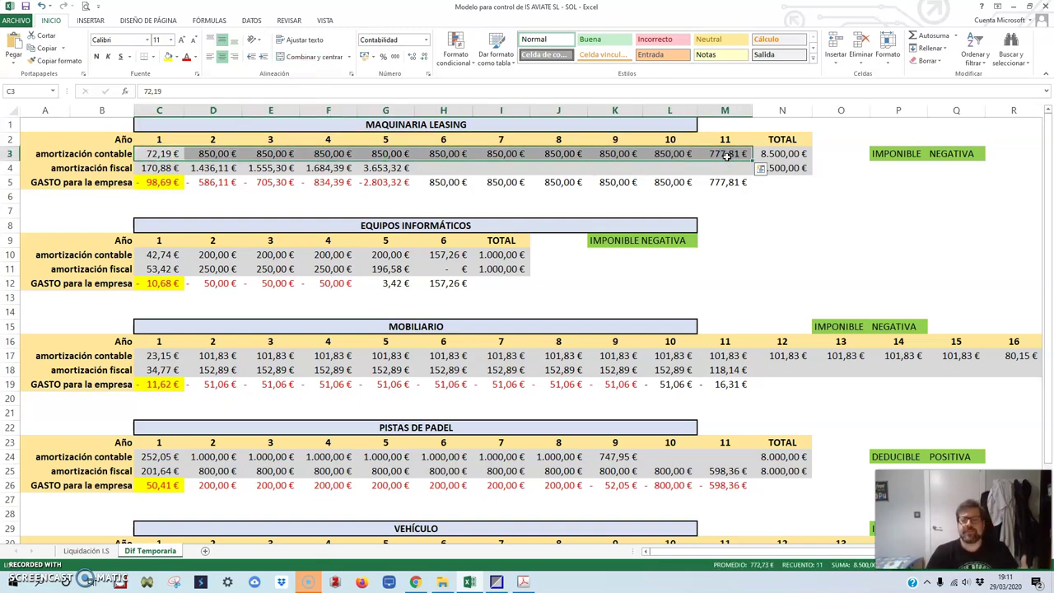
click(530, 156)
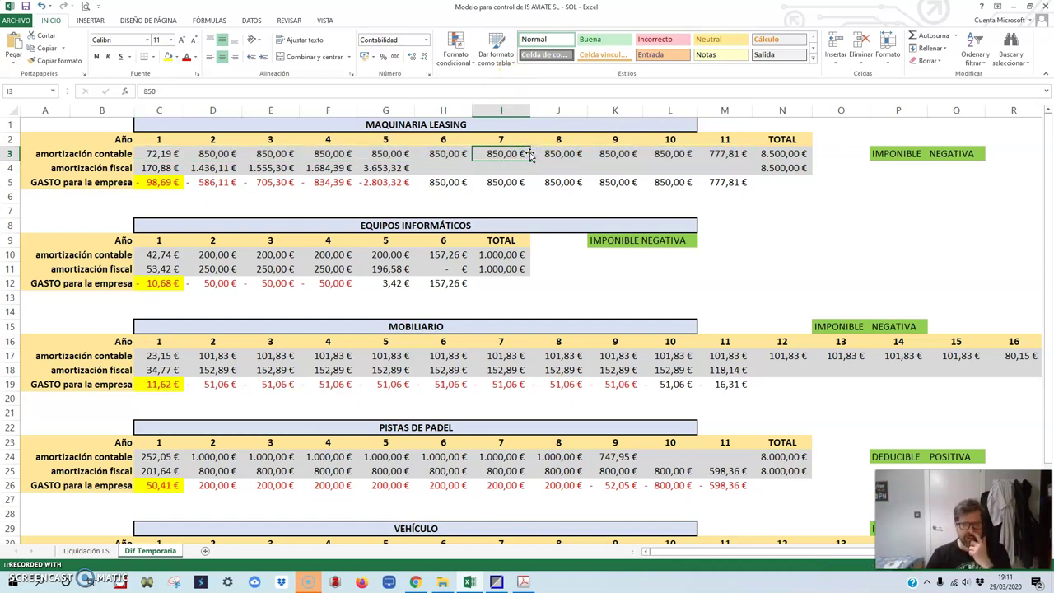
Apply a thick box border around the MAQUINARIA LEASING tax depreciation cells C4:M4.
drag(152, 169, 747, 167)
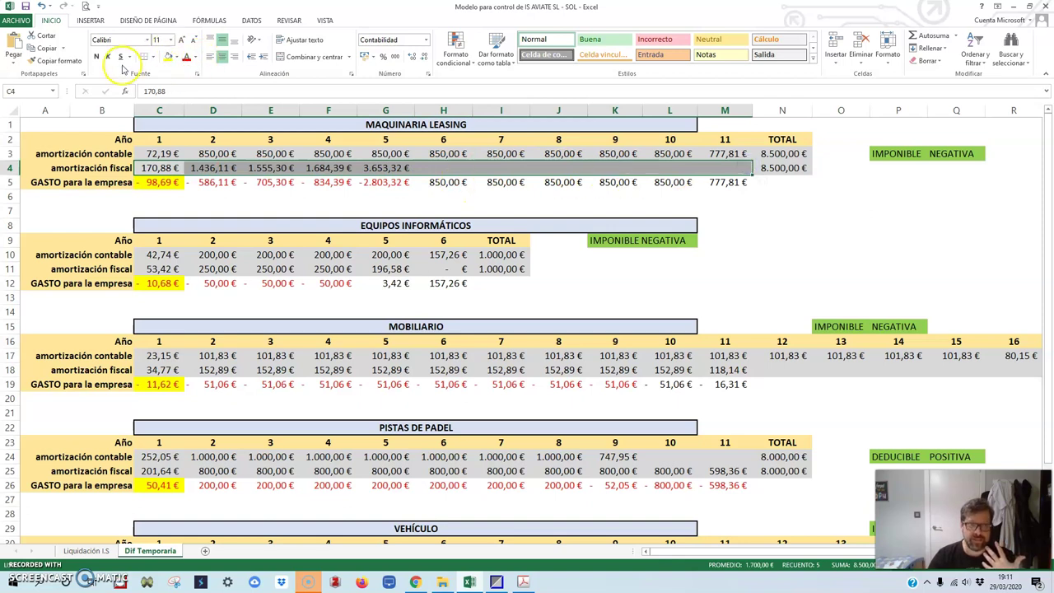
click(152, 57)
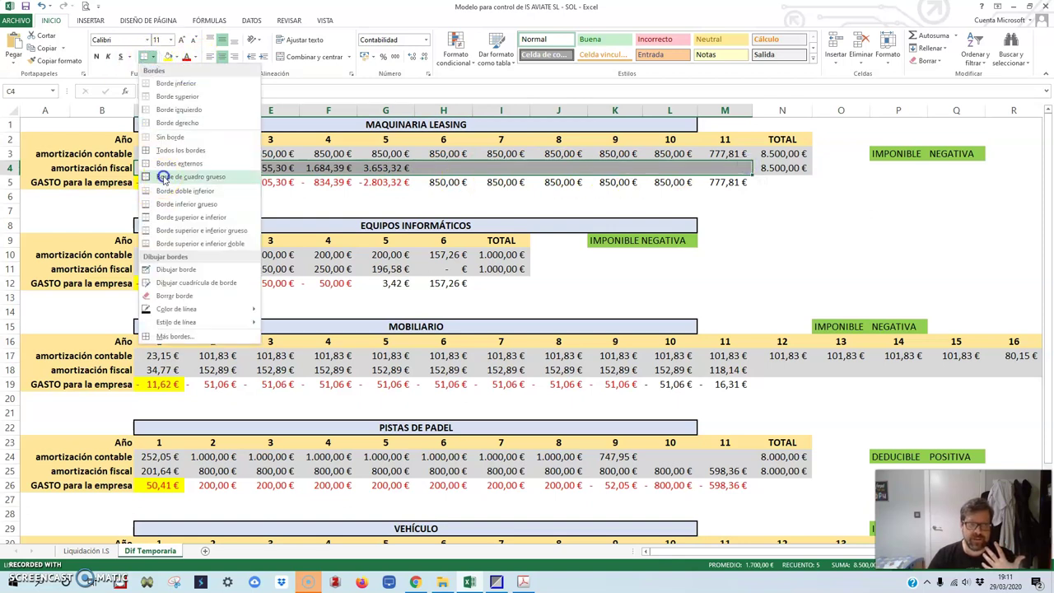
click(165, 177)
click(853, 239)
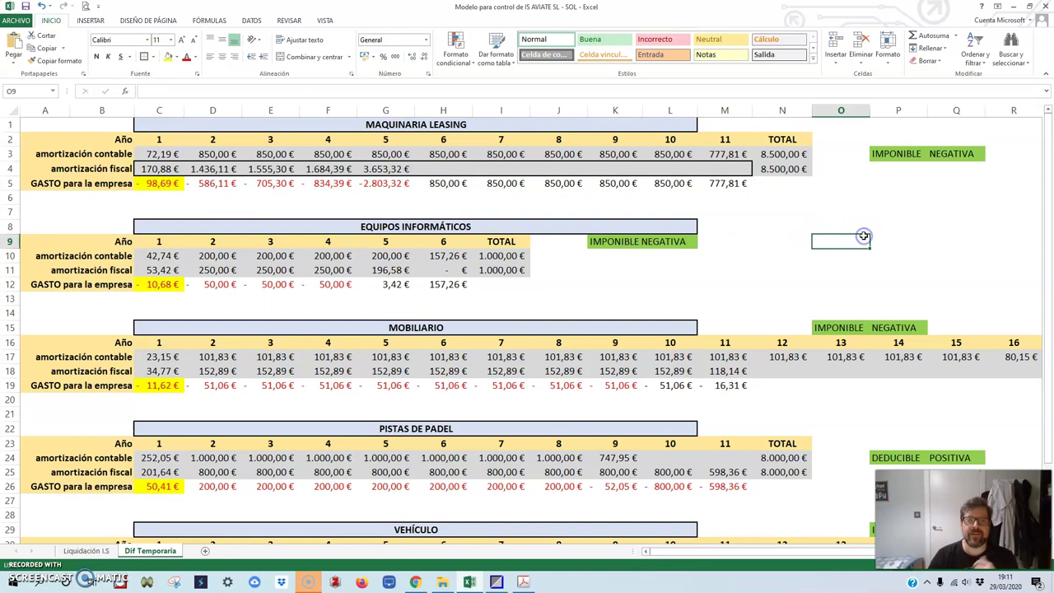
Inspect the leasing tax depreciation formulas for years 1 to 5 and the Amortización fiscal note in T1.
click(159, 169)
click(213, 169)
click(270, 169)
click(328, 169)
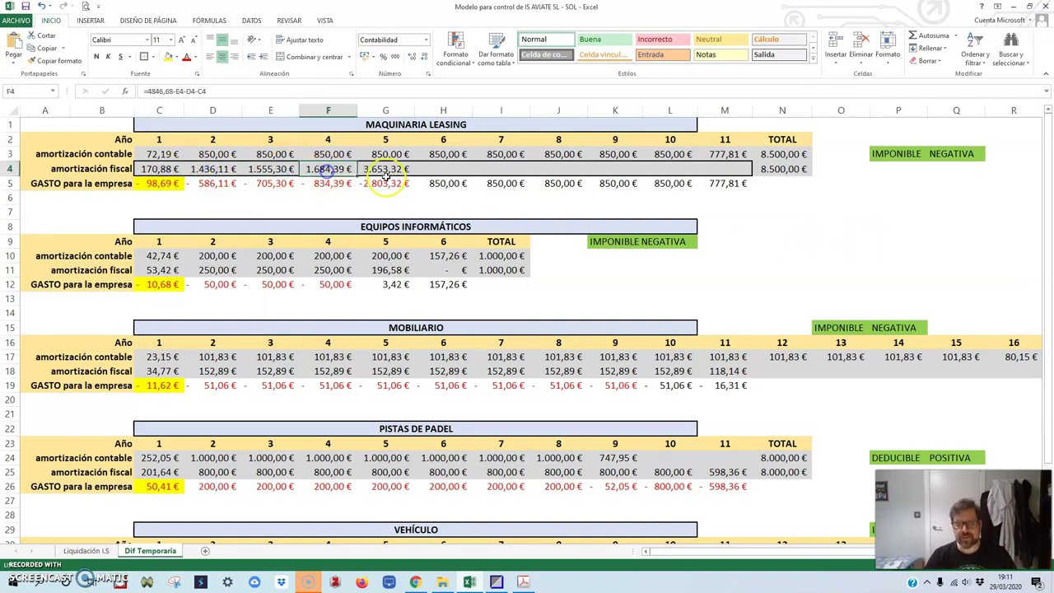
click(385, 171)
drag(670, 553, 791, 551)
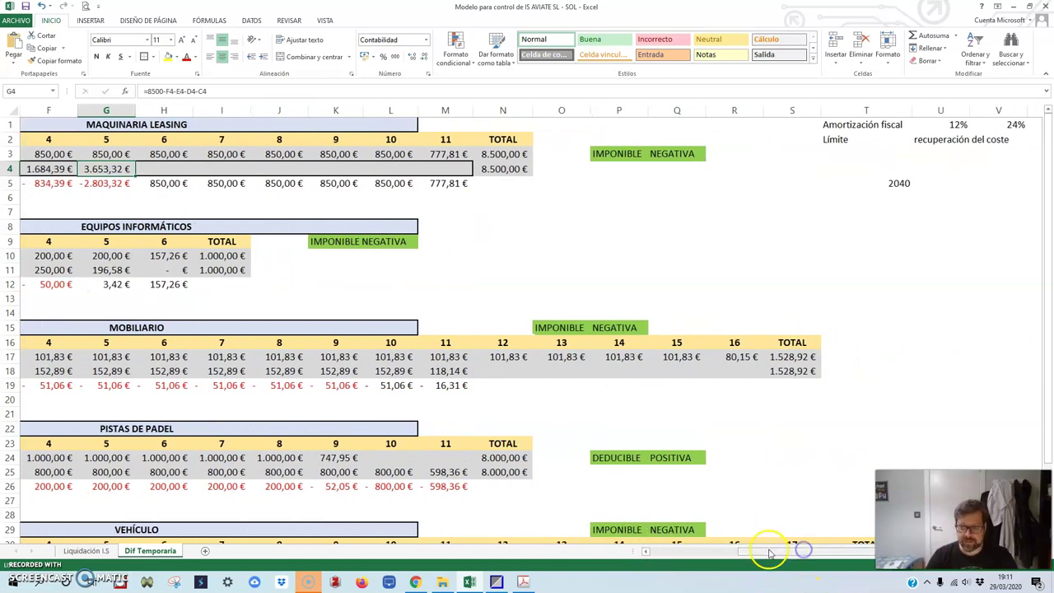
click(862, 130)
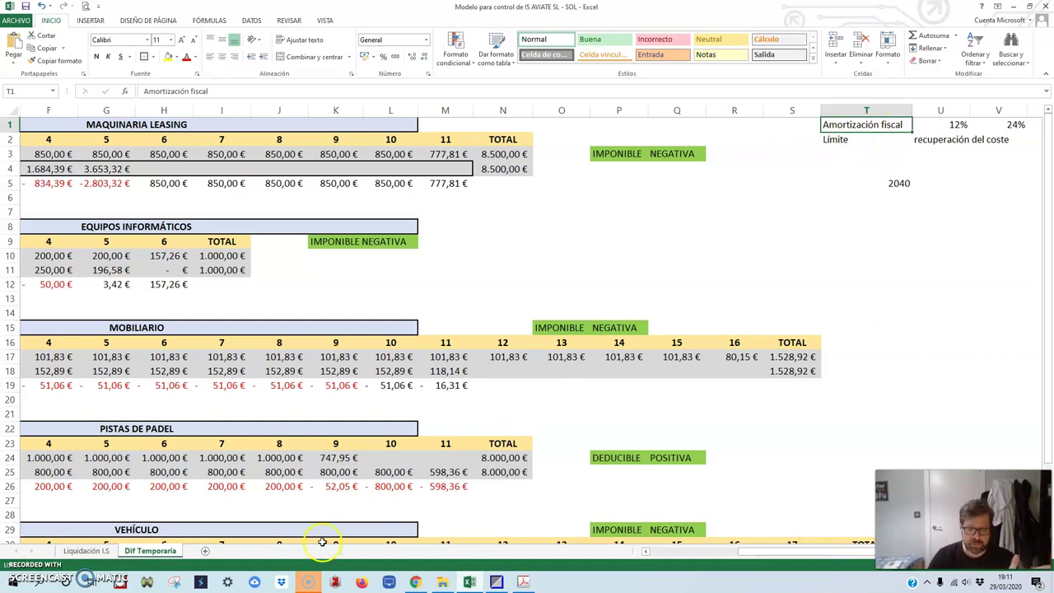
Switch to Chrome and look up the maximum linear coefficient for Maquinaria in the depreciation table.
mouse_move(474, 582)
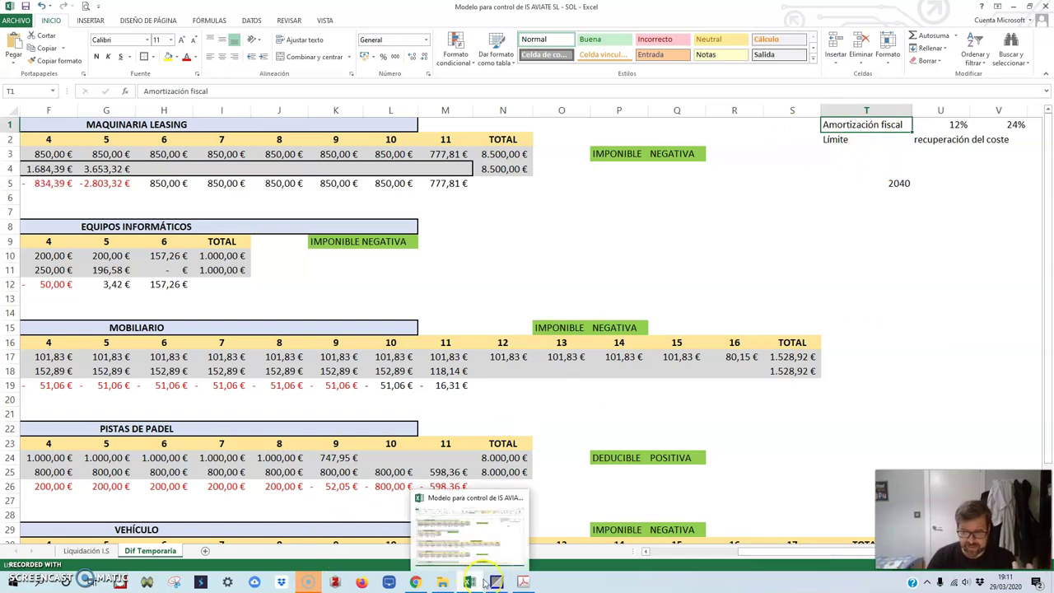
mouse_move(415, 583)
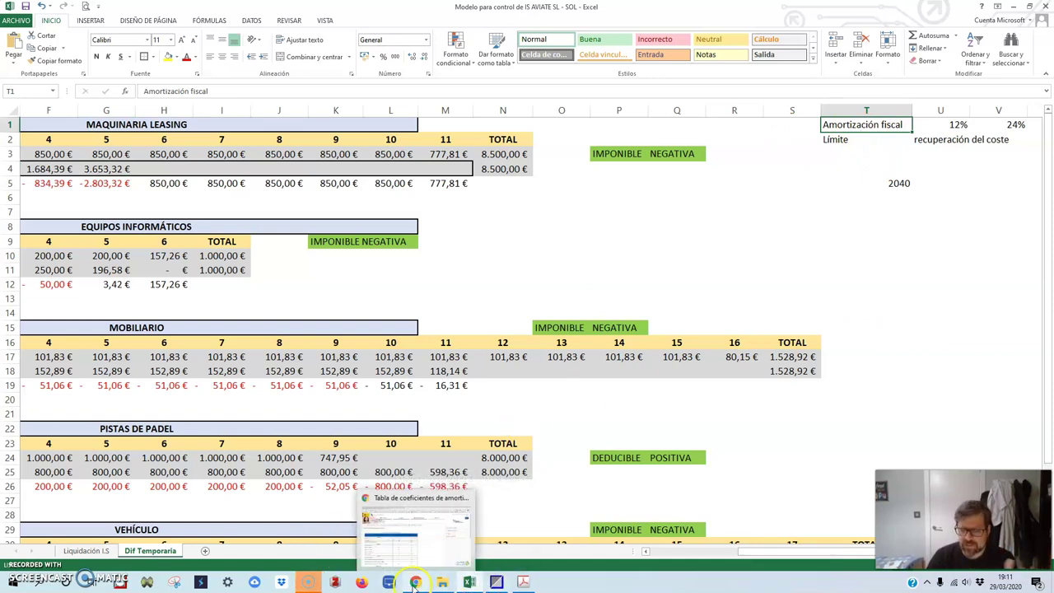
click(415, 535)
scroll(177, 334, down, 1)
scroll(166, 320, down, 2)
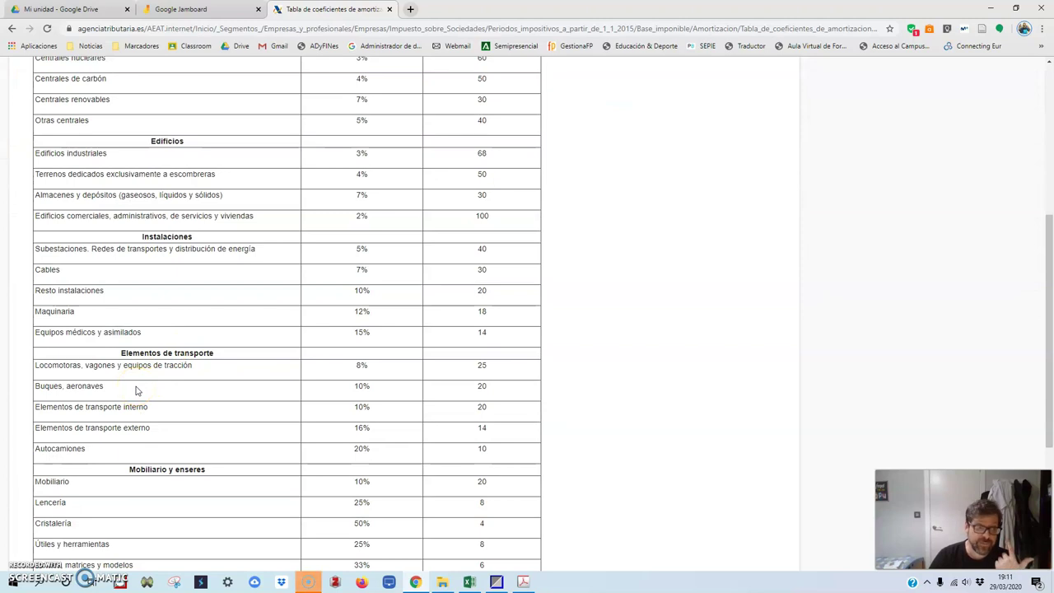
click(358, 311)
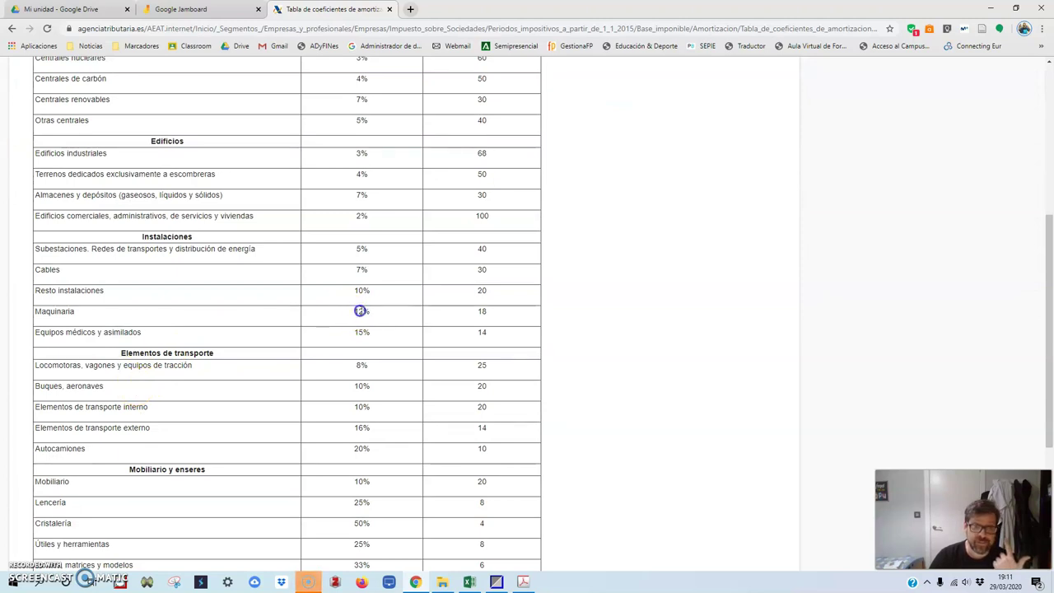
click(370, 310)
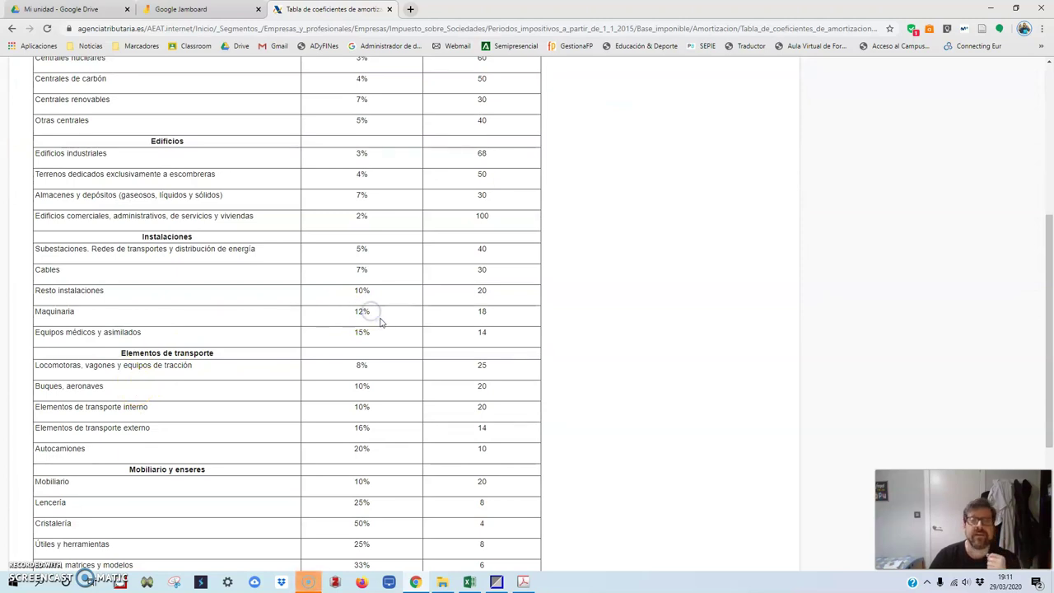
Return to Excel and check the tax depreciation rate in U1 and the doubled-rate formula in V1.
click(470, 582)
mouse_move(472, 582)
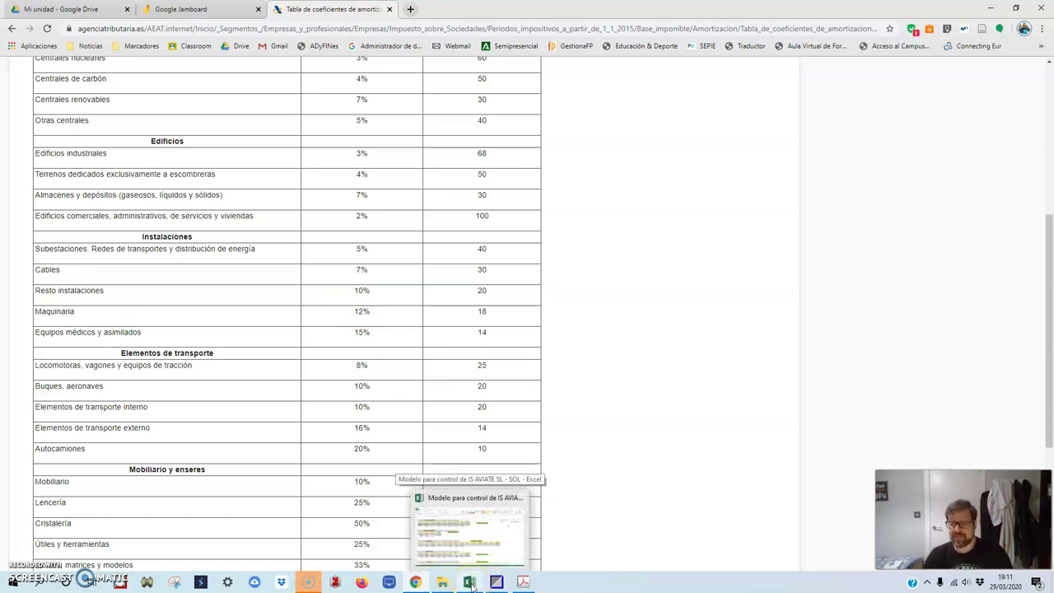
click(472, 582)
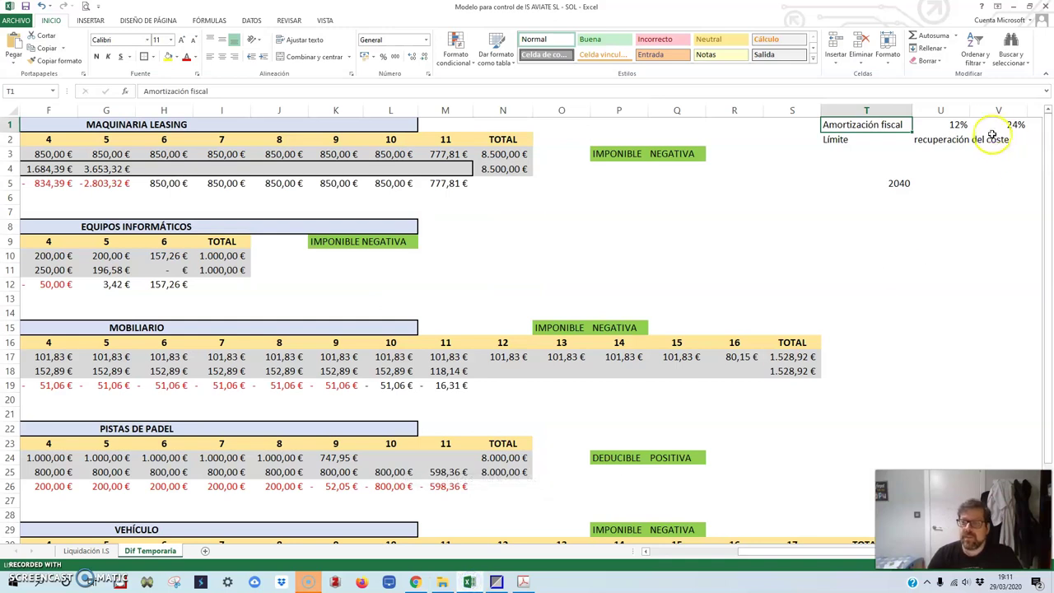
click(952, 126)
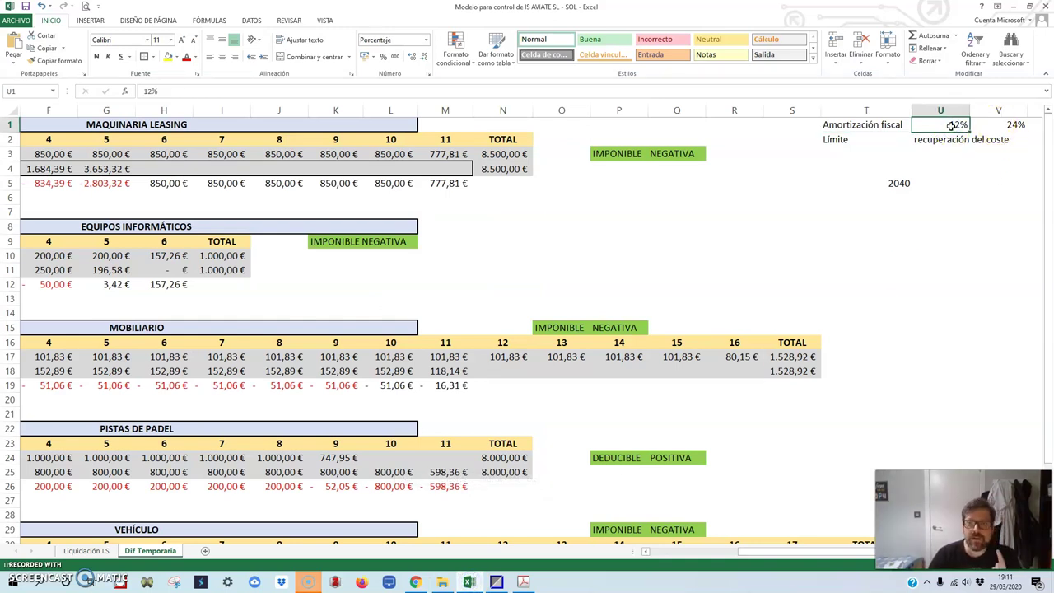
click(989, 125)
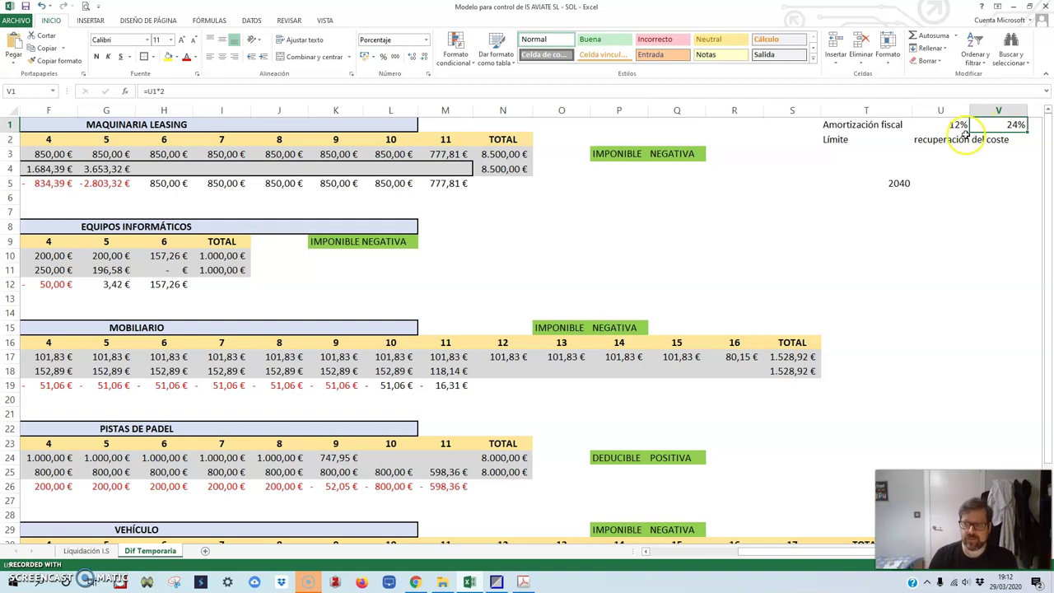
Highlight the doubled-rate cell V1 in yellow and clear the loose value in T5.
click(957, 125)
click(998, 124)
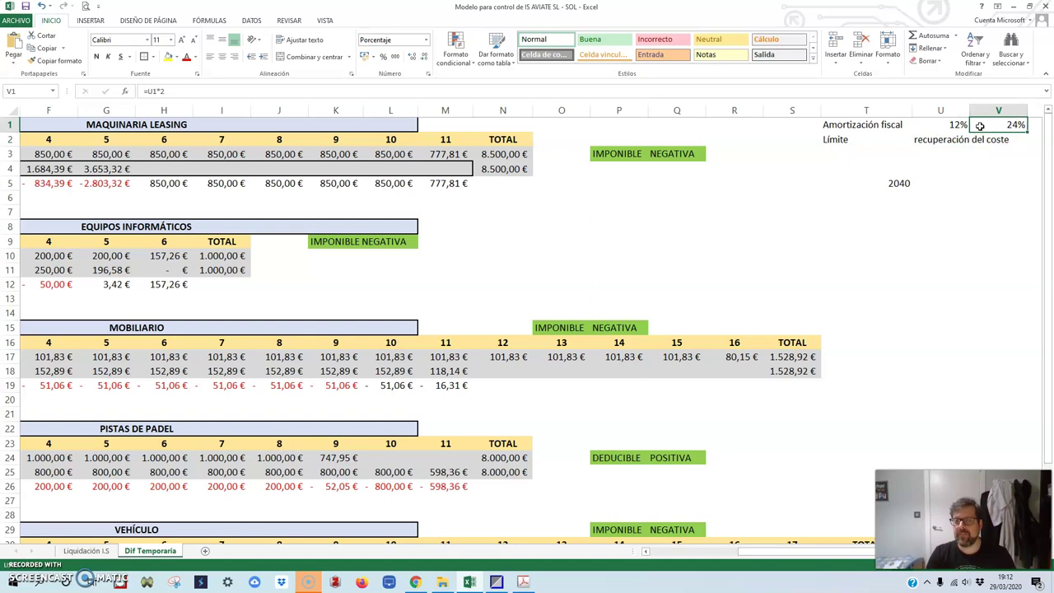
click(168, 56)
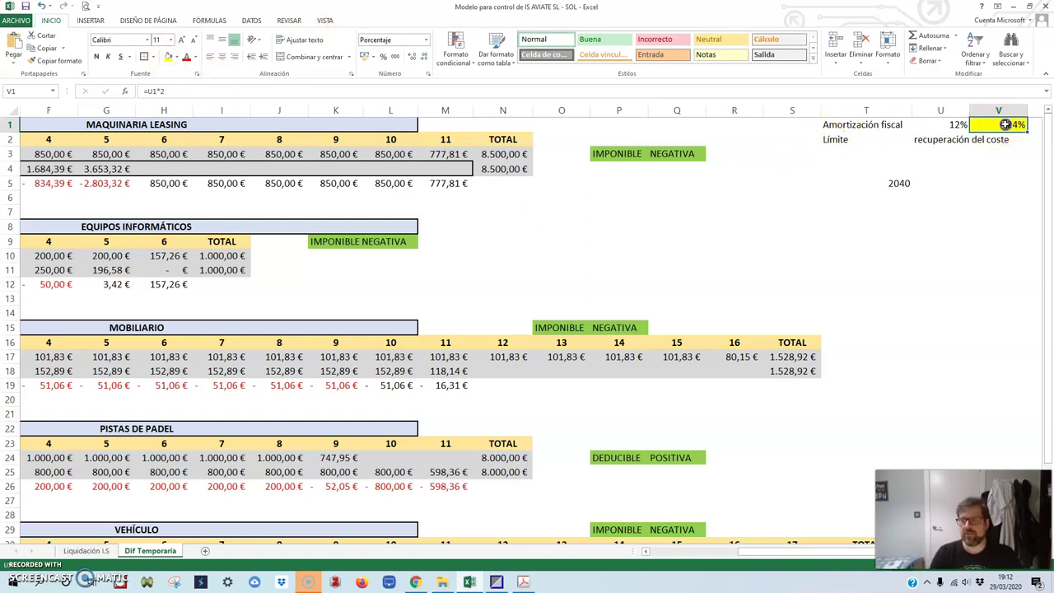
click(901, 182)
key(Delete)
Label T3 "valor del bien" and enter 8500 in U3, formatted as a euro accounting amount.
click(869, 154)
text(ba)
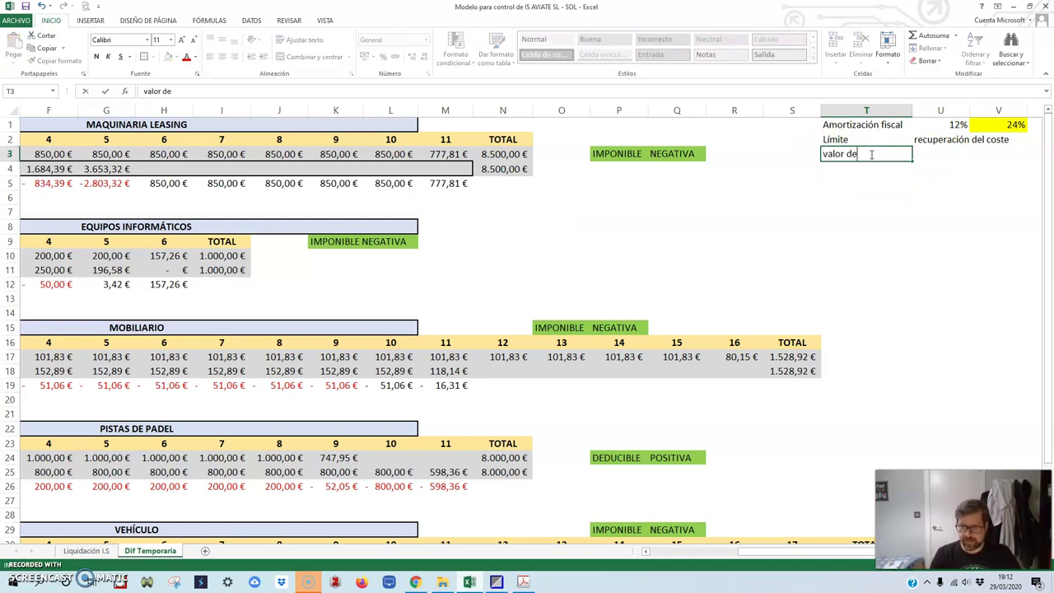
key(Tab)
text(8)
key(ctrl+Return)
click(383, 56)
click(373, 56)
click(395, 65)
click(934, 170)
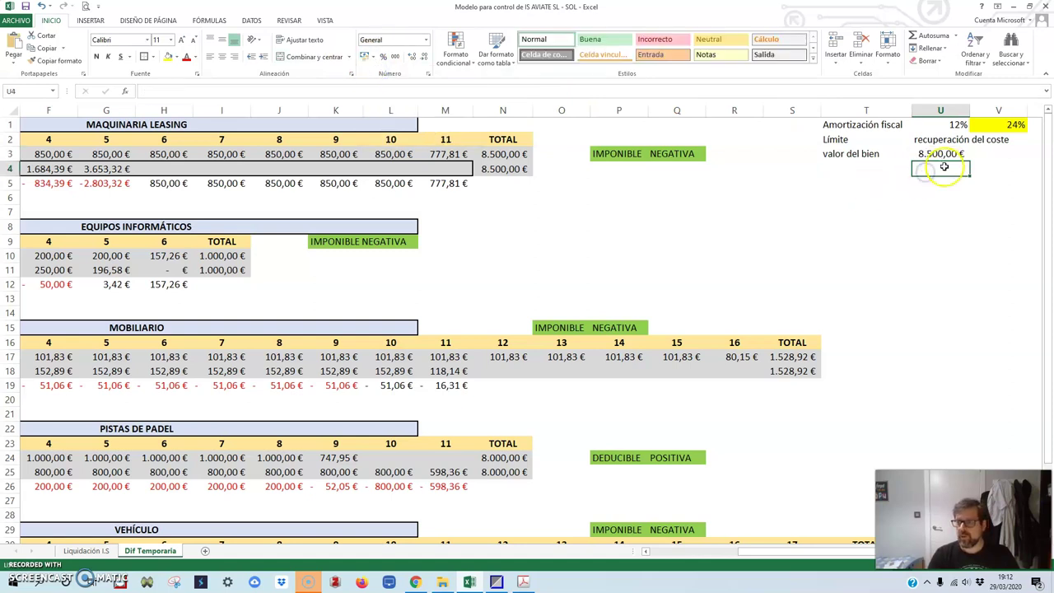
Label T4 "Amortización fiscal" and calculate it in U4 with the formula =U3*V1.
click(840, 171)
text(Amortización fiscal)
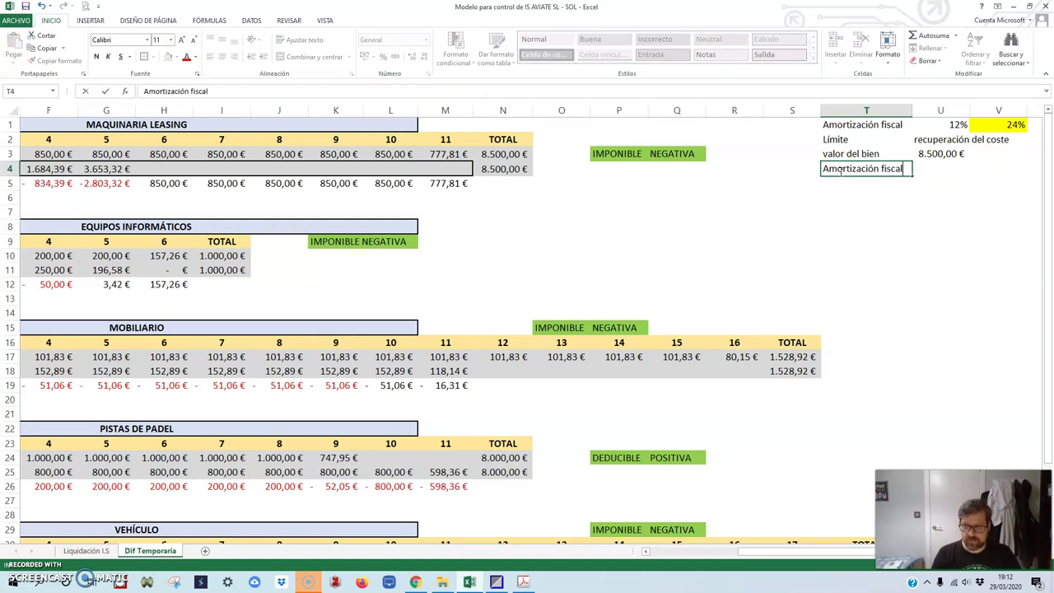
key(Tab)
text(=)
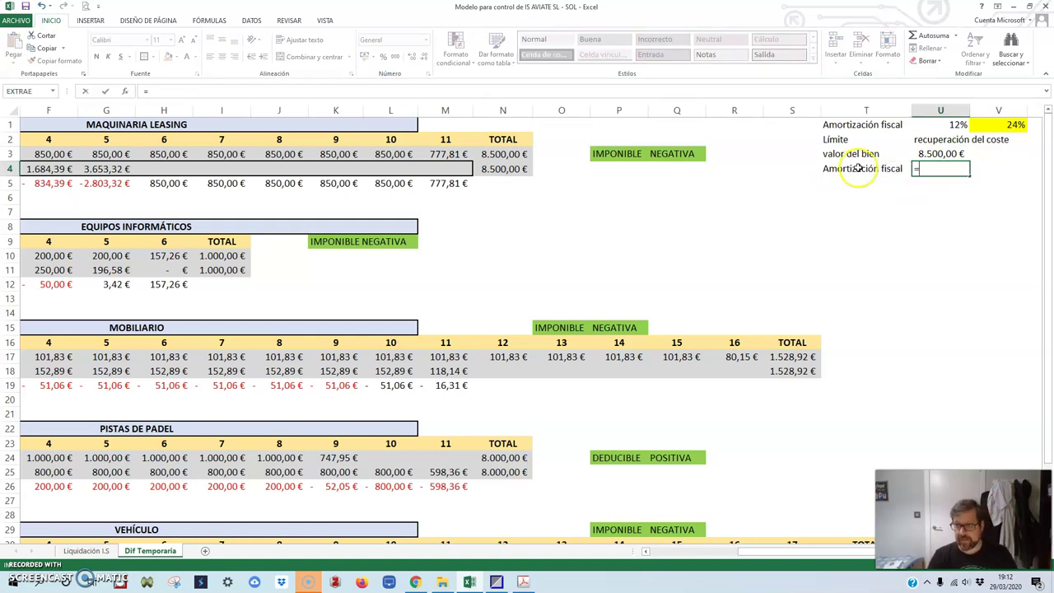
click(922, 154)
text(*)
click(1006, 125)
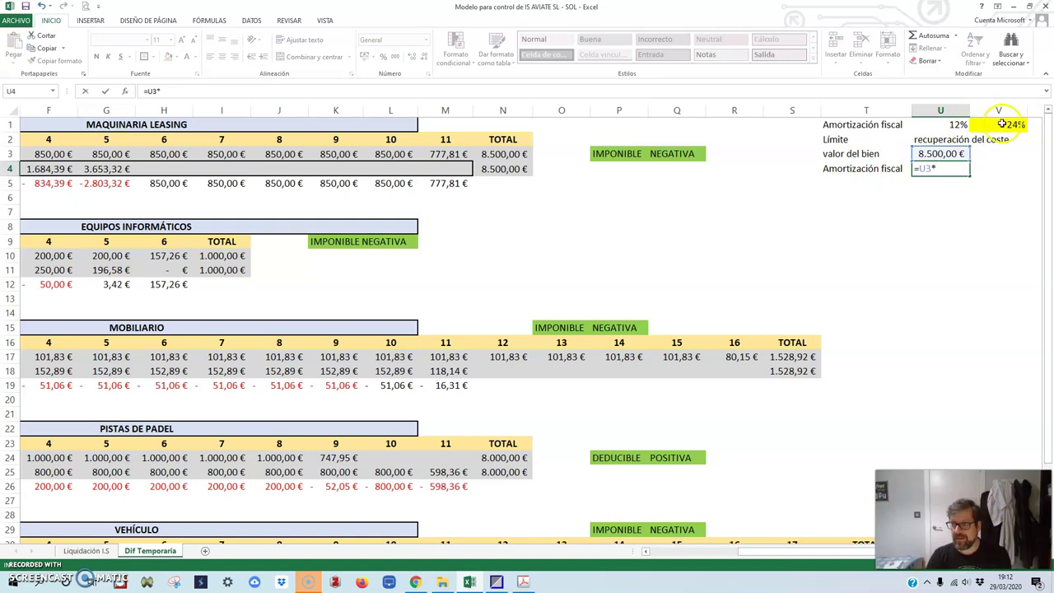
key(Return)
click(941, 168)
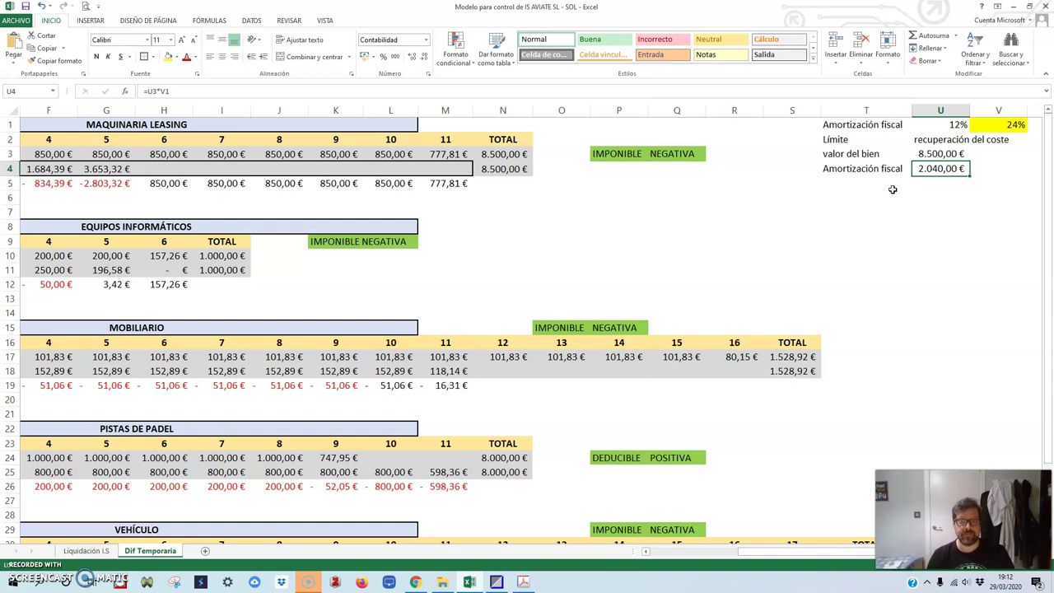
Review the MAQUINARIA LEASING accounting depreciation and the tax depreciation formulas for years 2 to 4.
click(156, 154)
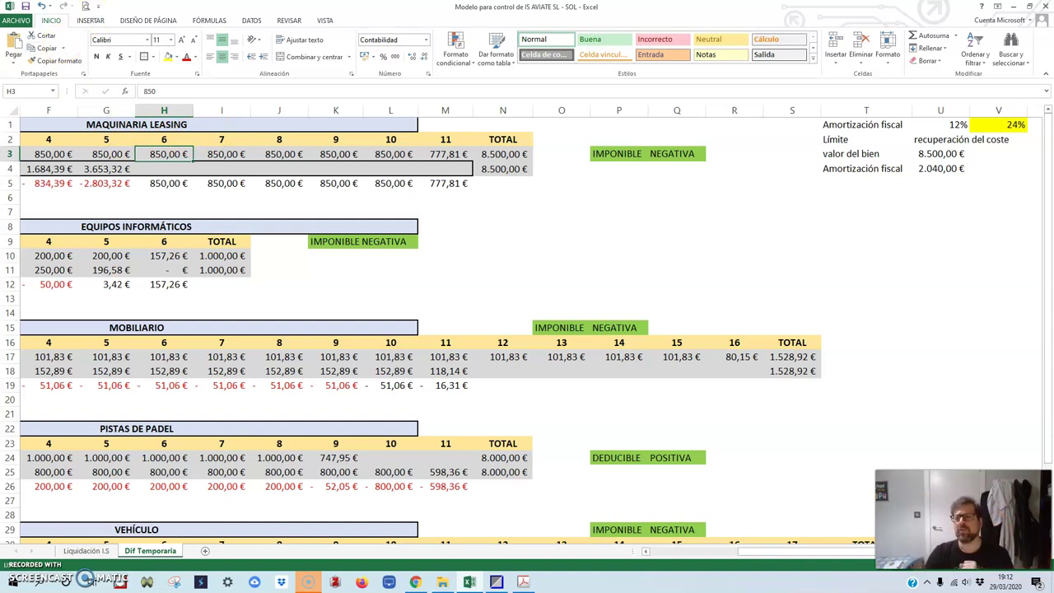
click(445, 242)
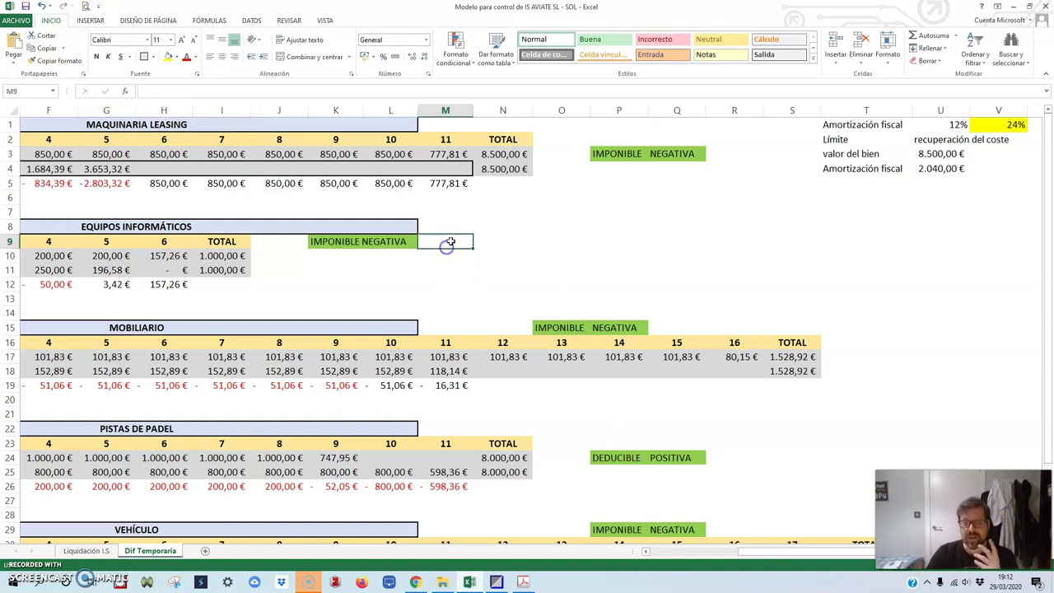
drag(792, 553, 696, 553)
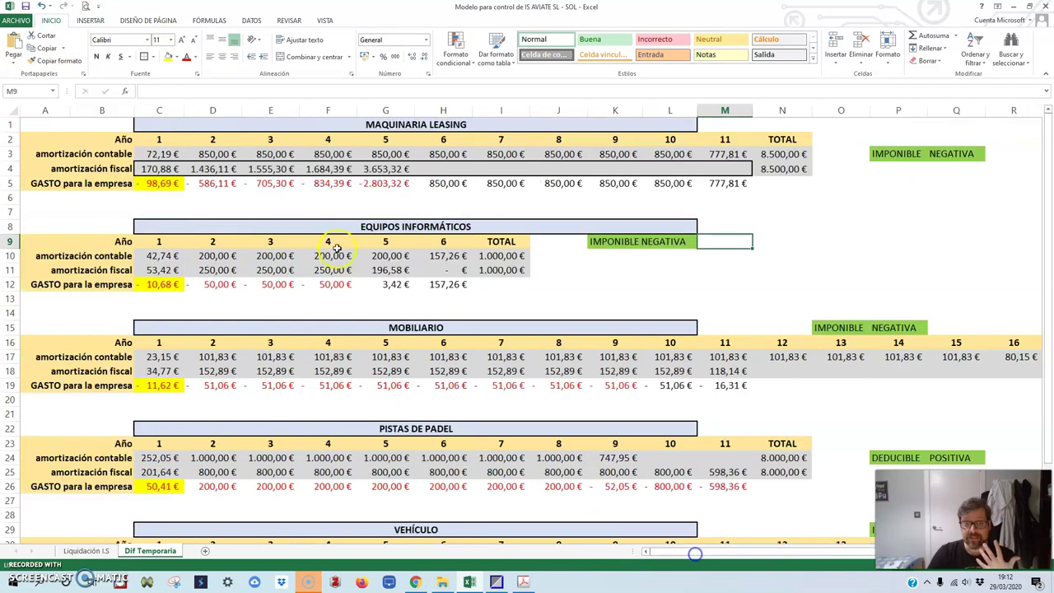
click(216, 169)
click(267, 169)
click(327, 169)
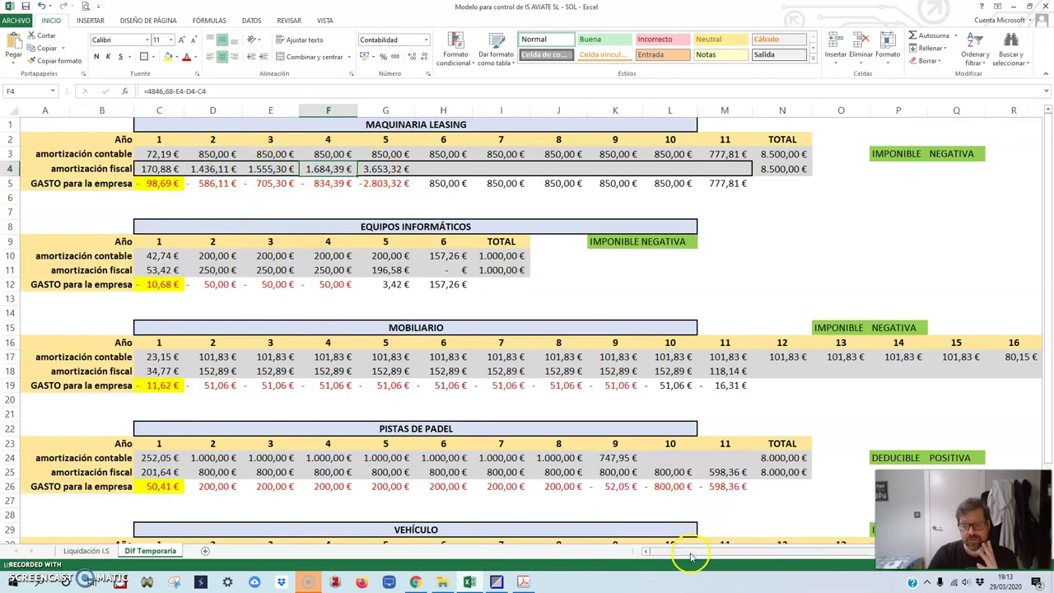
Make the Límite and recuperación del coste note in T2:V2 bold.
drag(682, 552, 710, 552)
drag(834, 140, 992, 138)
click(97, 55)
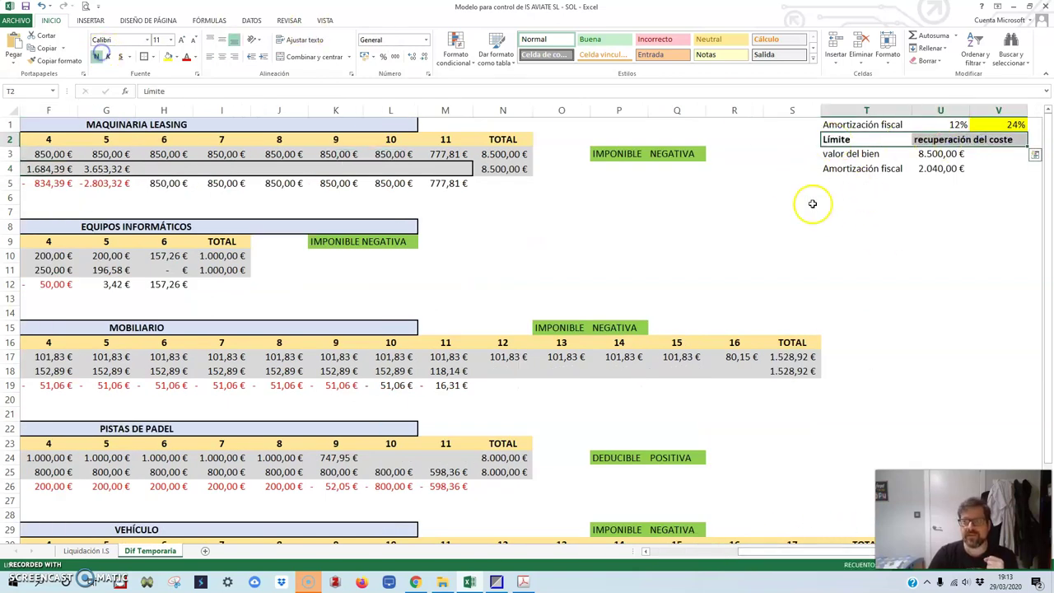
click(825, 212)
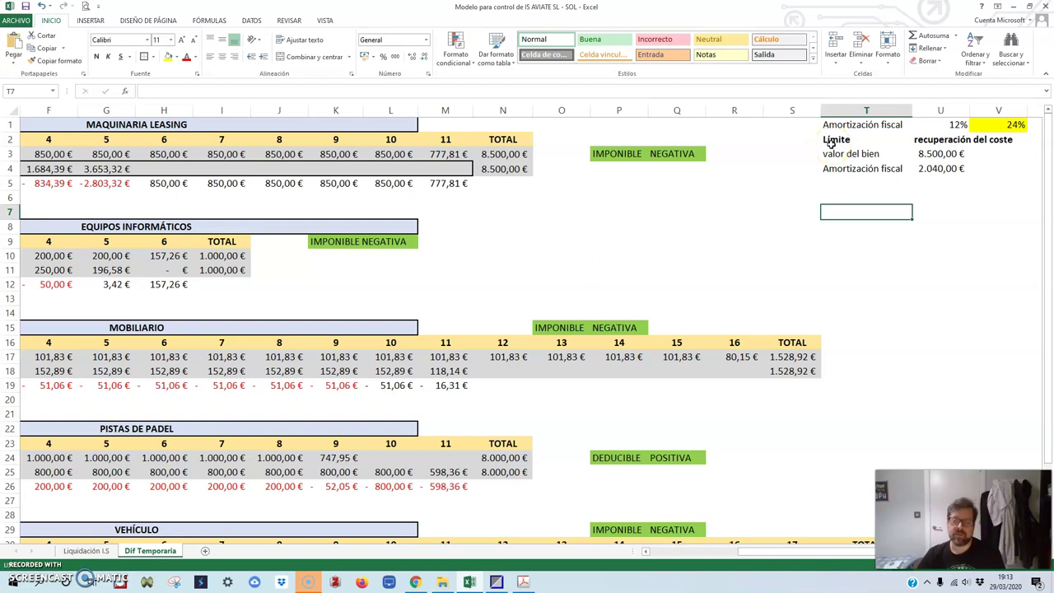
Make the Amortización fiscal cells T4:U4 bold and put a box border around them and around the Límite cell T2.
click(939, 168)
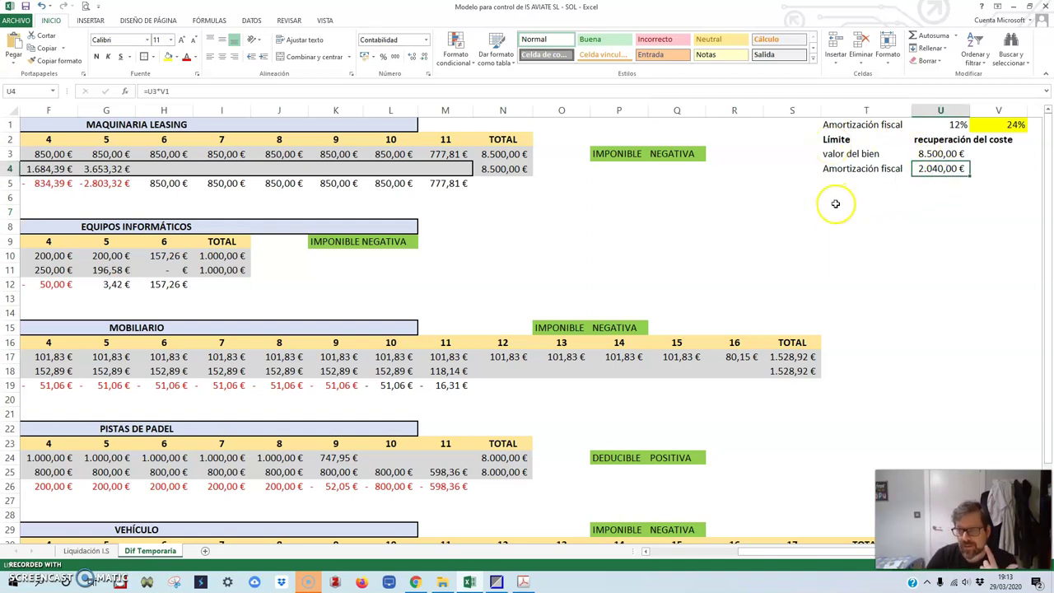
click(836, 139)
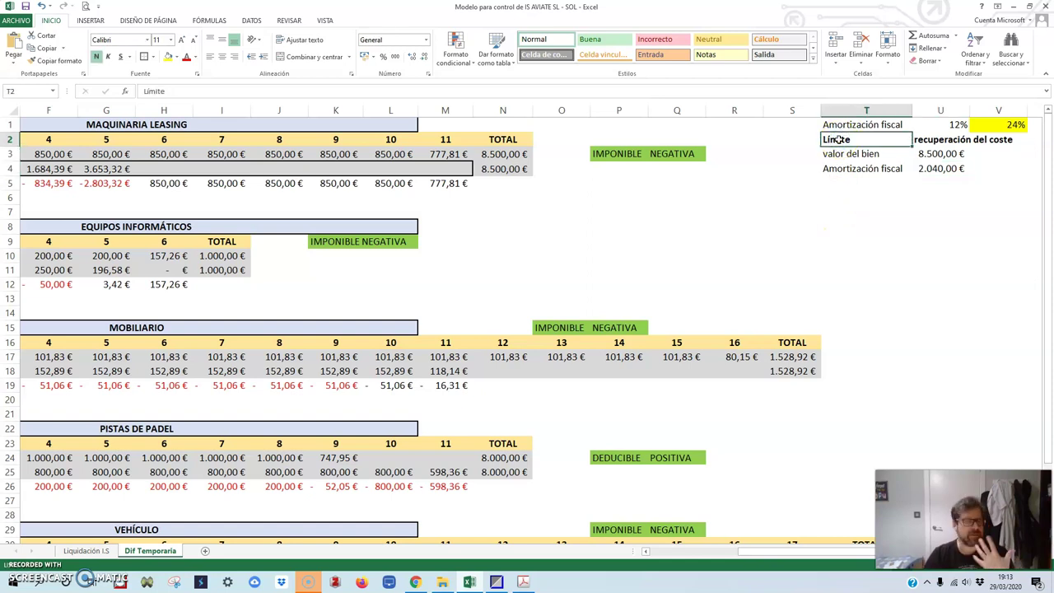
drag(835, 168, 941, 169)
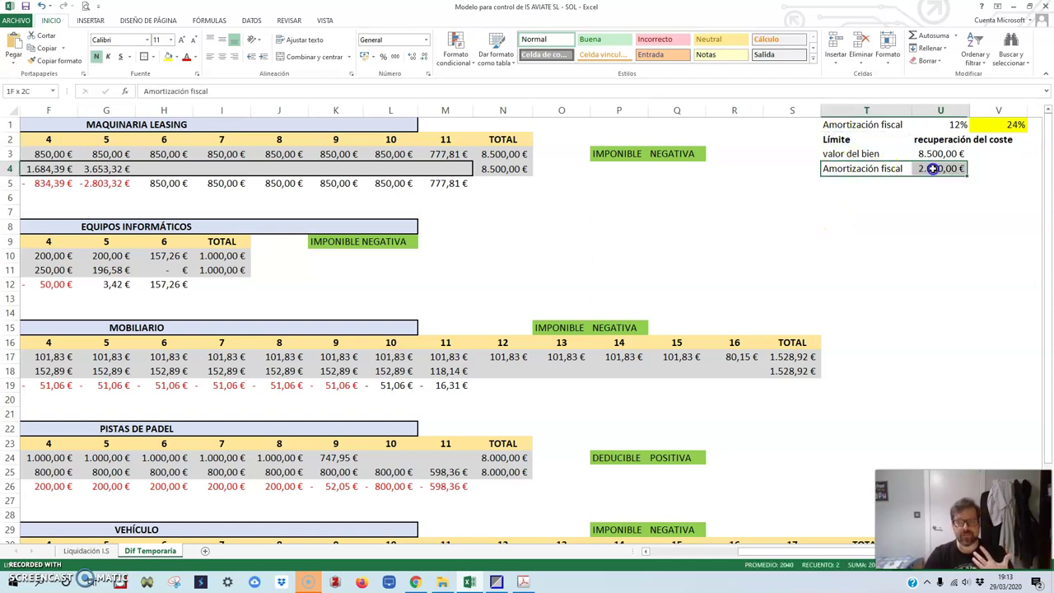
click(96, 56)
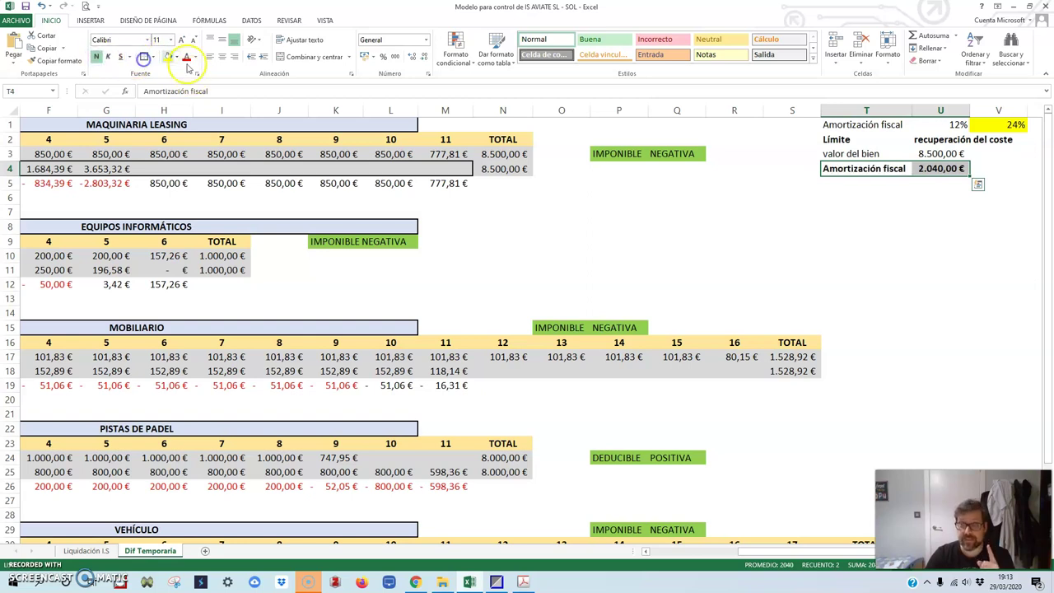
click(834, 139)
click(144, 55)
click(812, 234)
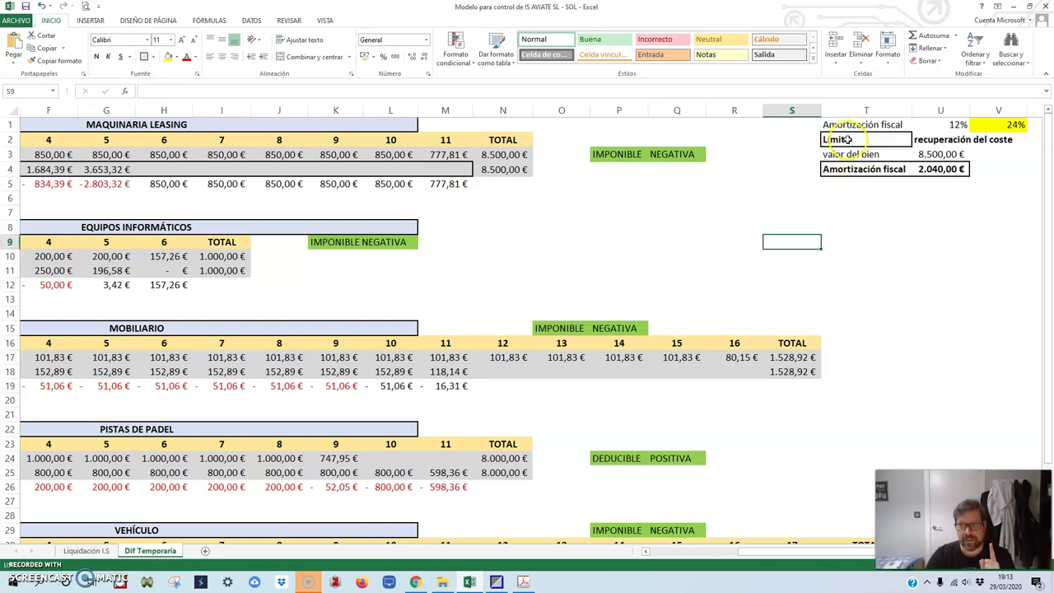
Compare the Límite note with the Amortización fiscal calculation, checking the rates in U1:V1 and the asset value in U3.
click(843, 168)
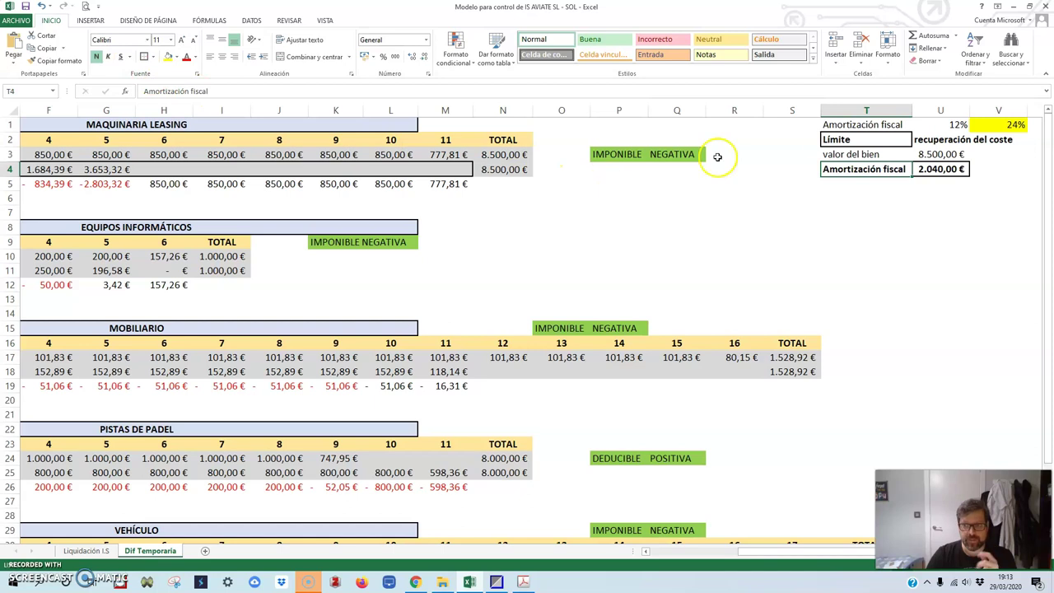
click(1006, 126)
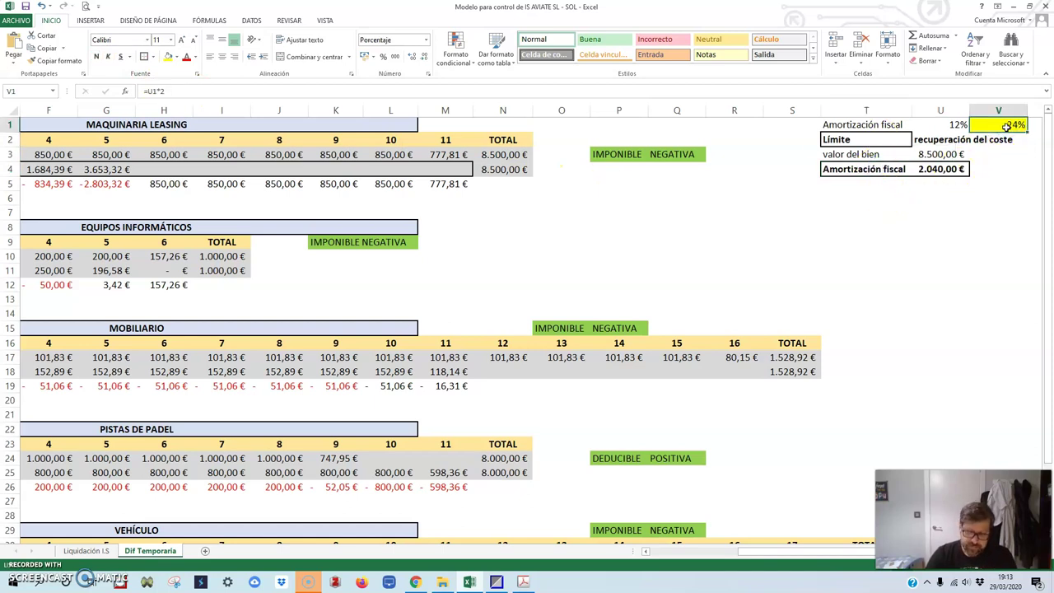
click(954, 125)
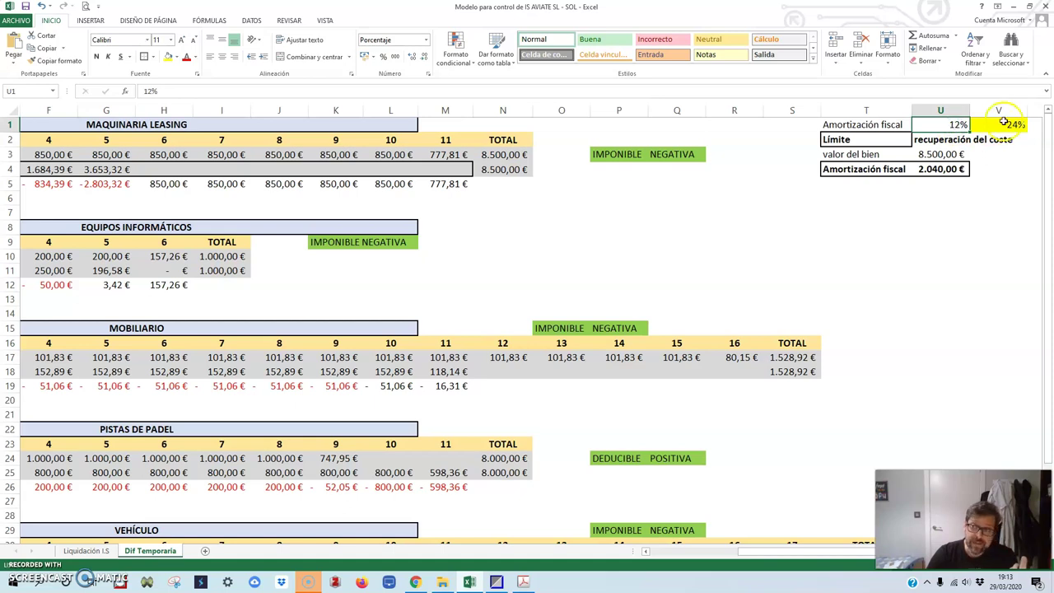
click(935, 155)
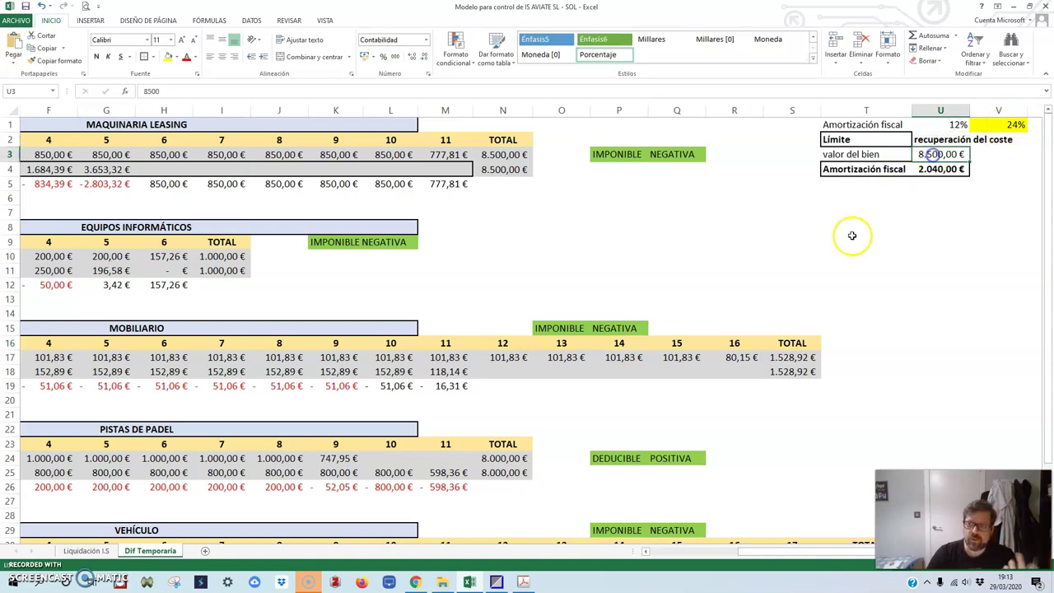
click(930, 171)
click(887, 170)
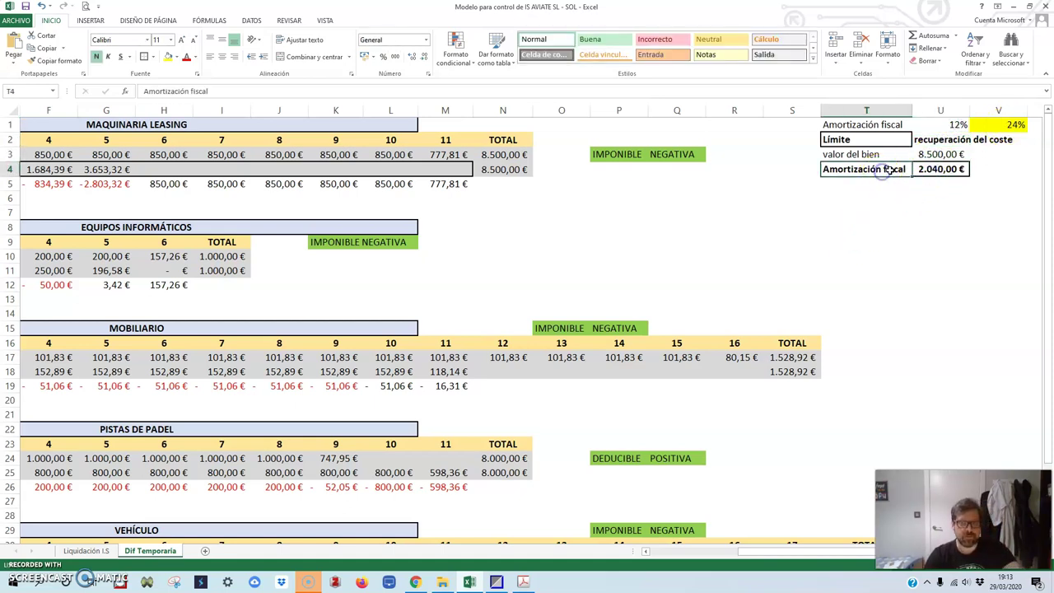
click(869, 140)
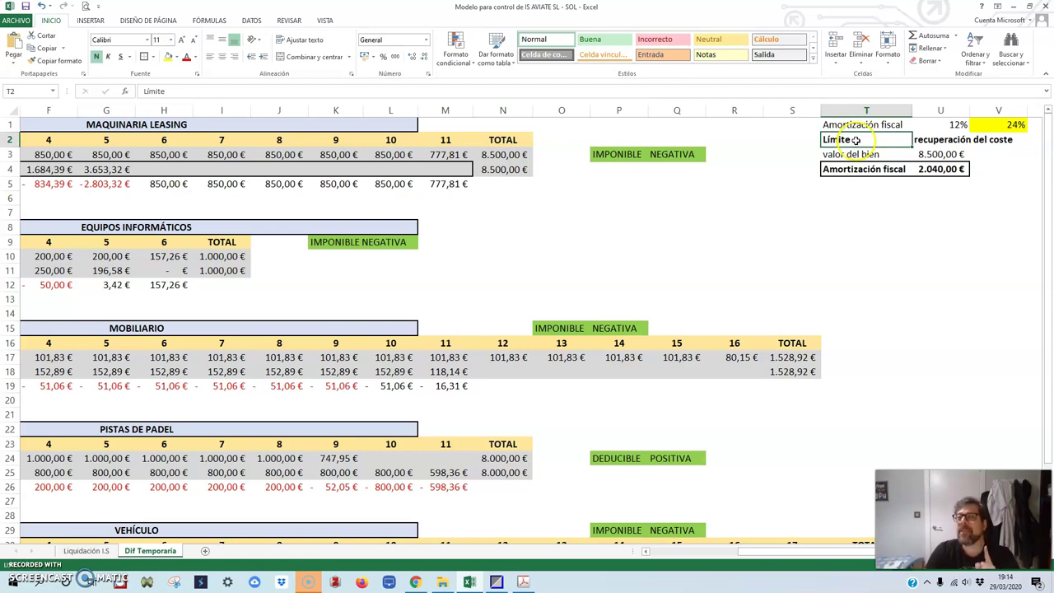
click(855, 166)
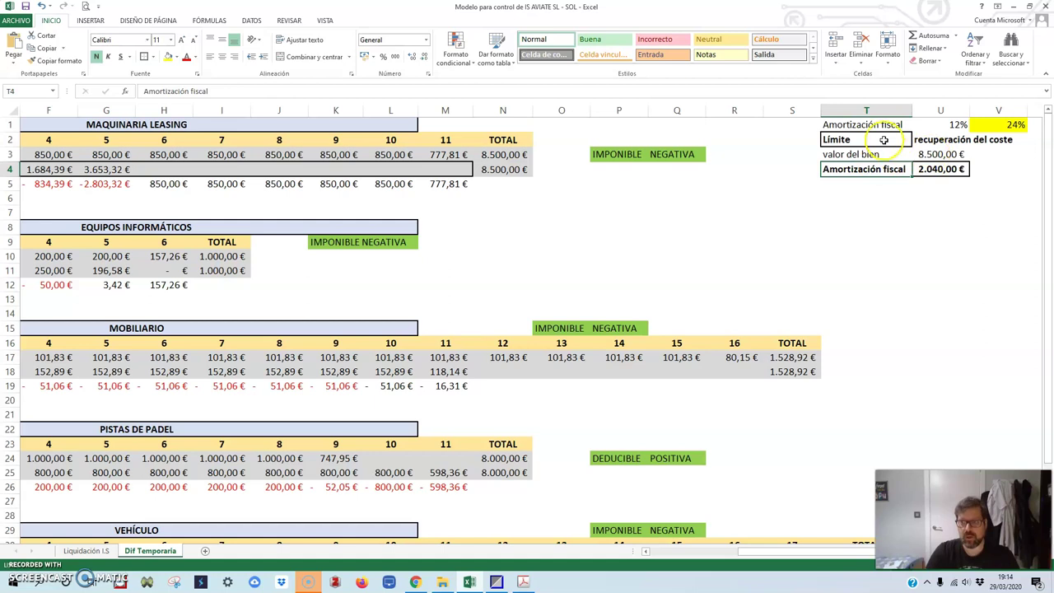
click(882, 139)
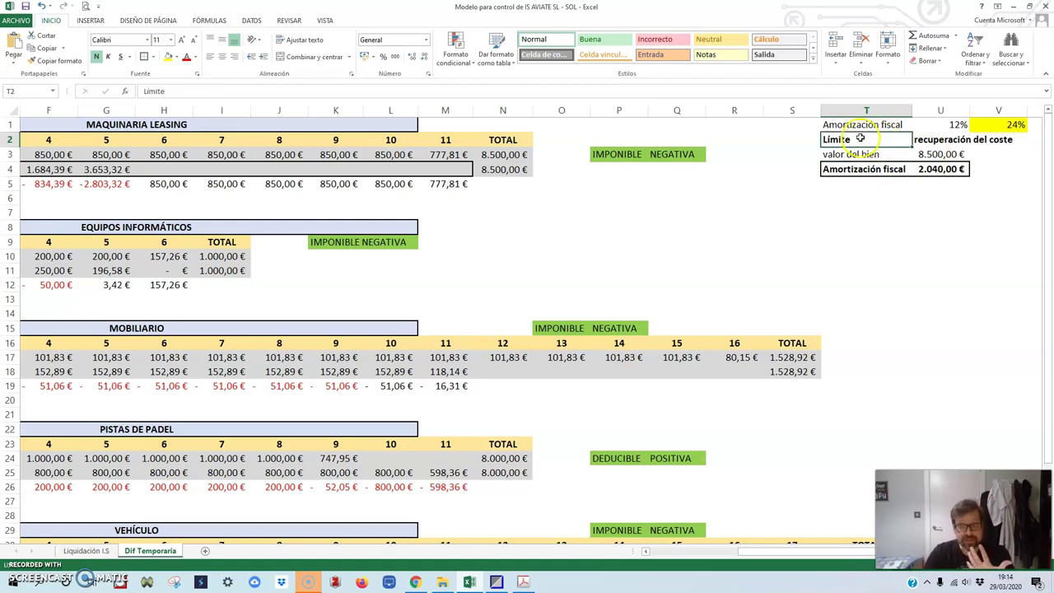
Switch to Gestión MGD, open the Diario and search its entries for LEASING.
click(497, 581)
click(251, 229)
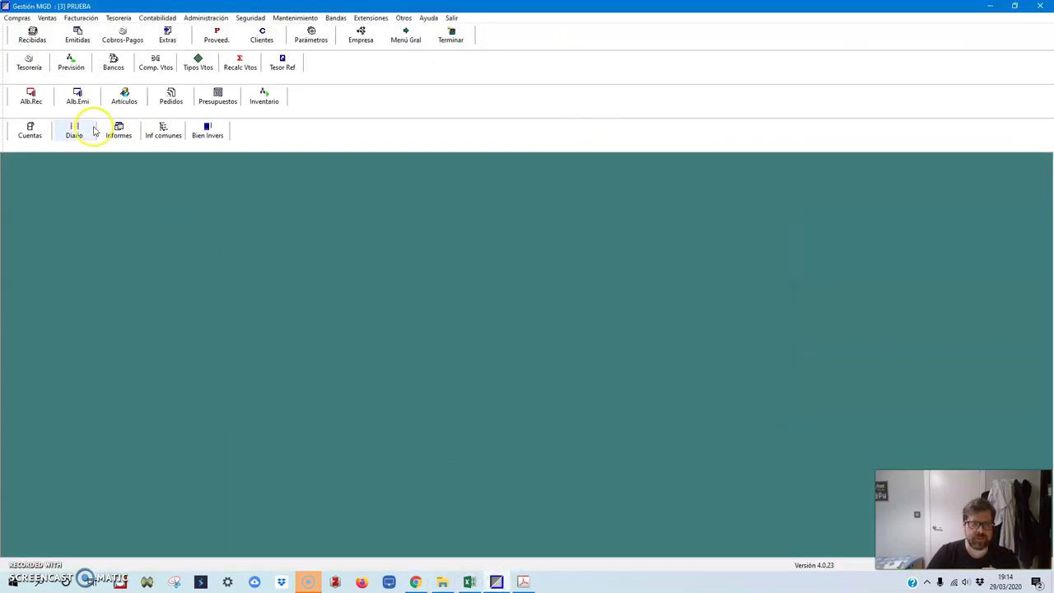
click(93, 132)
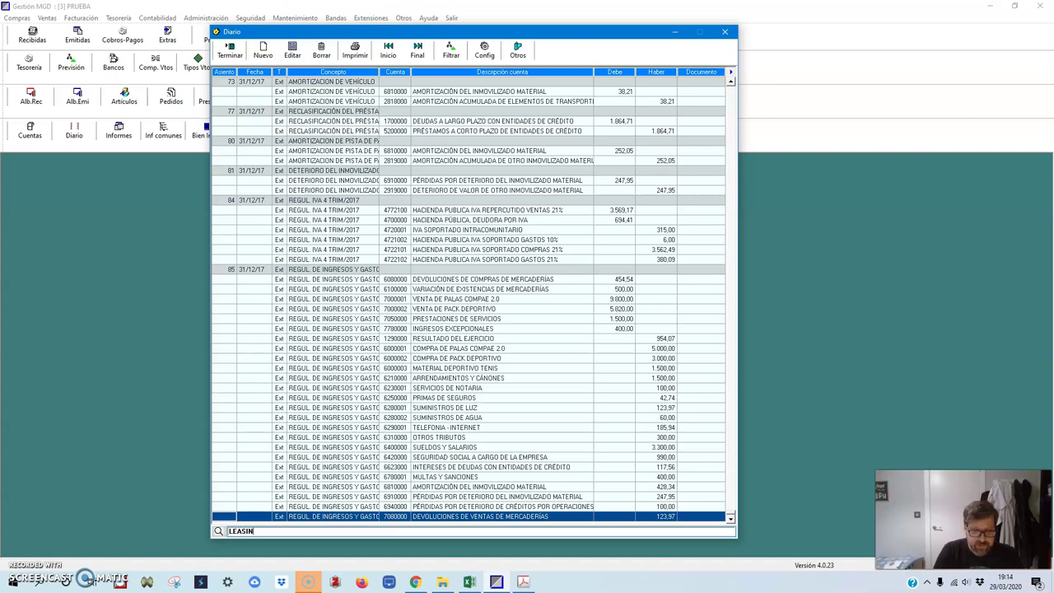
key(Return)
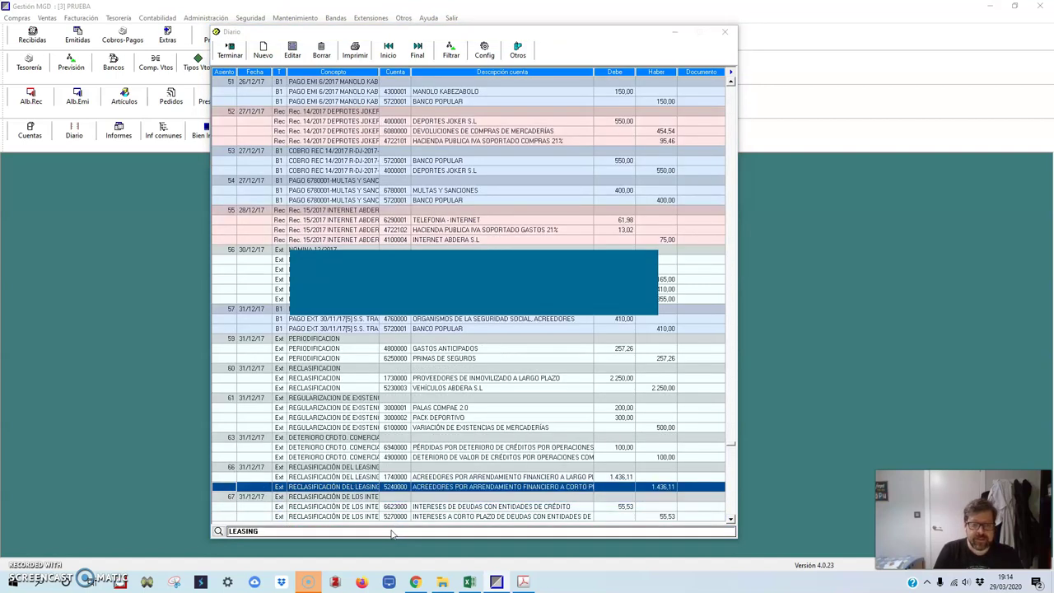
key(Return)
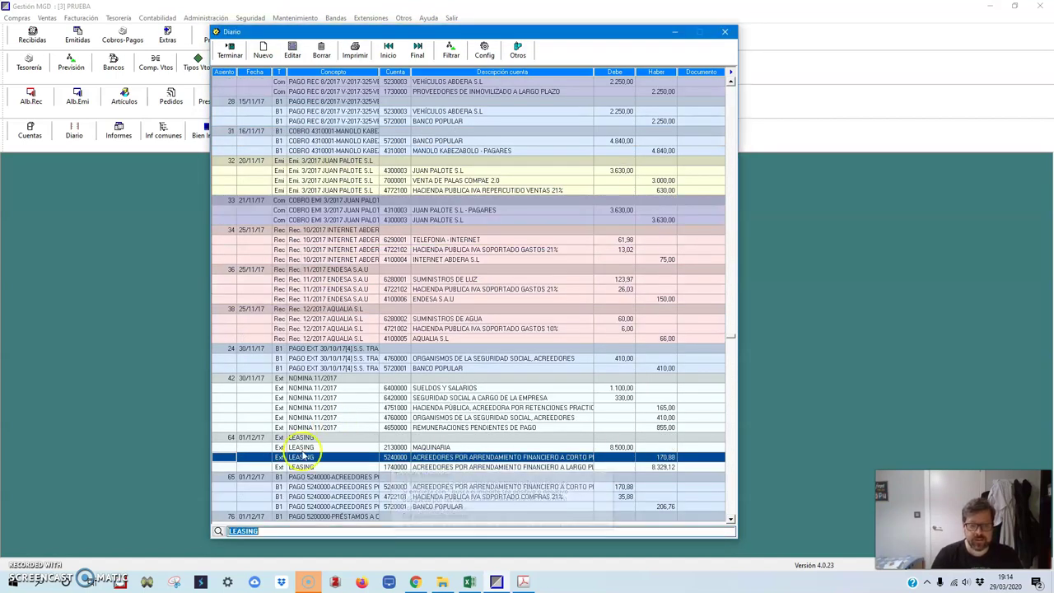
Open the 01/12/17 LEASING entry's attached Leasing compra de maquinaria.pdf and examine the cost recovery column of its instalment table.
click(327, 438)
double_click(328, 443)
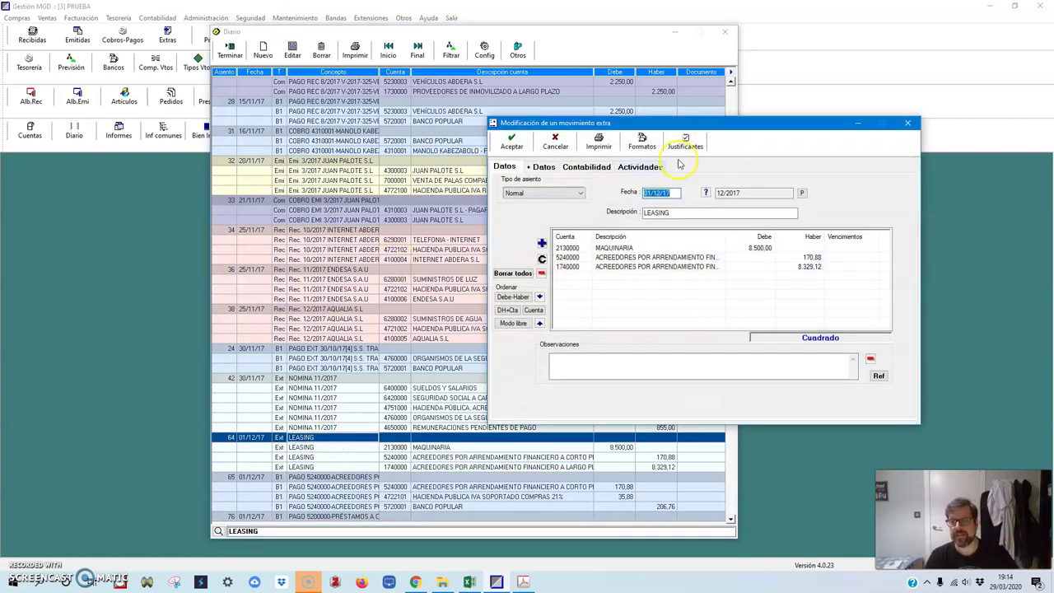
click(696, 147)
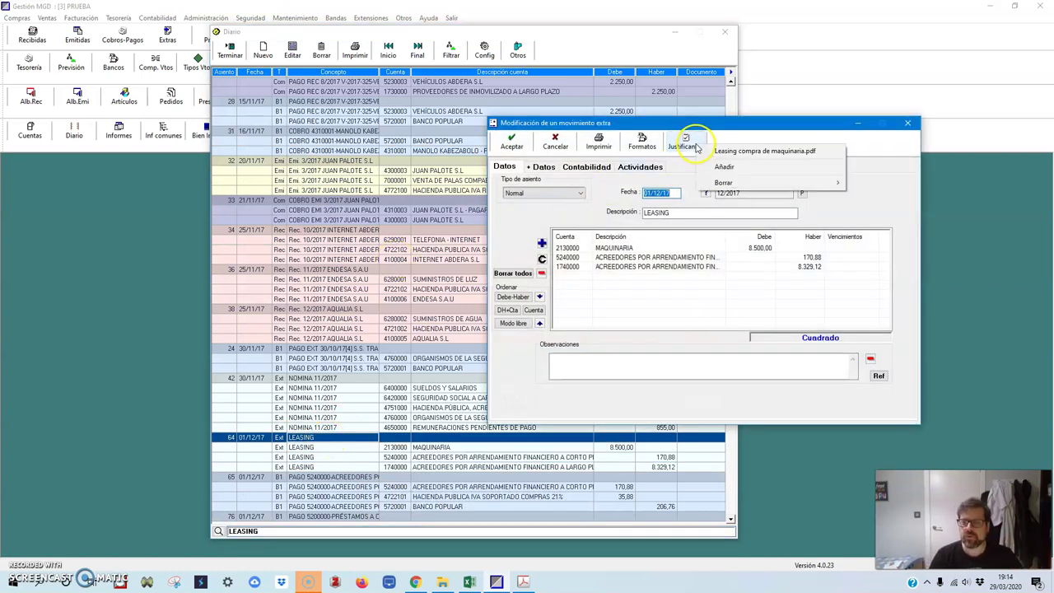
click(760, 149)
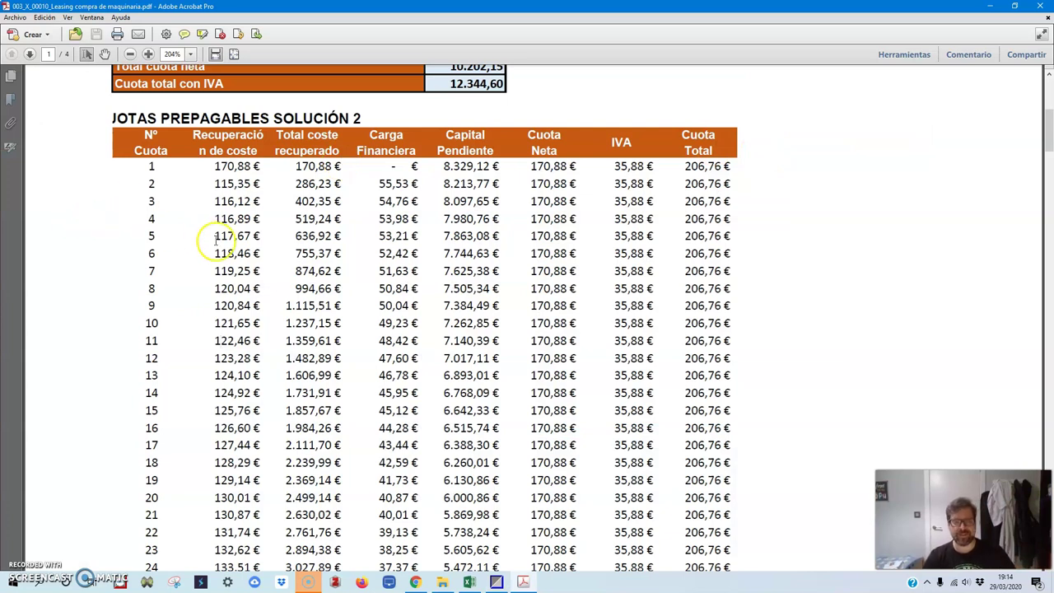
scroll(224, 237, down, 1)
scroll(214, 223, down, 1)
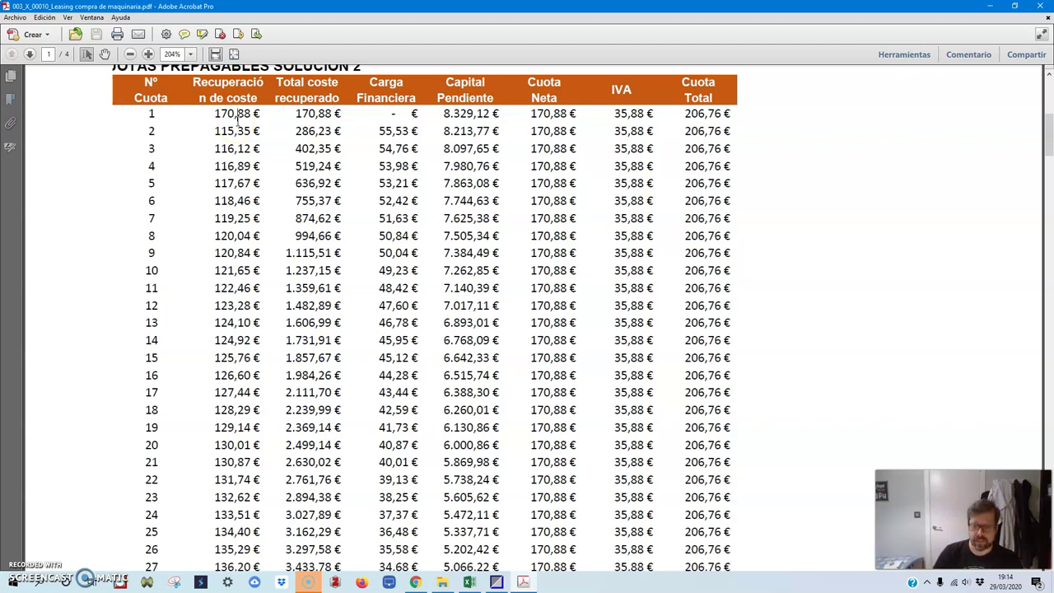
Switch to the Excel workbook and check the leased machinery's tax depreciation for years 1 and 2 in C4 and D4.
click(468, 582)
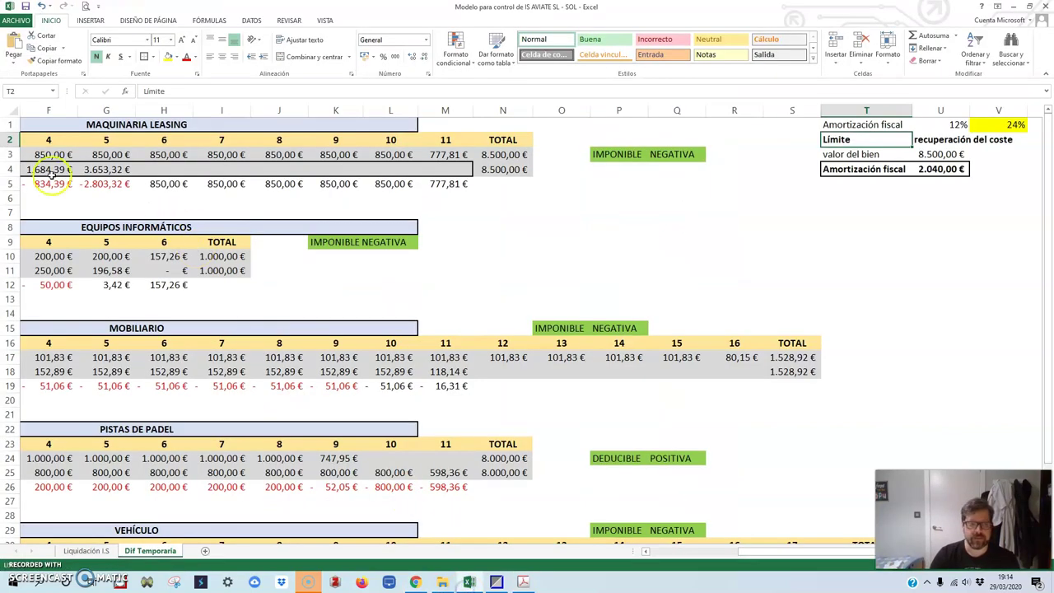
drag(753, 550, 683, 550)
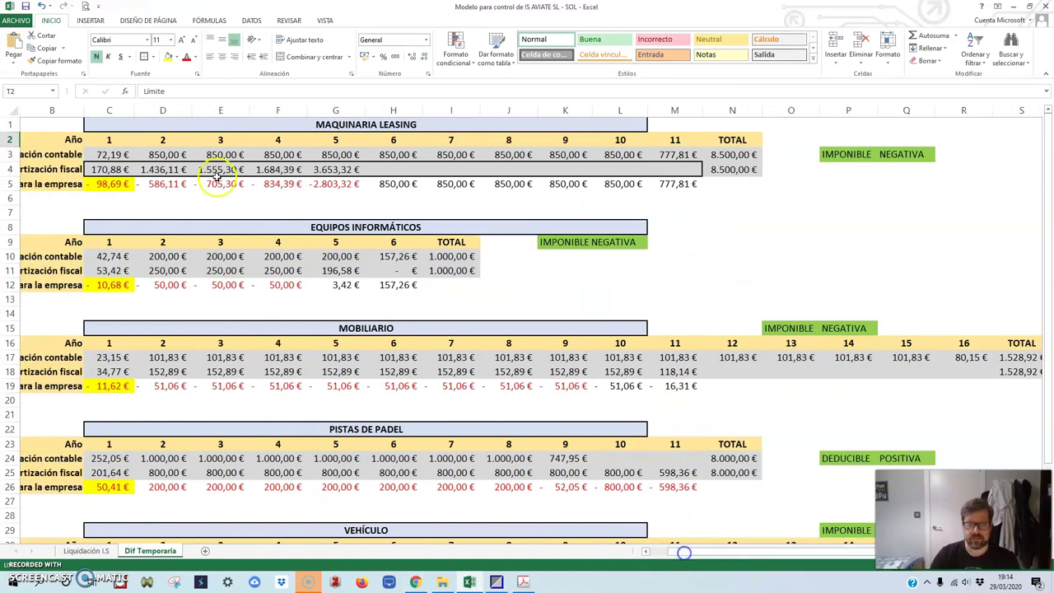
click(111, 169)
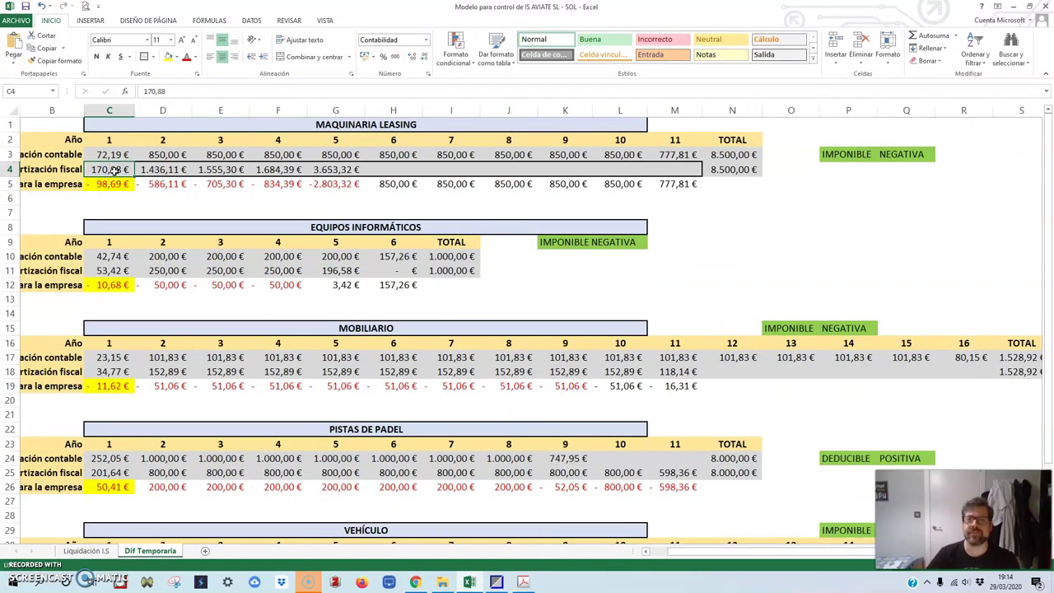
click(163, 170)
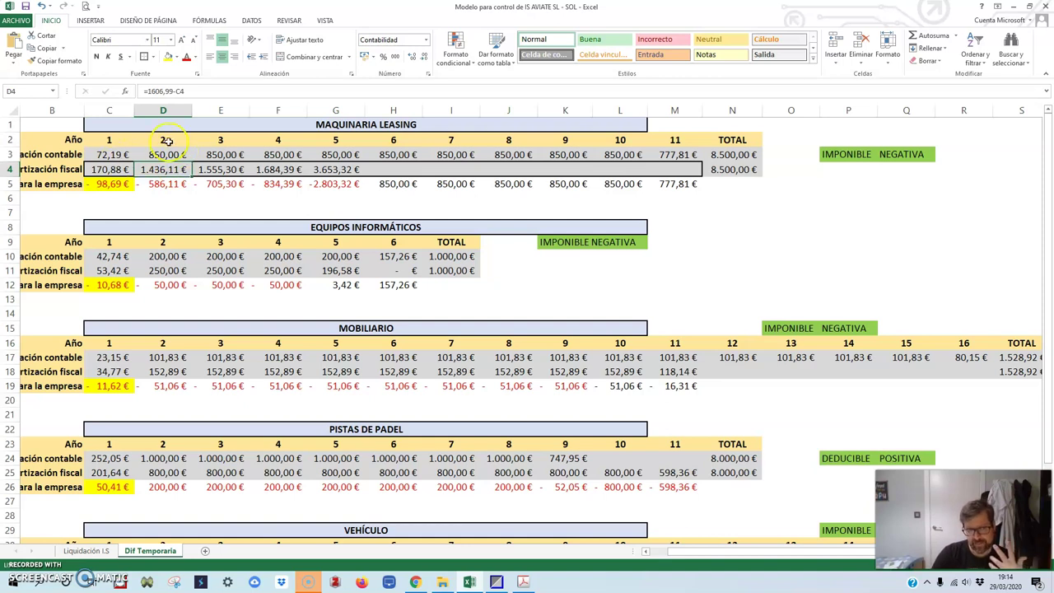
Return to the leasing PDF in Acrobat and examine the cost recovery amounts of instalments 2 to 13.
click(522, 582)
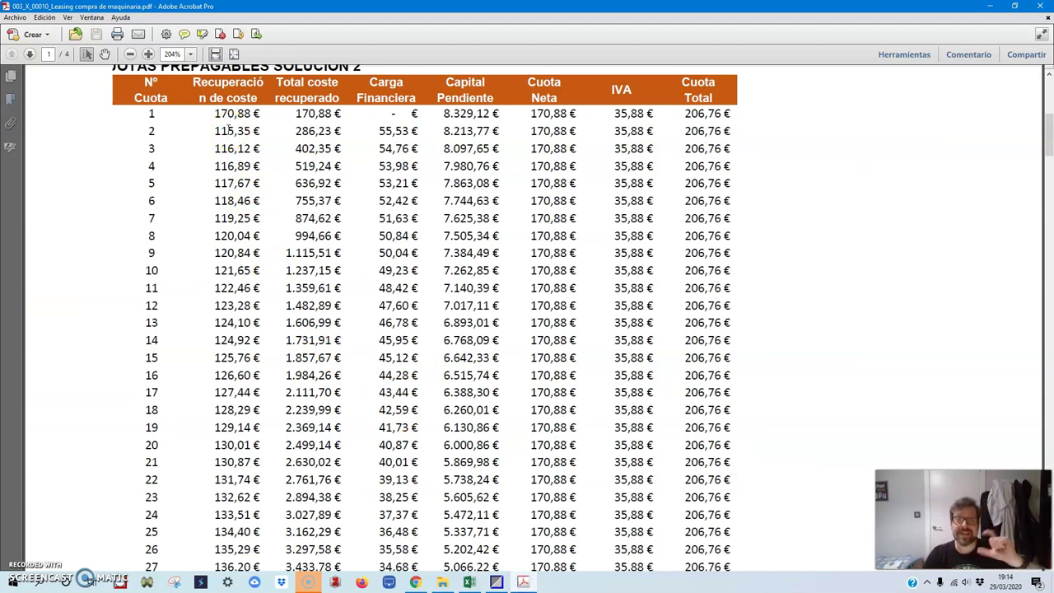
drag(212, 130, 260, 201)
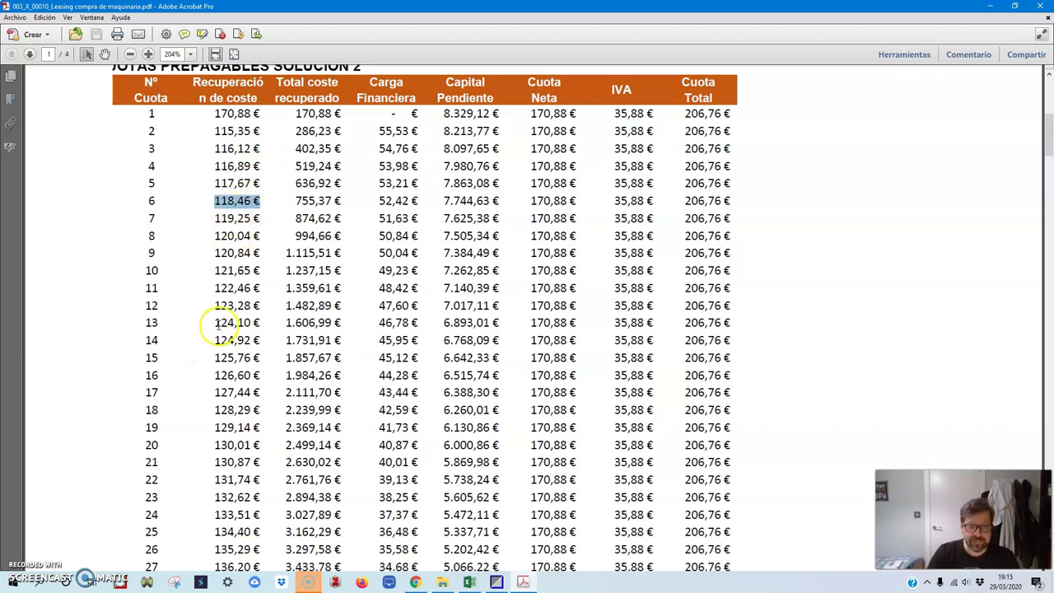
drag(145, 322, 251, 326)
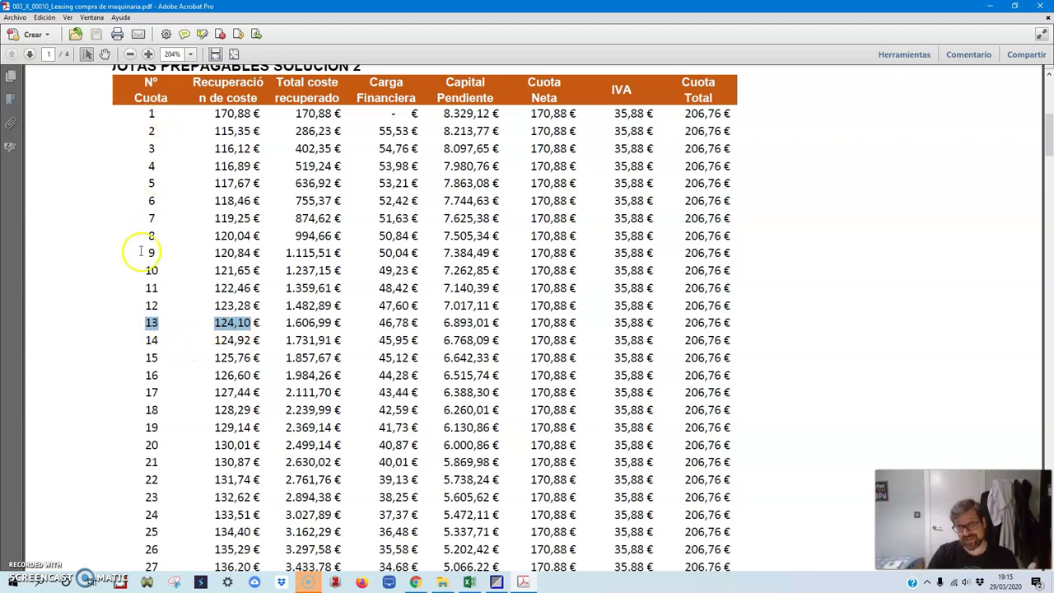
drag(215, 130, 235, 128)
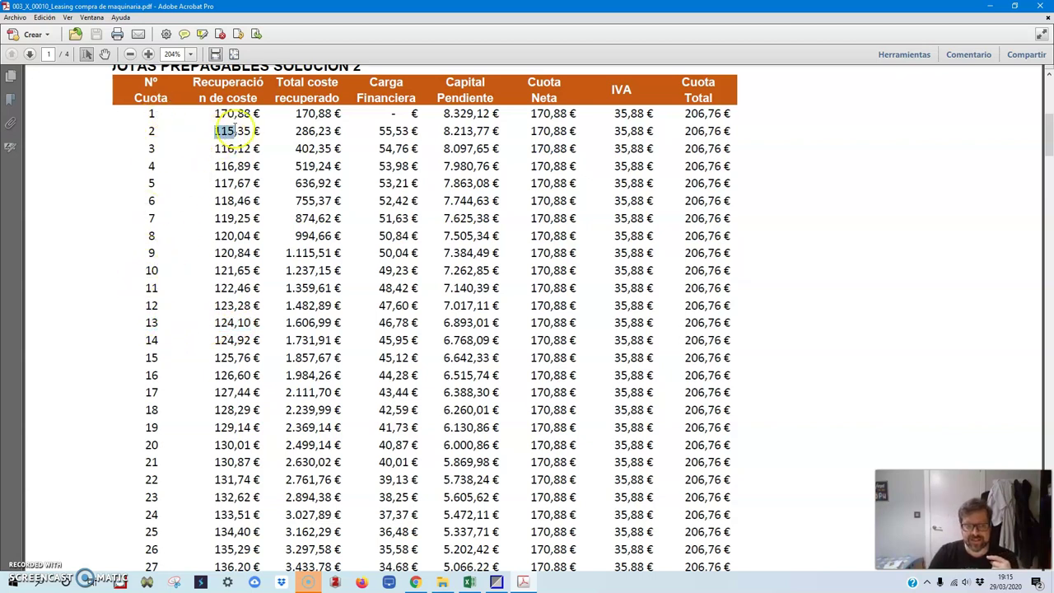
drag(214, 322, 250, 324)
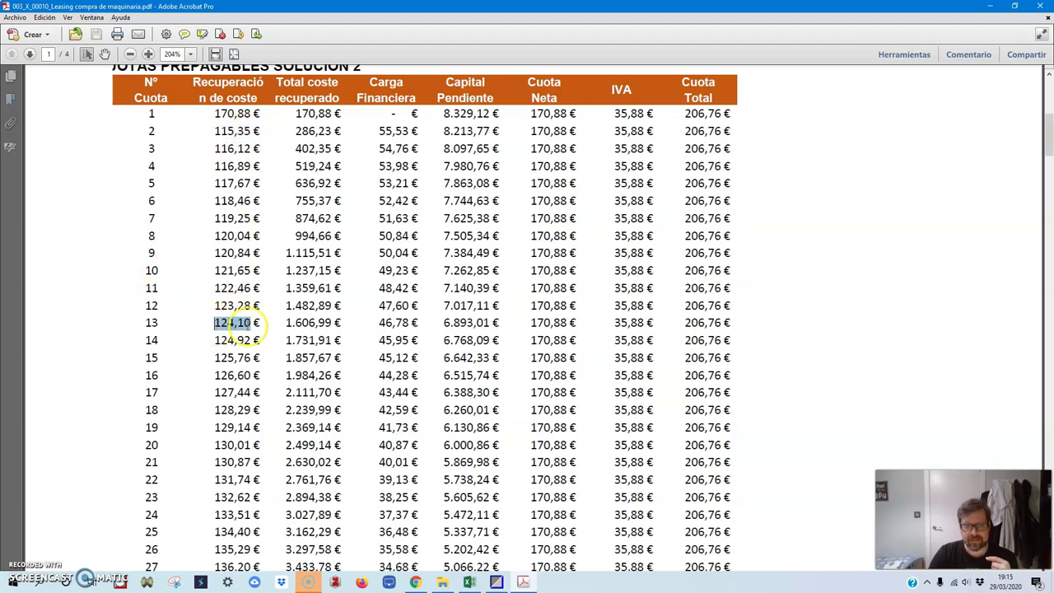
drag(215, 253, 223, 306)
click(234, 323)
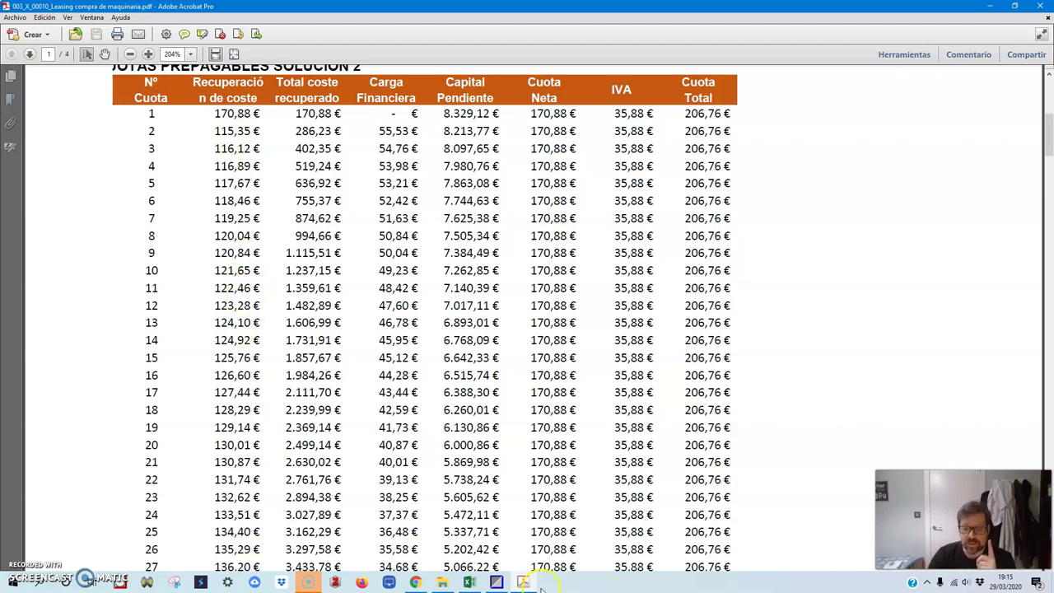
Switch back to the Excel workbook and enter =D4 in S2, linking the year 2 tax depreciation beside the Límite label.
click(501, 583)
click(165, 169)
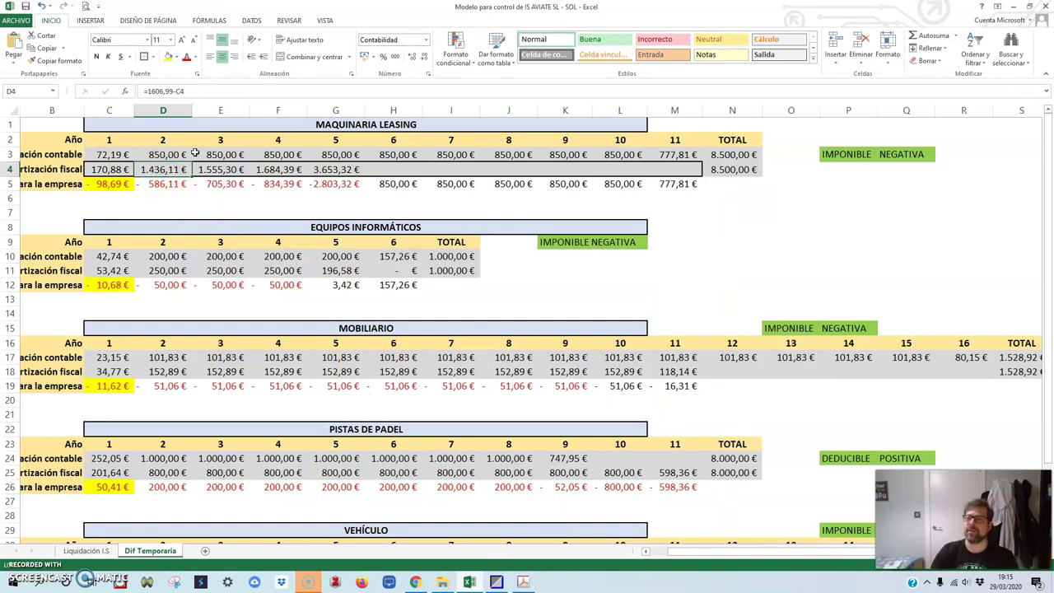
drag(724, 551, 743, 552)
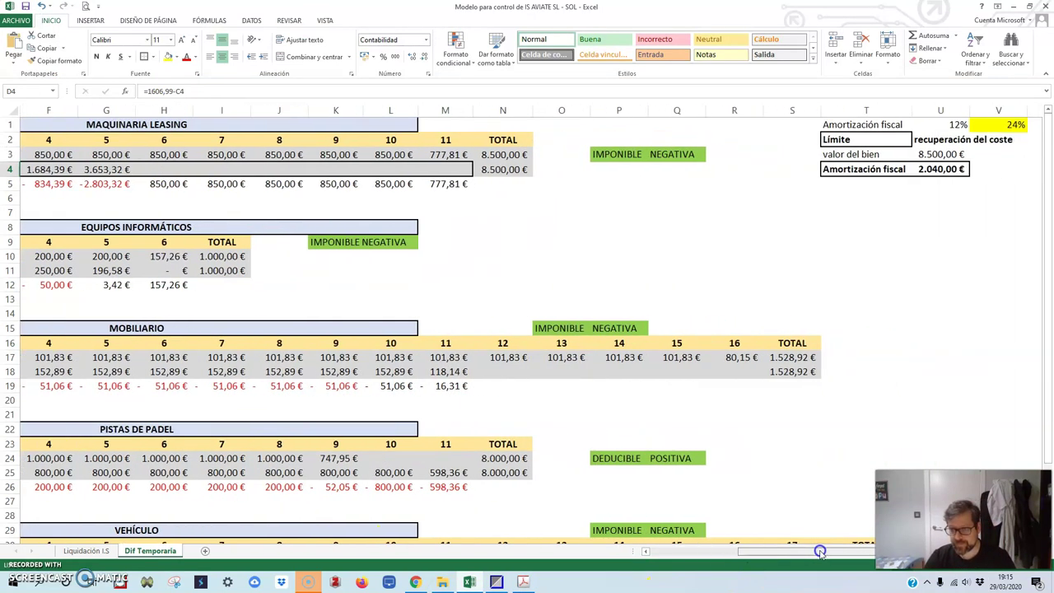
click(862, 135)
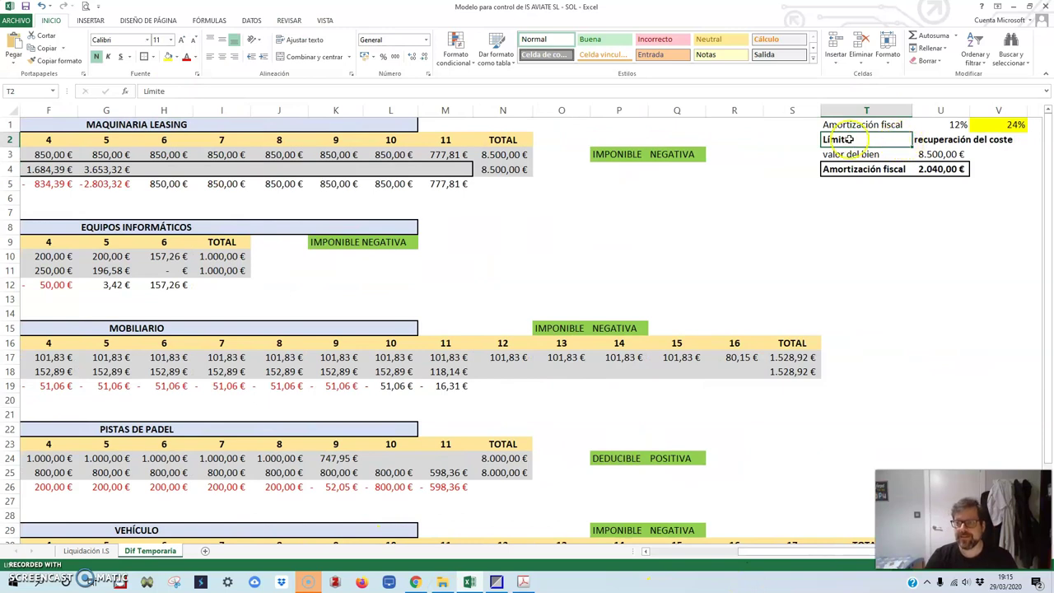
click(800, 141)
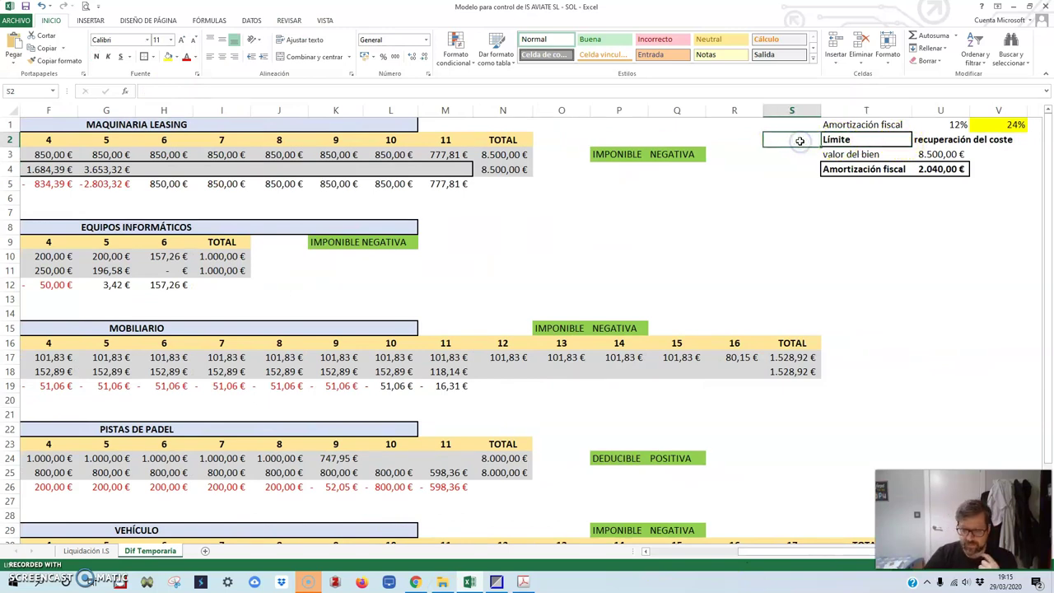
text(1)
text(=)
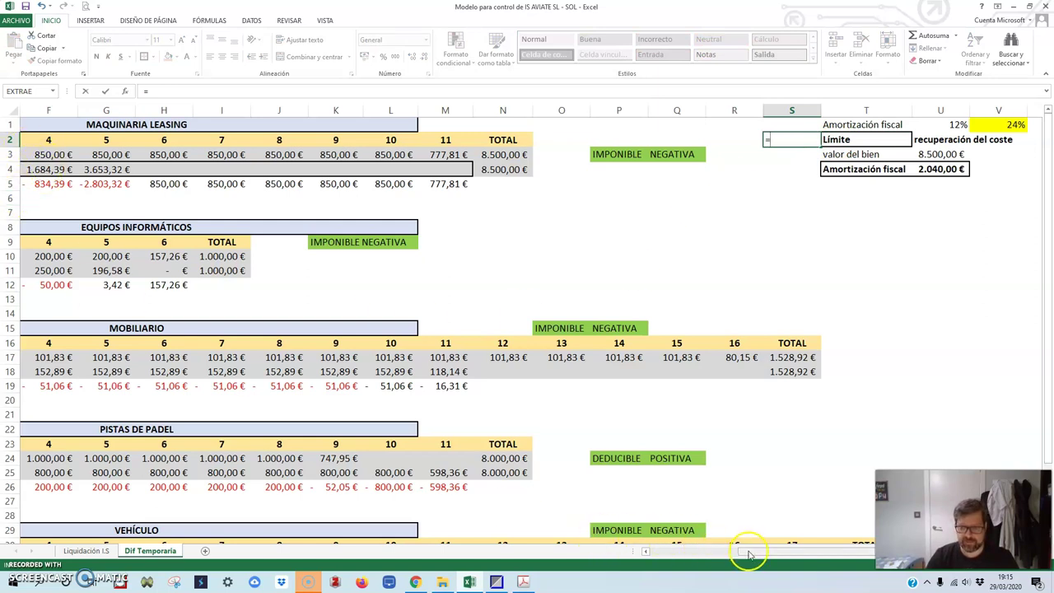
scroll(667, 534, left, 3)
click(98, 170)
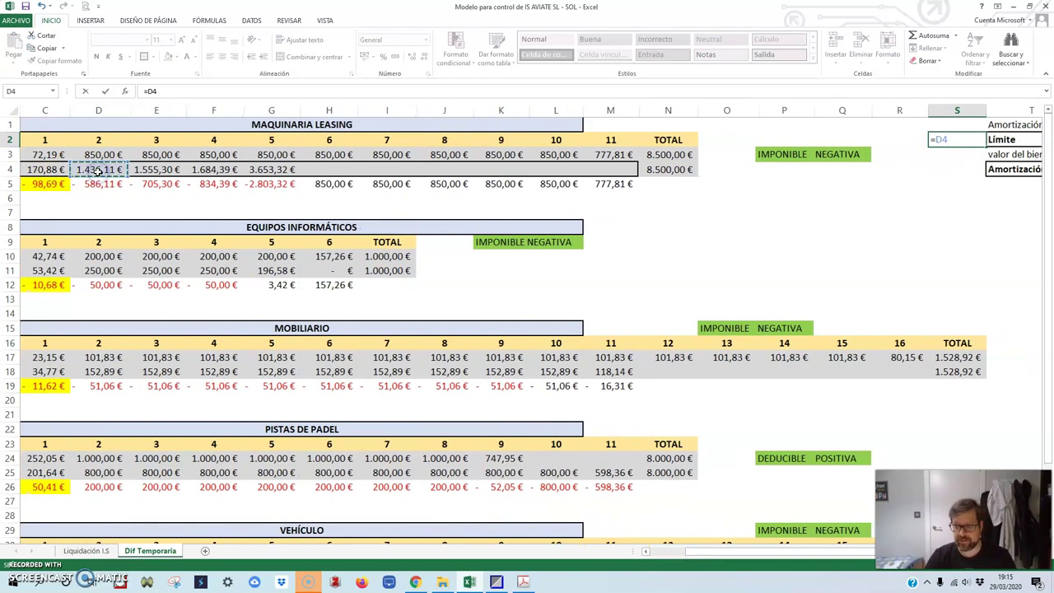
key(Return)
Enter =U4 in S4, beside the Amortización fiscal label.
drag(766, 551, 814, 551)
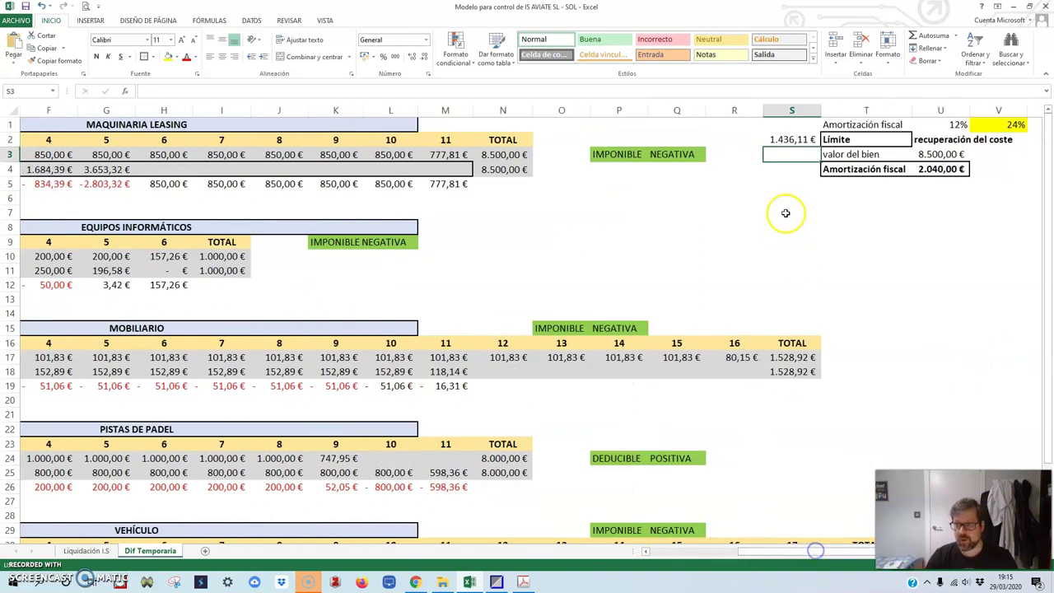
click(795, 168)
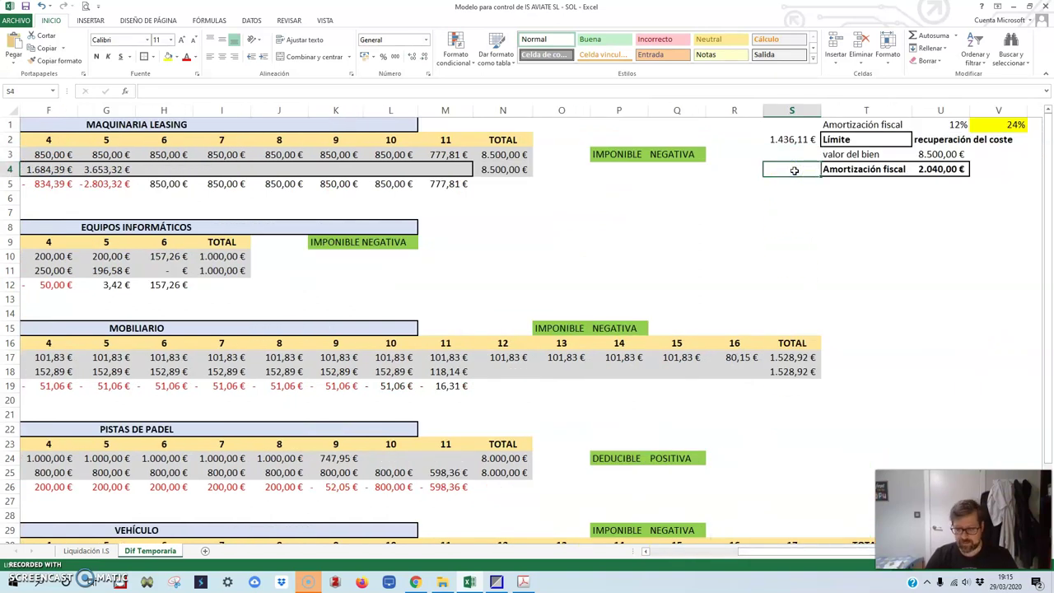
text(=)
click(961, 169)
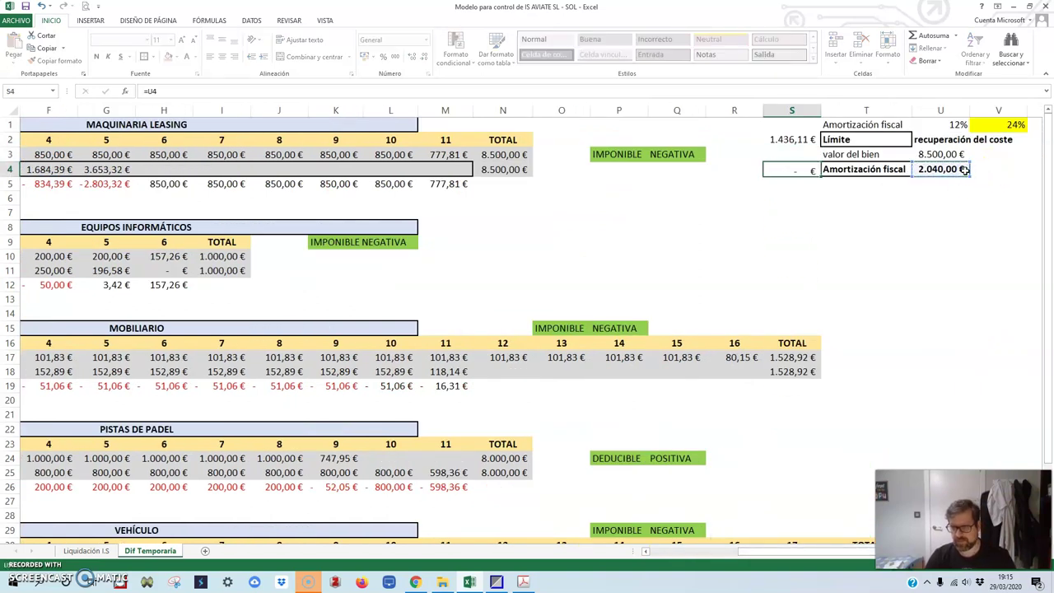
key(Return)
Put a box border around each of the cells S2 and S4.
drag(792, 139, 791, 169)
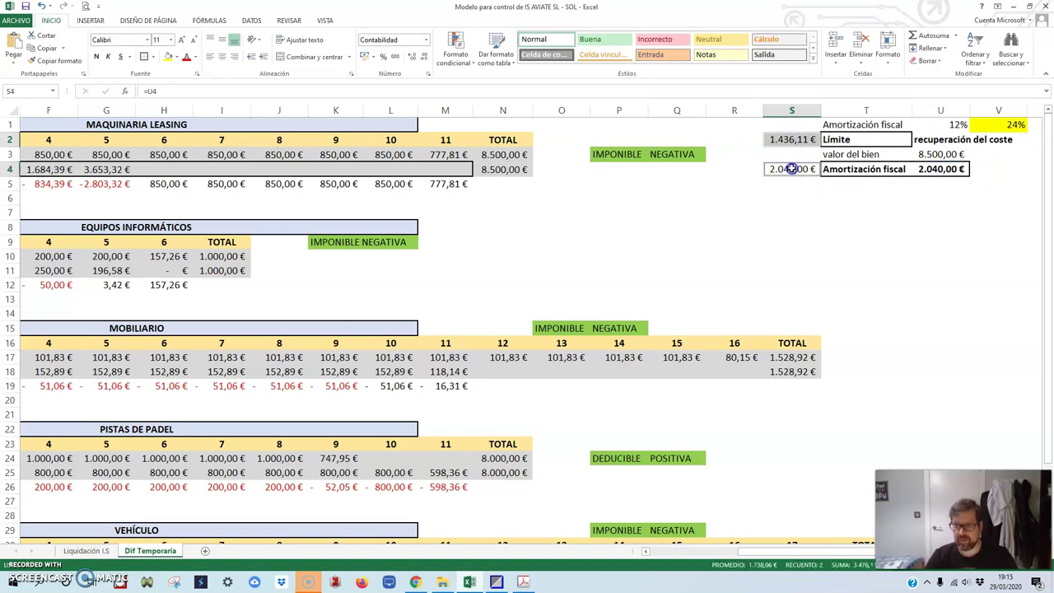
click(143, 56)
click(647, 247)
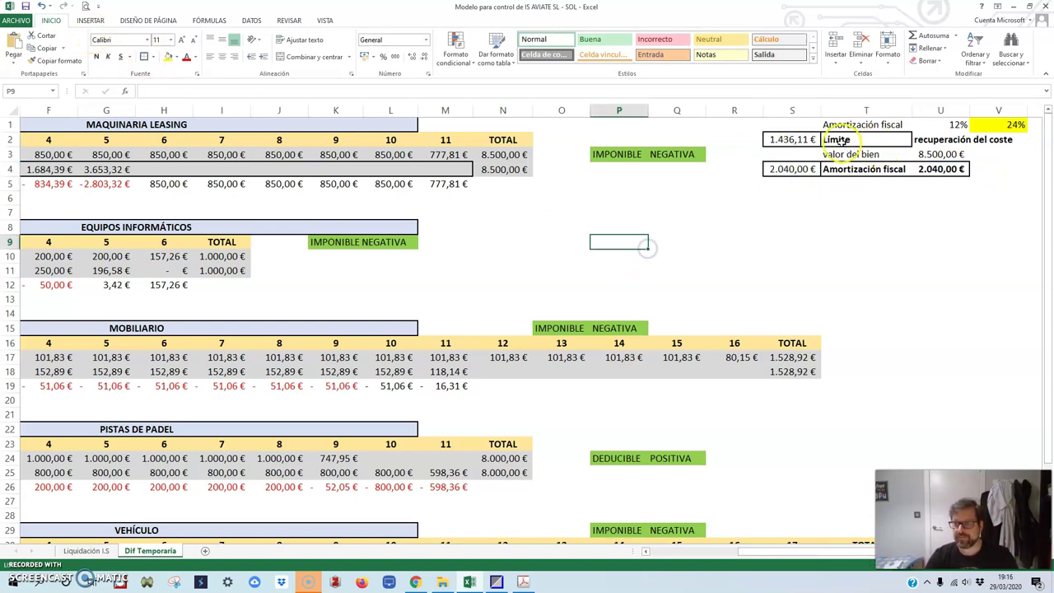
Compare the Límite amount in S2 with the Amortización fiscal amount in S4 and the year 2 formula in D4.
click(399, 155)
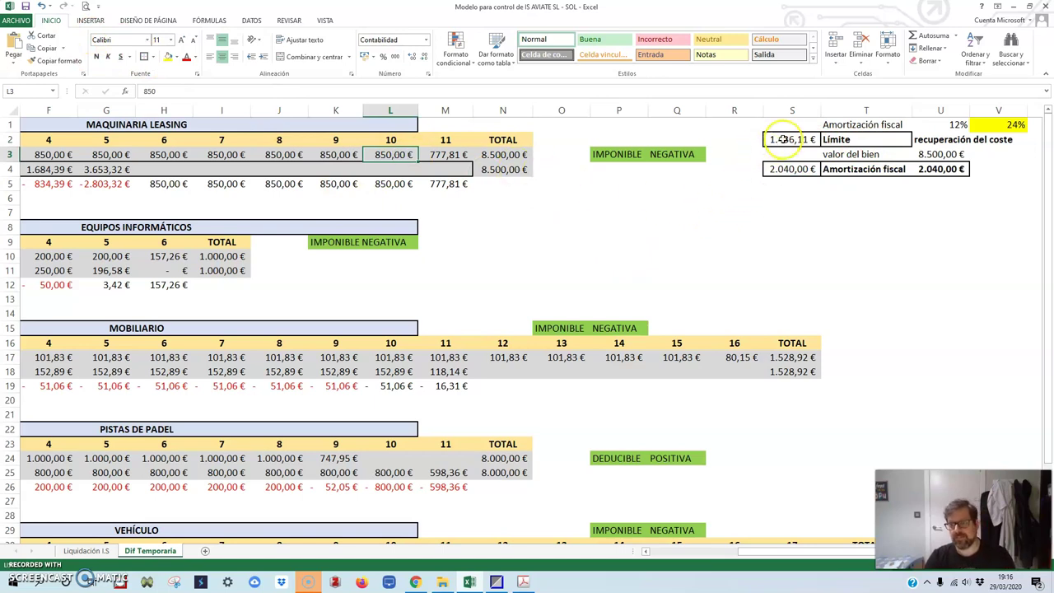
click(782, 168)
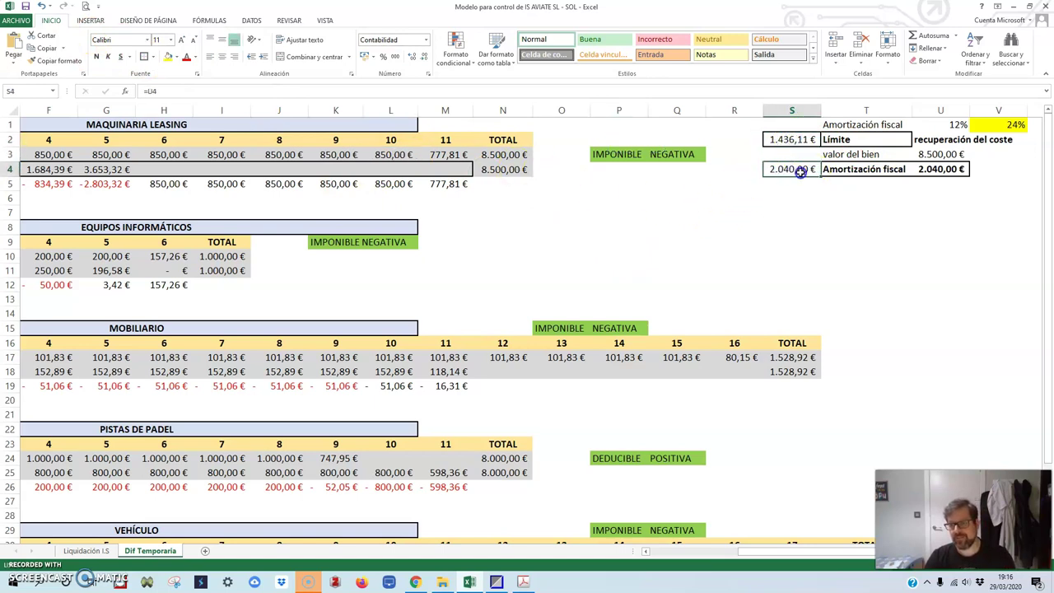
shift+click(945, 169)
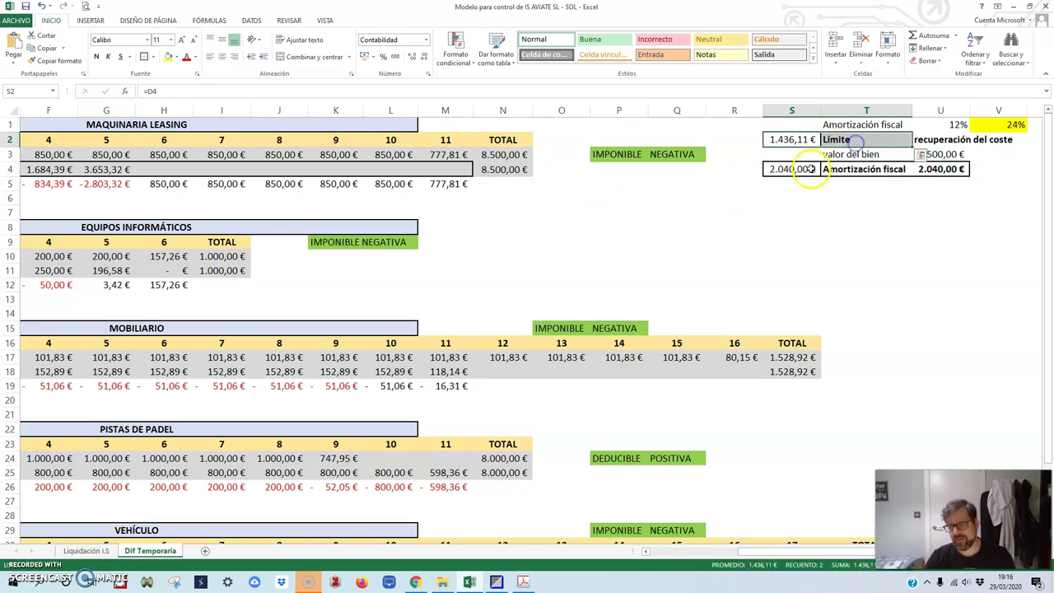
click(789, 142)
click(780, 140)
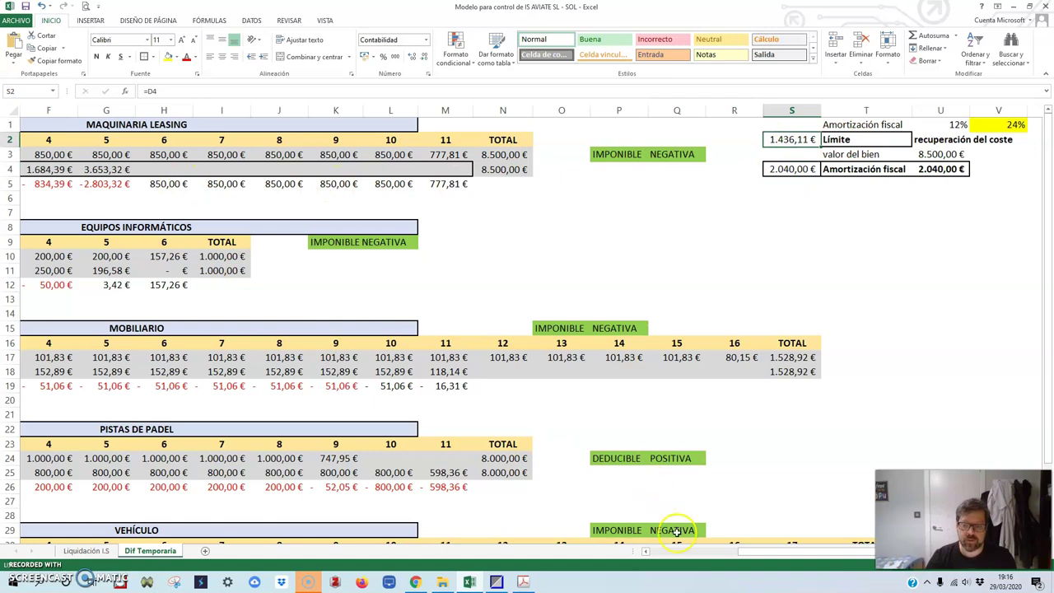
drag(738, 553, 697, 553)
click(213, 170)
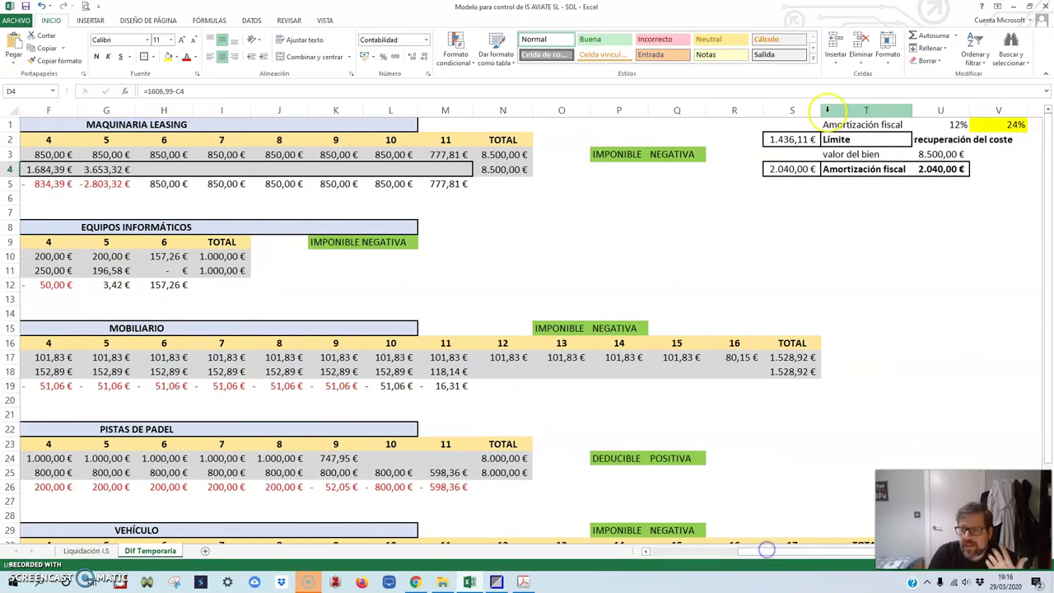
click(794, 169)
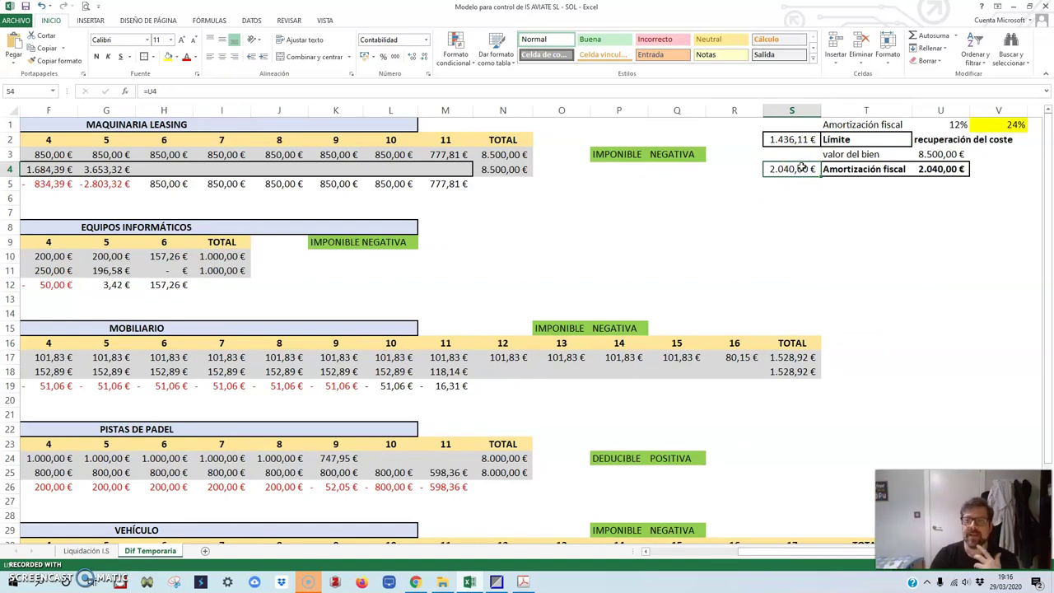
Enter the note COGER EL MENOR in S3 and align it right.
click(787, 158)
text(COGE)
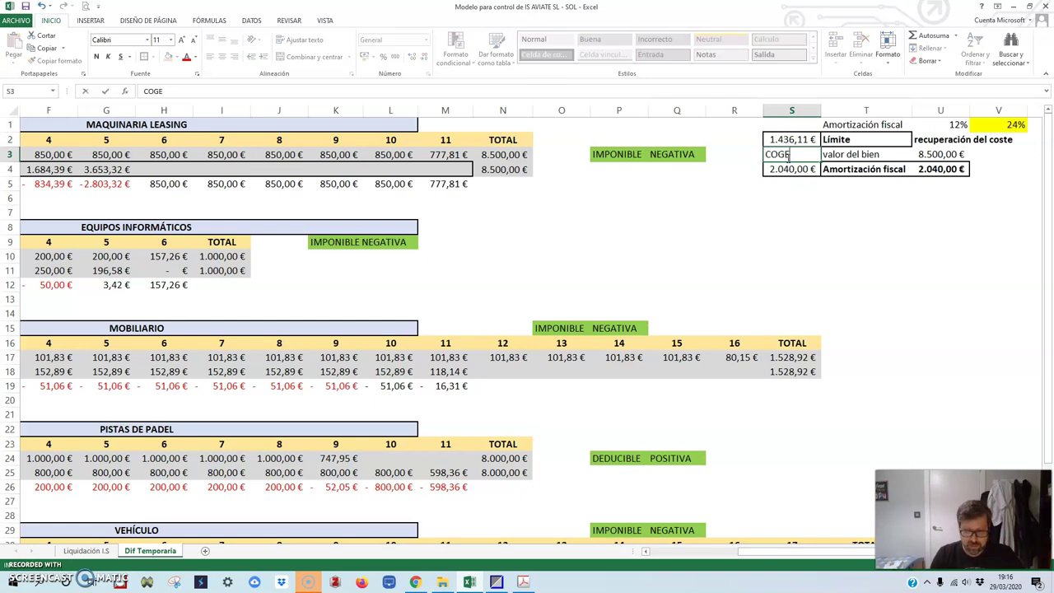
text(R EL ME)
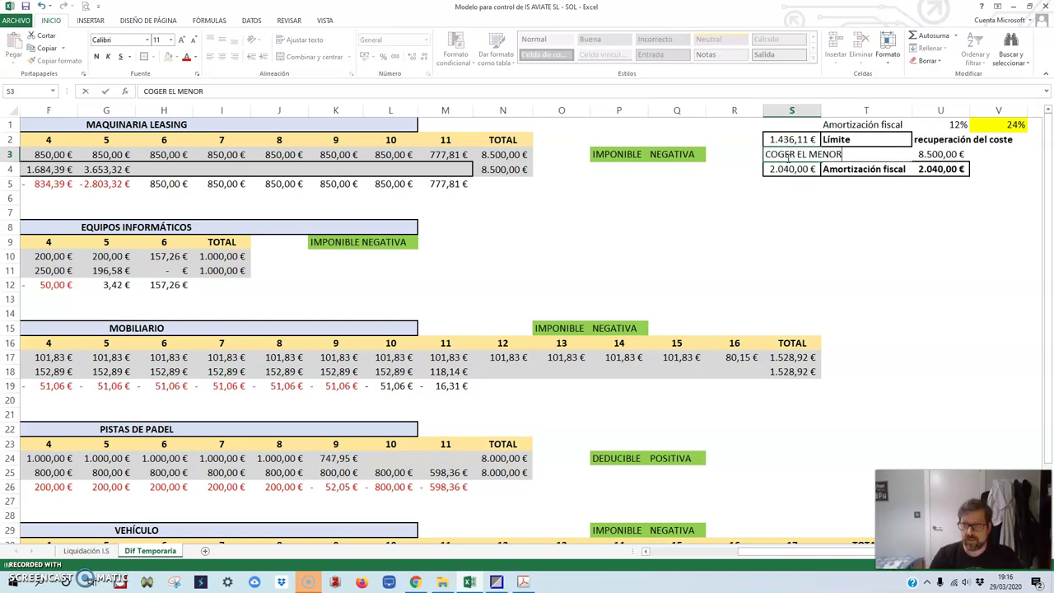
text(NOR)
click(778, 235)
click(791, 154)
click(236, 58)
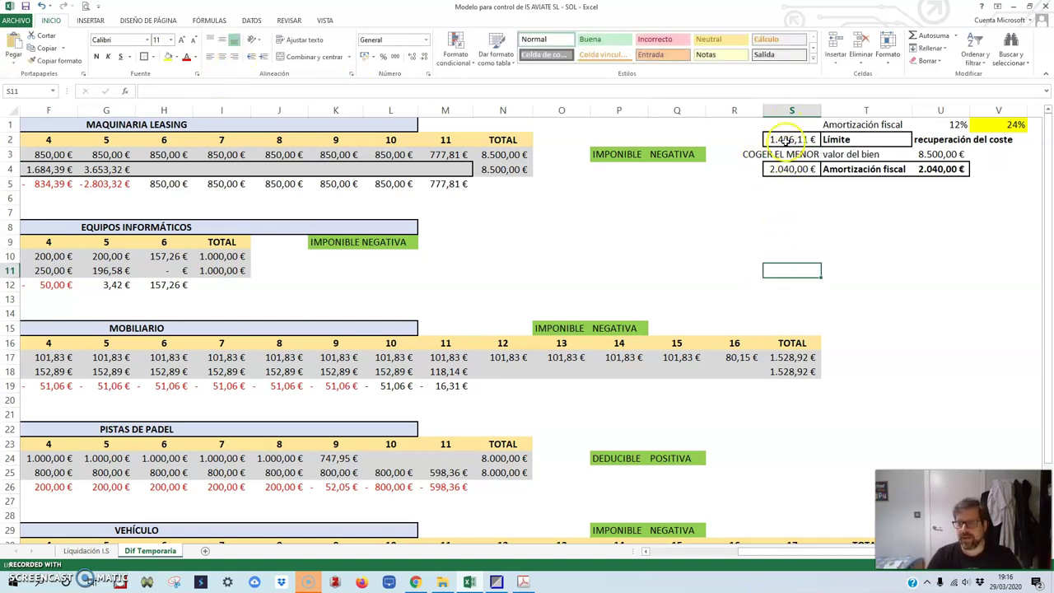
Highlight the Límite amount in S2 with a yellow fill.
click(786, 168)
click(784, 140)
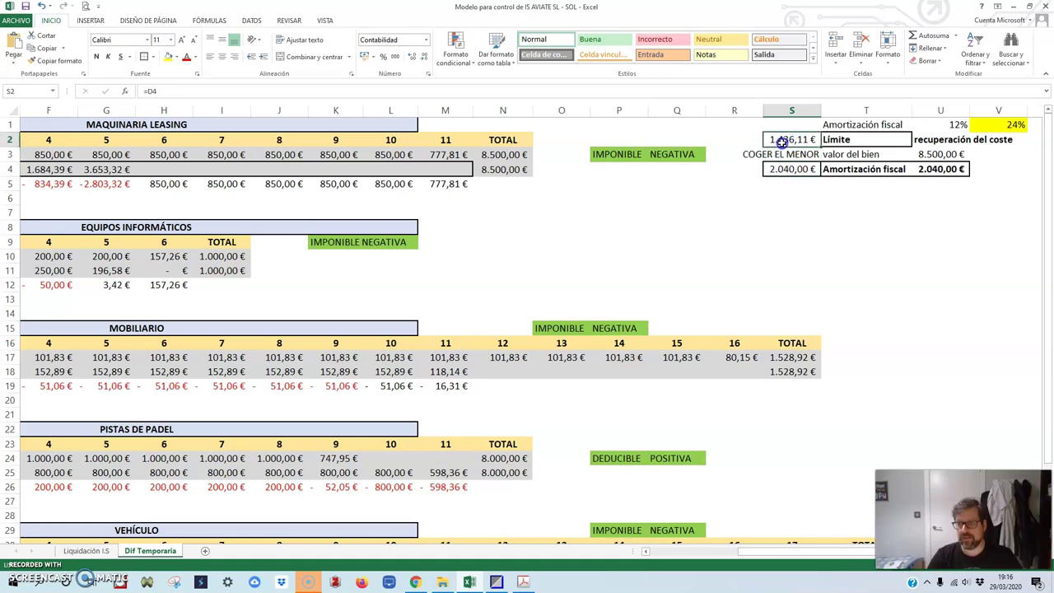
Check the year 3 tax depreciation formula in E4 against the cost recovery amounts of instalments 14 to 18 in the leasing PDF.
drag(745, 550, 680, 550)
click(219, 169)
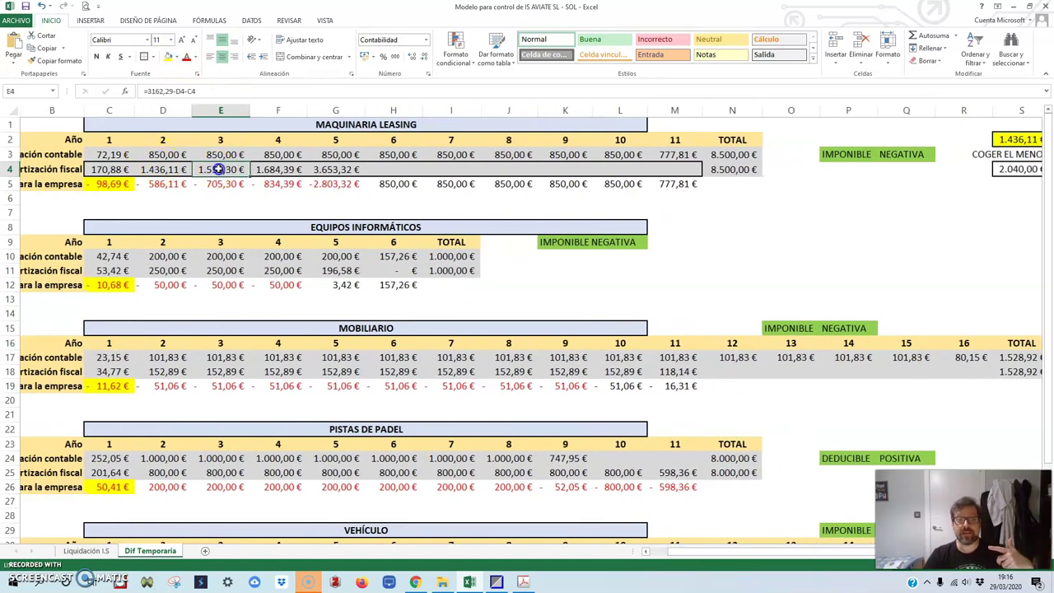
click(522, 582)
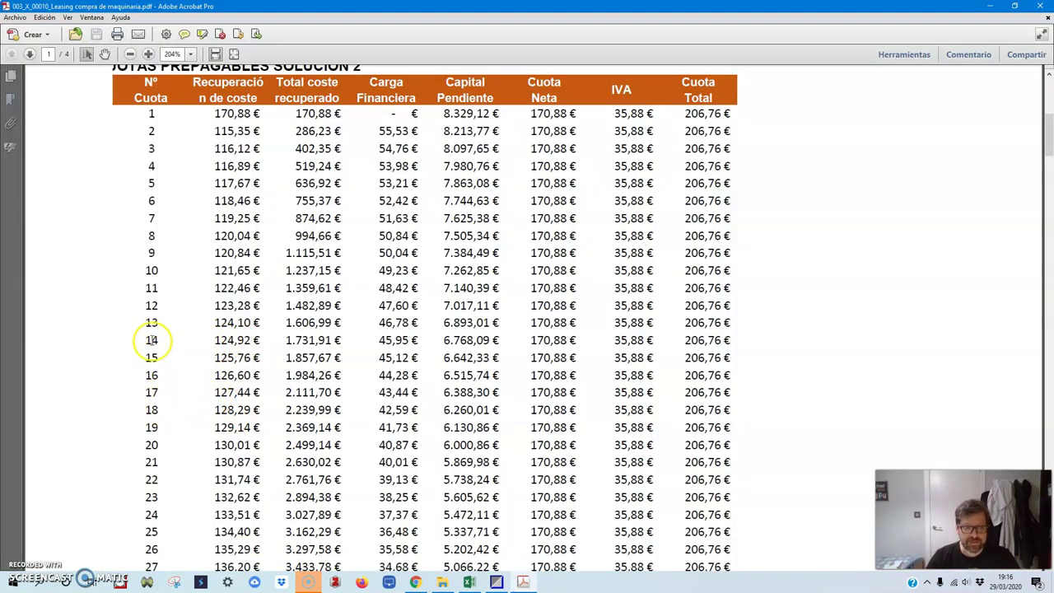
double_click(234, 340)
double_click(226, 358)
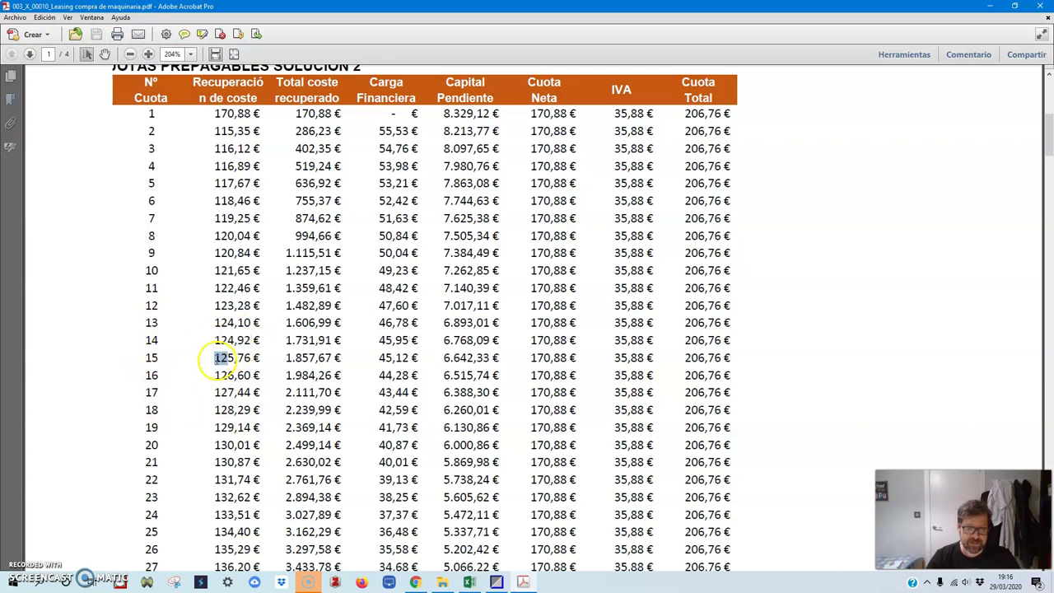
double_click(222, 375)
double_click(222, 392)
double_click(224, 409)
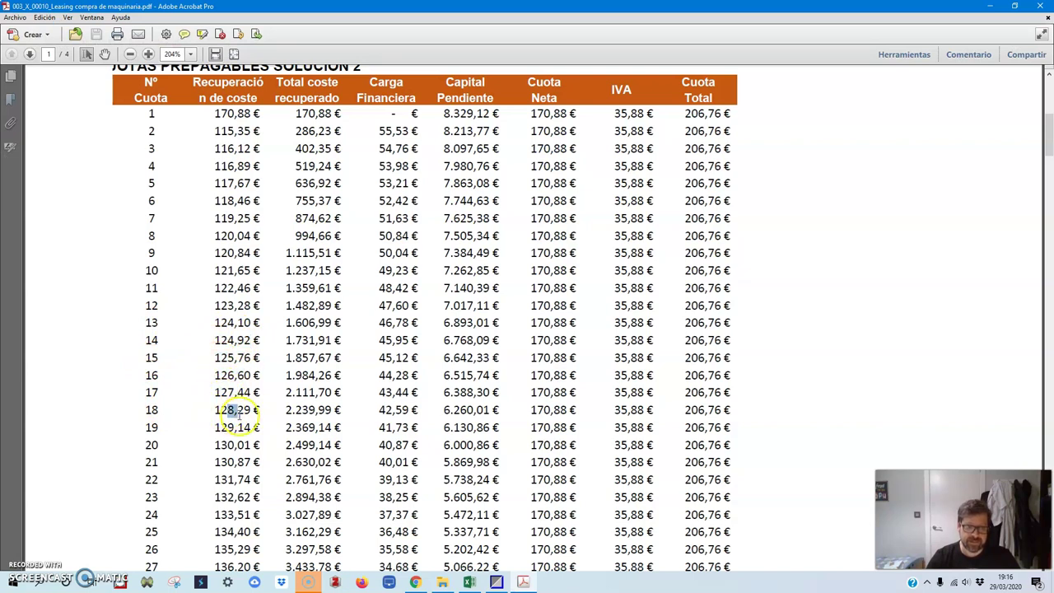
Switch back to the Excel workbook and compare the tax depreciation in S4 with the leasing formulas for years 2 to 4 in row 4.
click(469, 581)
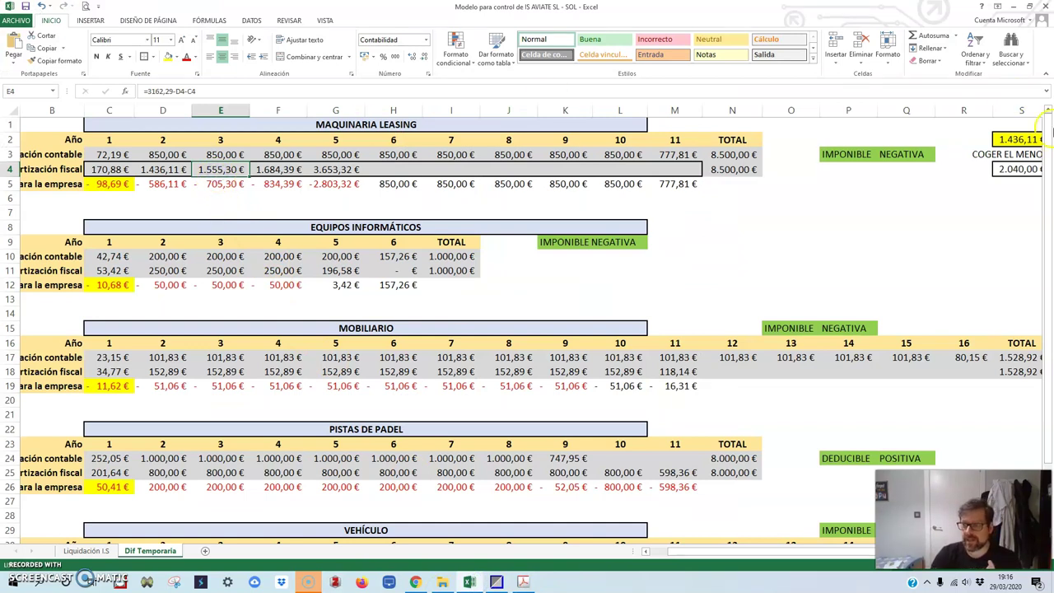
click(1006, 169)
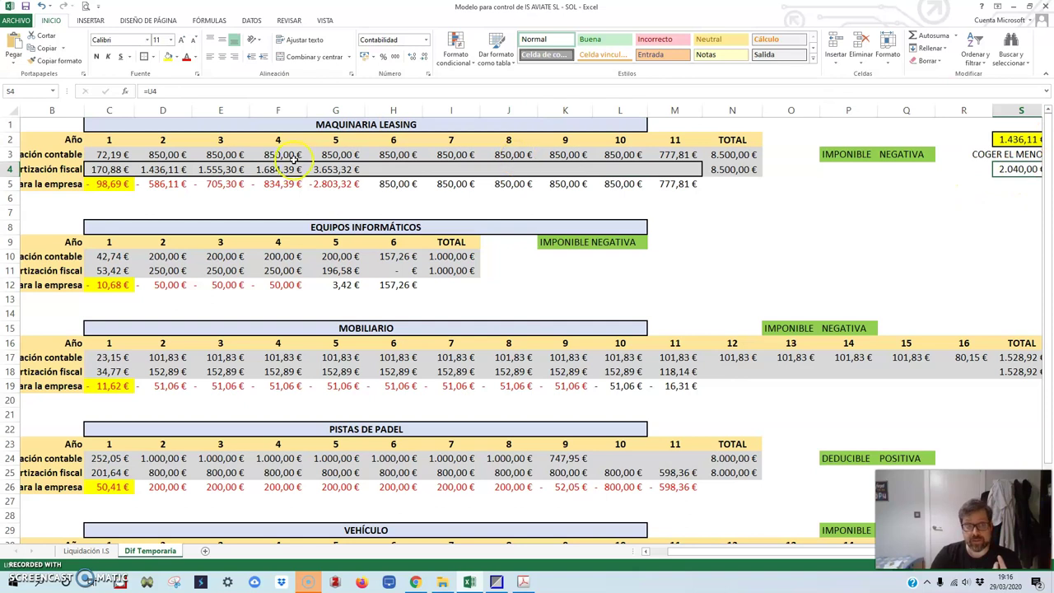
click(243, 170)
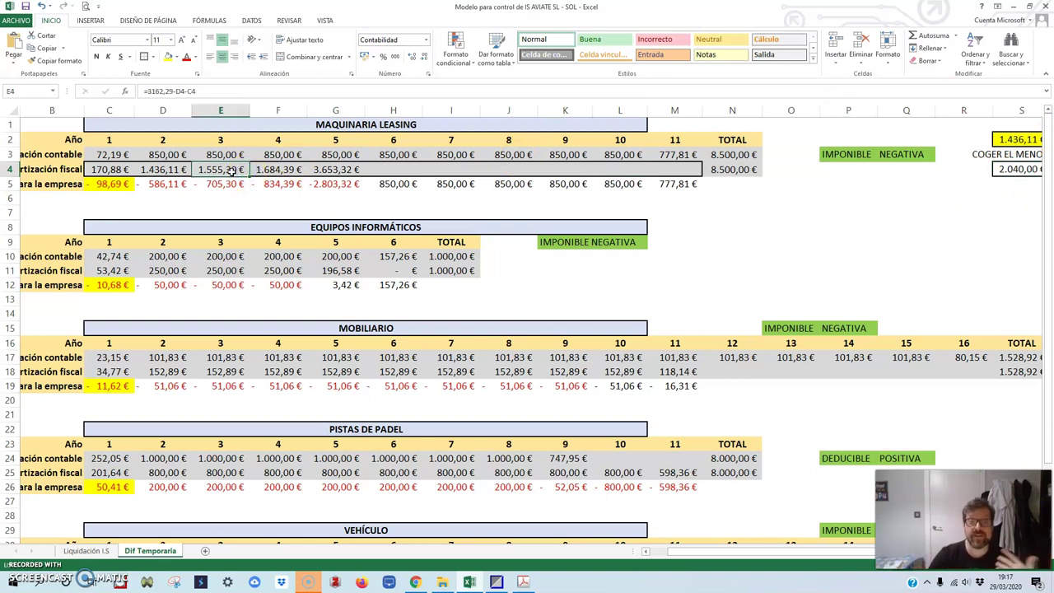
click(245, 171)
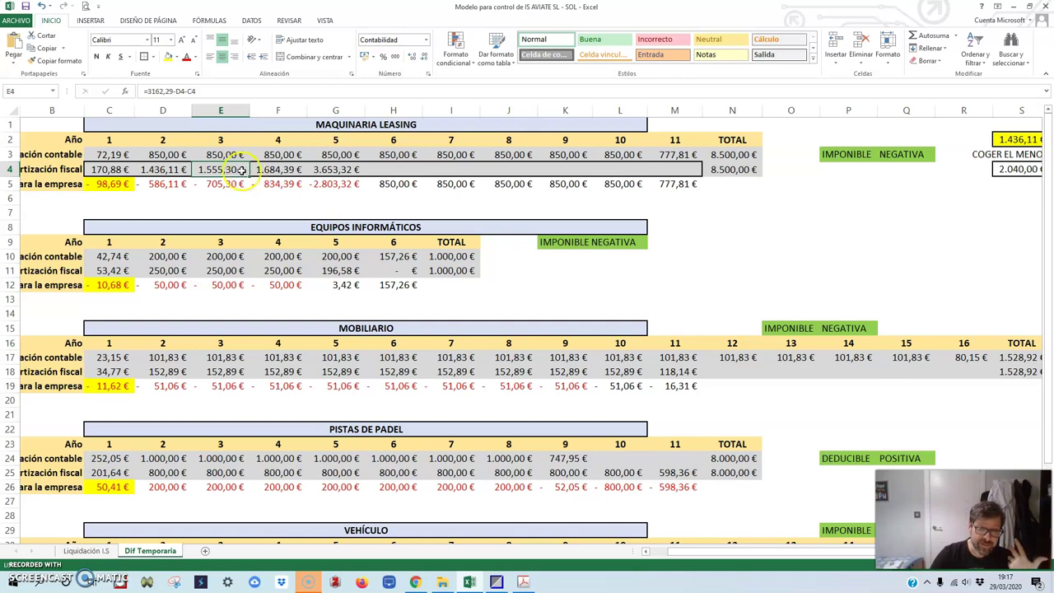
click(281, 169)
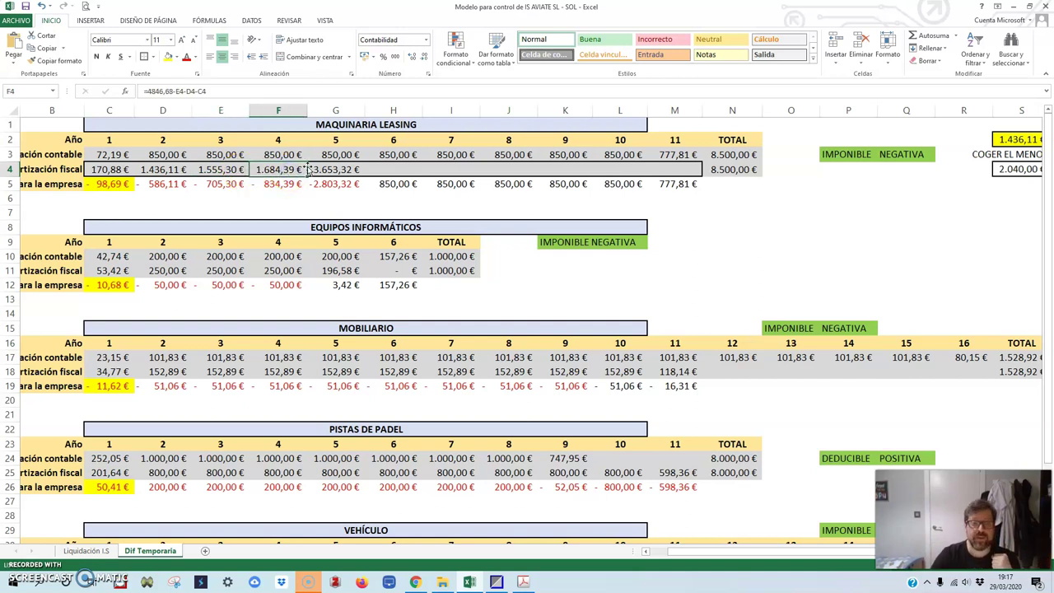
click(162, 170)
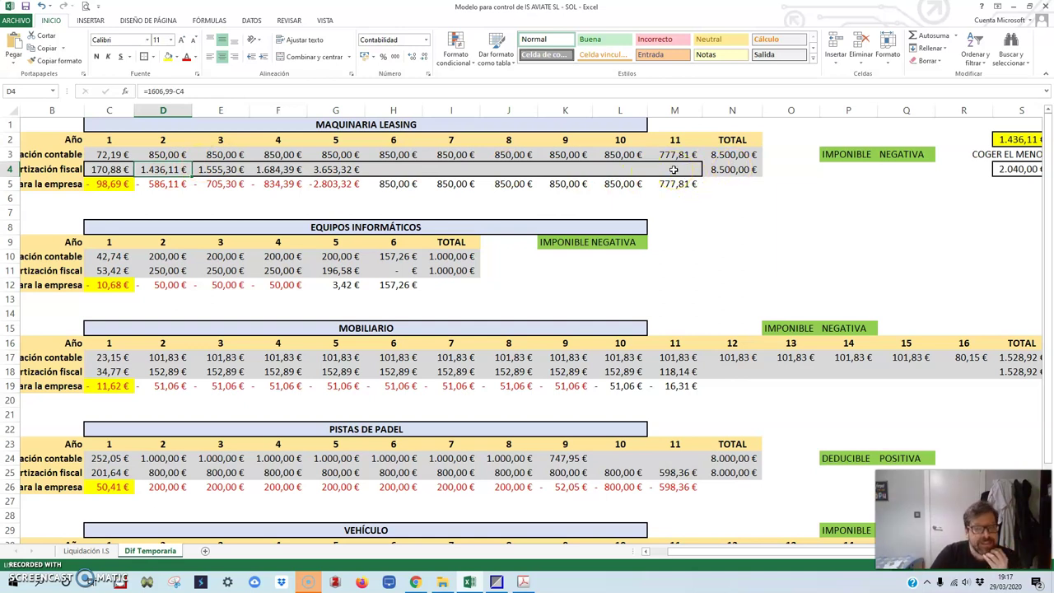
Examine the leased machinery's year 1 GASTO para la empresa formula in C5 and the accounting depreciation in C3.
click(97, 184)
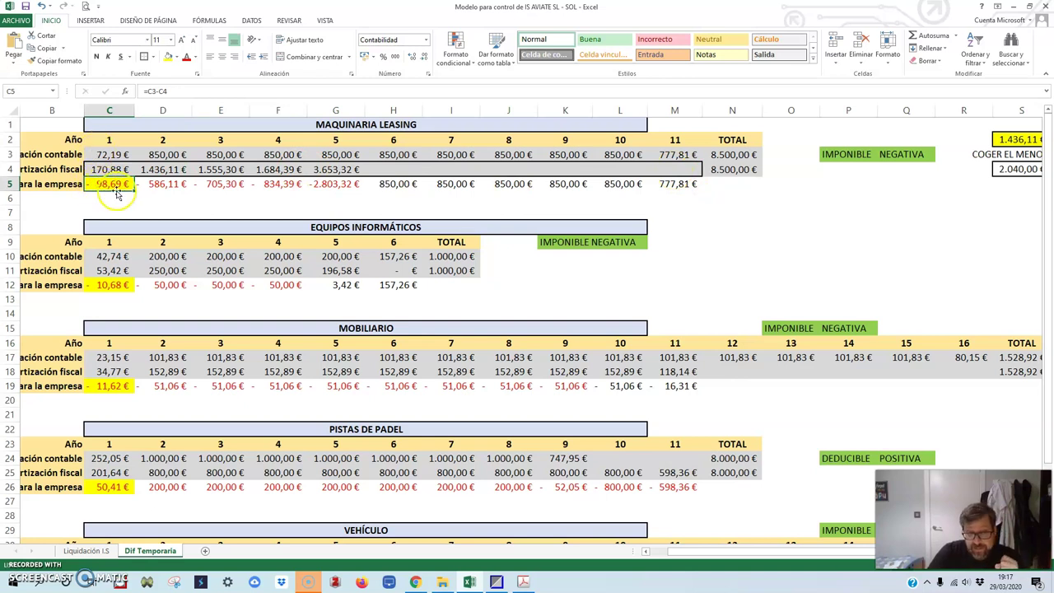
drag(653, 550, 634, 550)
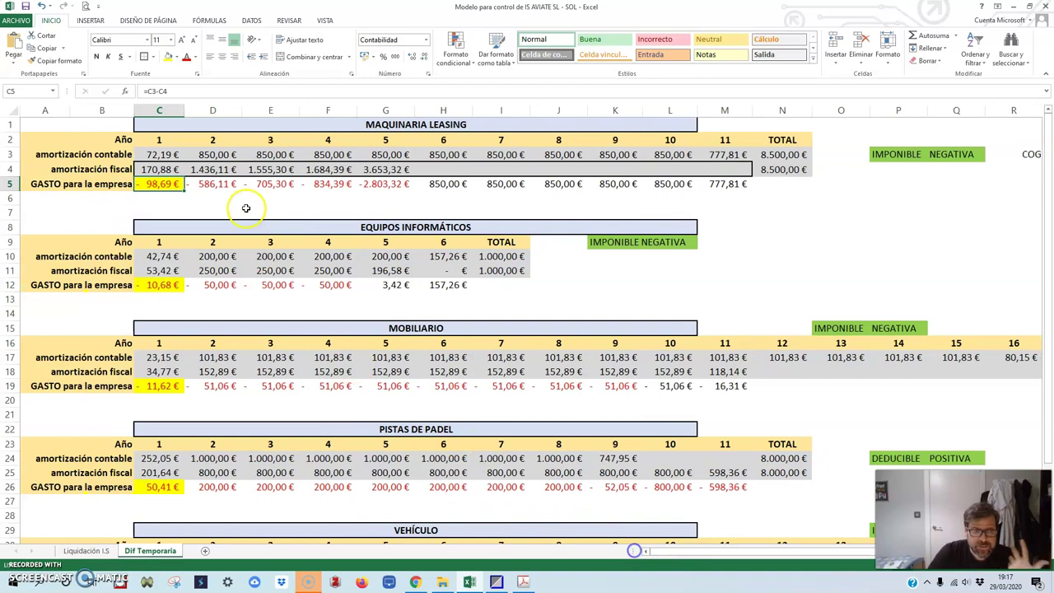
click(161, 155)
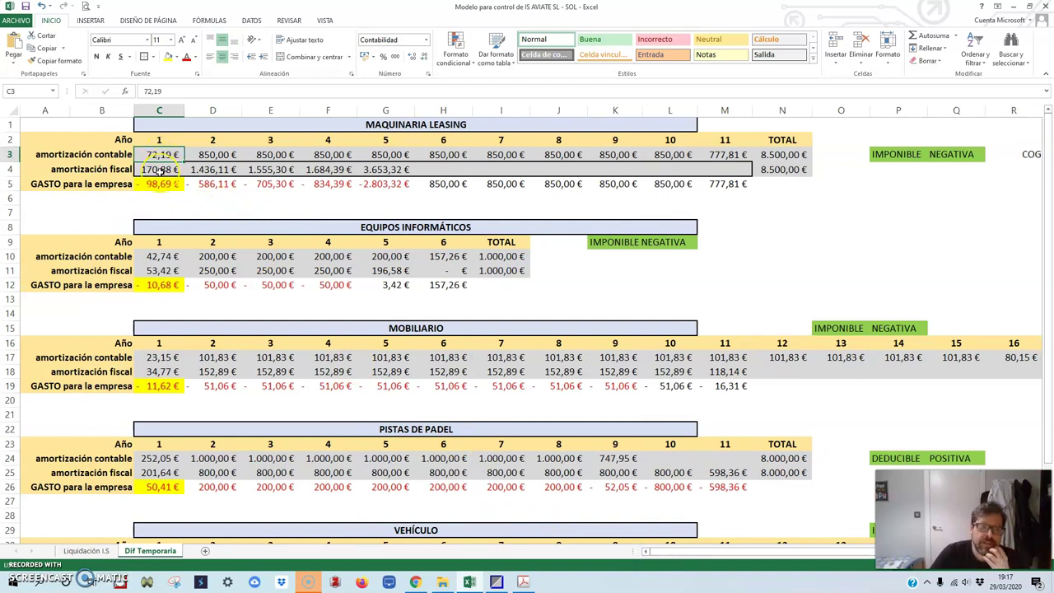
Open the Liquidación I.S sheet and inspect the LIQUIDO A INGRESAR O DEVOLVER formula in G22.
click(89, 550)
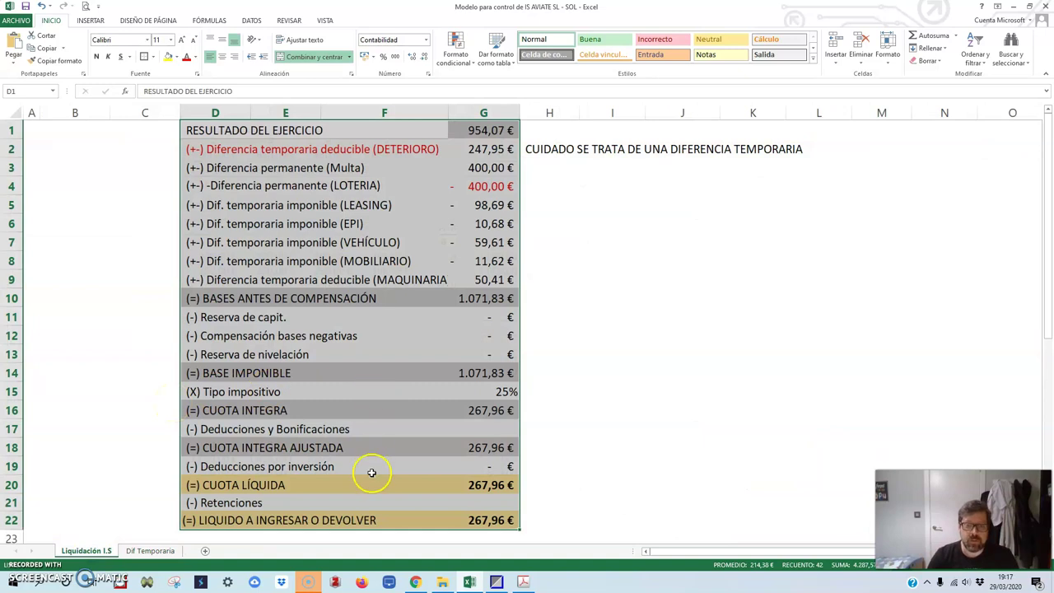
click(391, 341)
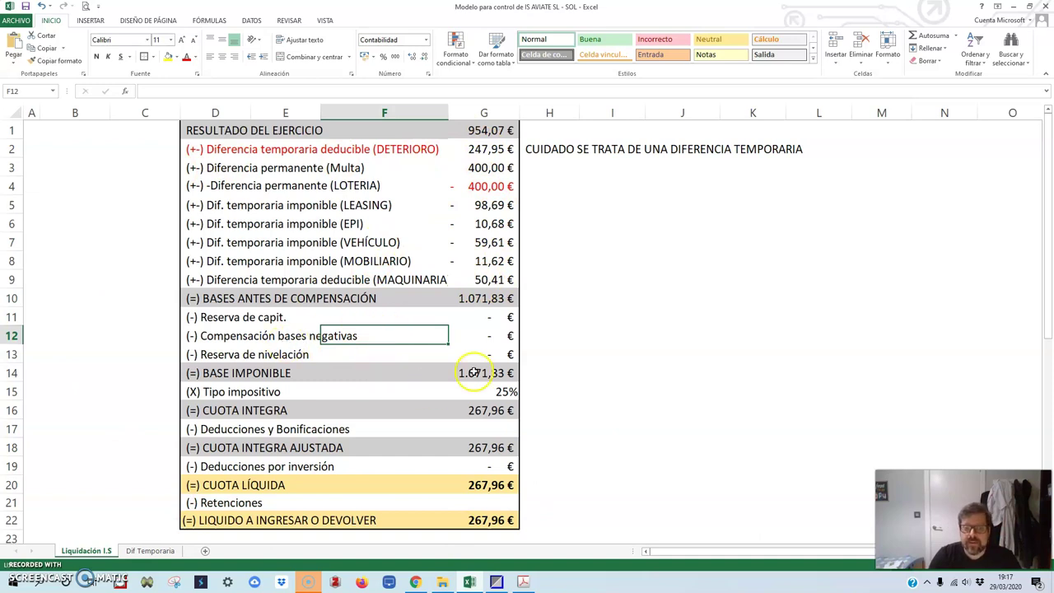
scroll(478, 368, down, 2)
click(489, 407)
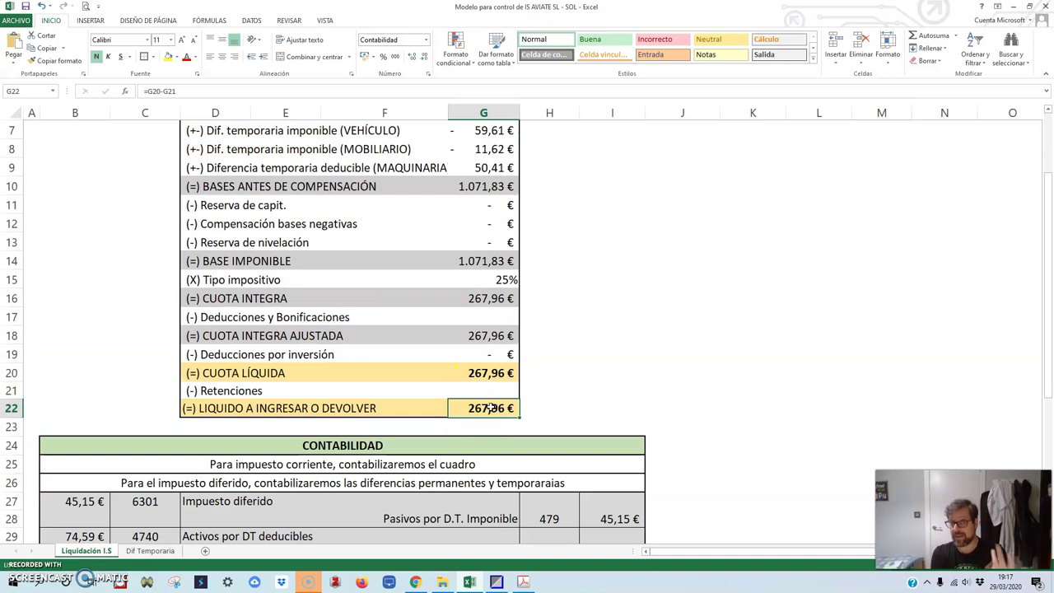
Examine the two deferred tax journal entries in rows 27 to 30 of the CONTABILIDAD table.
scroll(522, 358, down, 4)
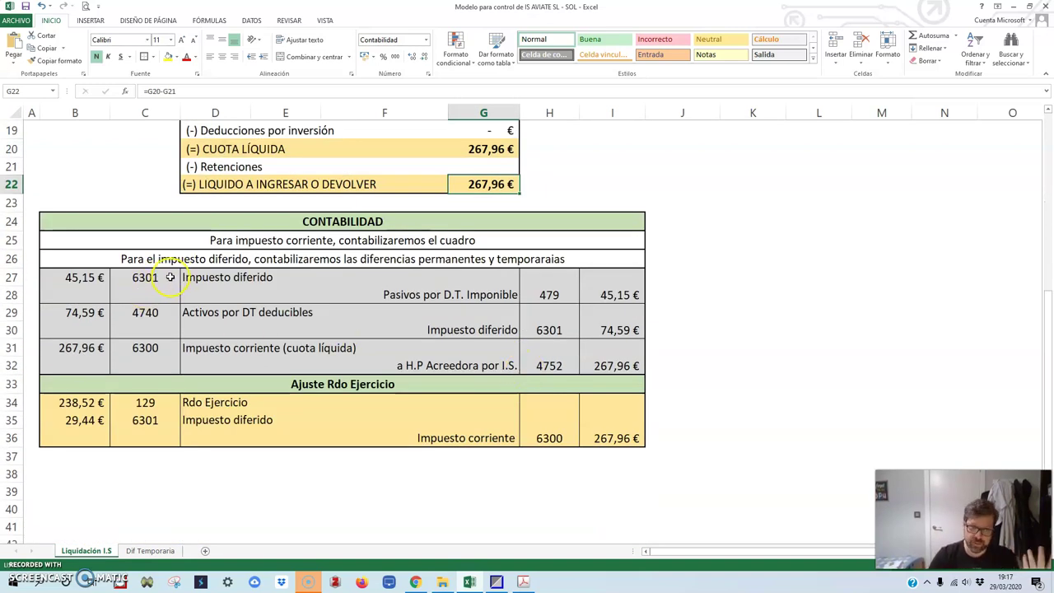
drag(76, 275, 604, 293)
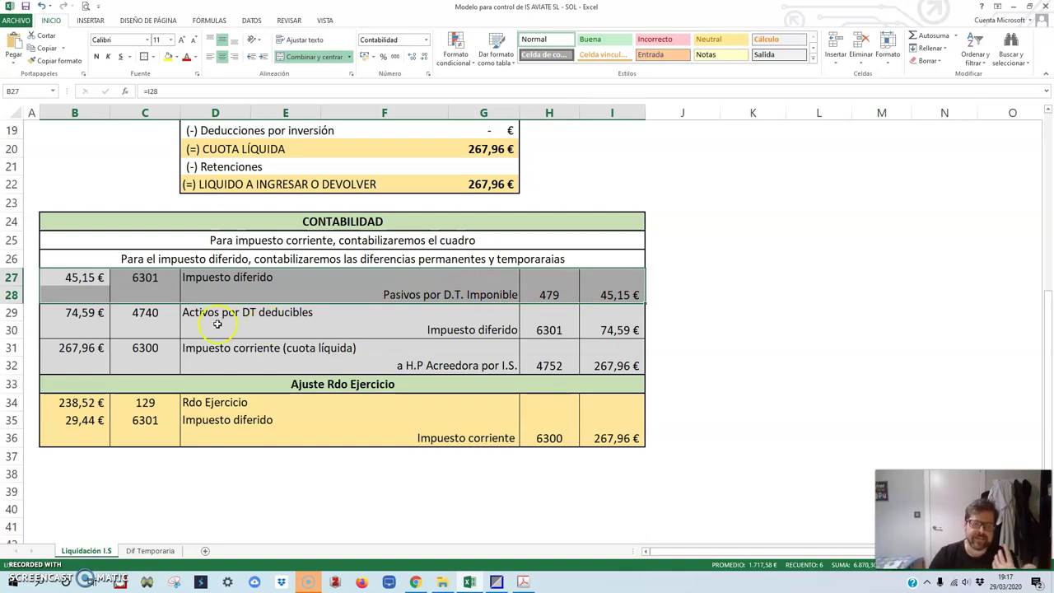
drag(83, 313, 616, 327)
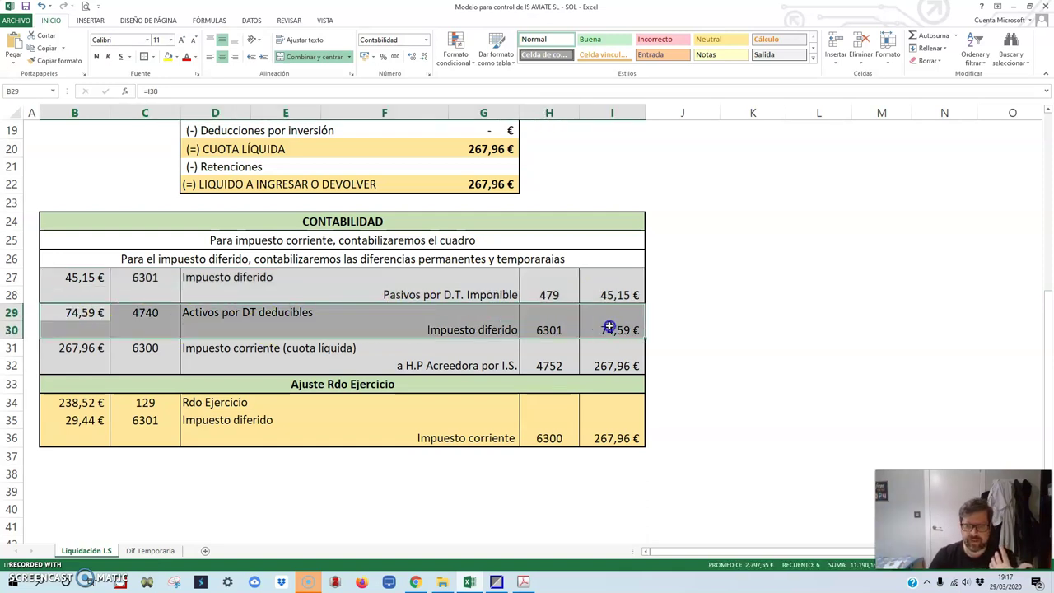
click(267, 317)
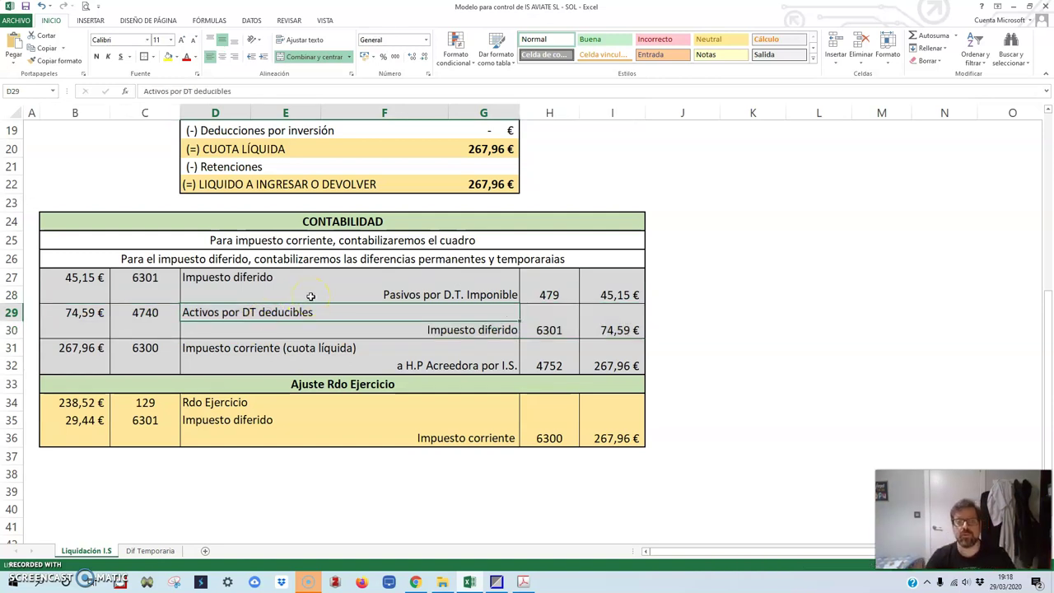
click(245, 277)
click(536, 329)
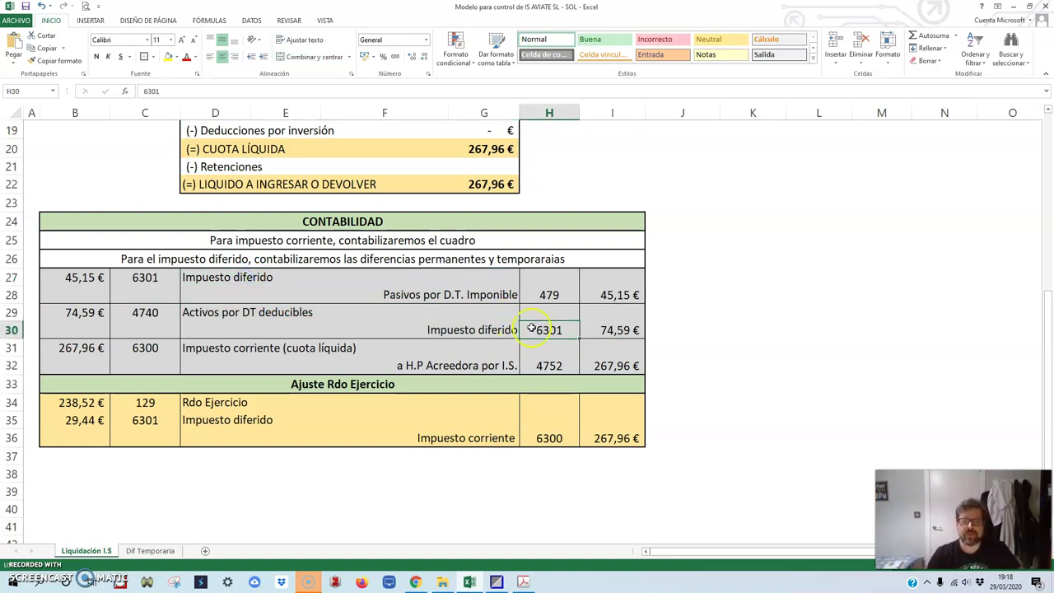
Compare the current tax account 6300 with the deferred tax account 6301 across the entries in rows 27 to 32.
click(144, 348)
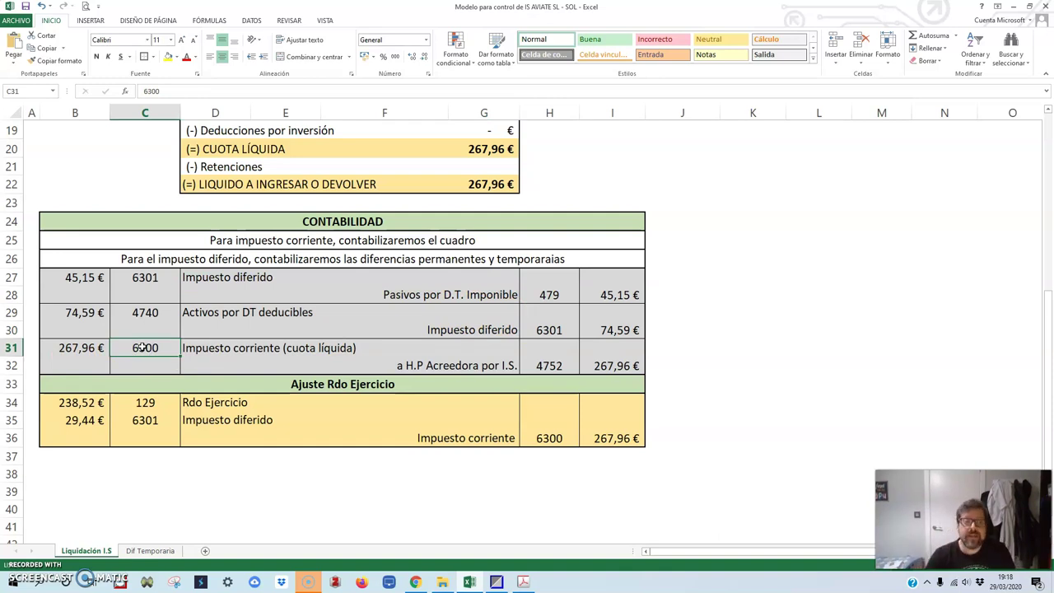
click(153, 277)
click(556, 331)
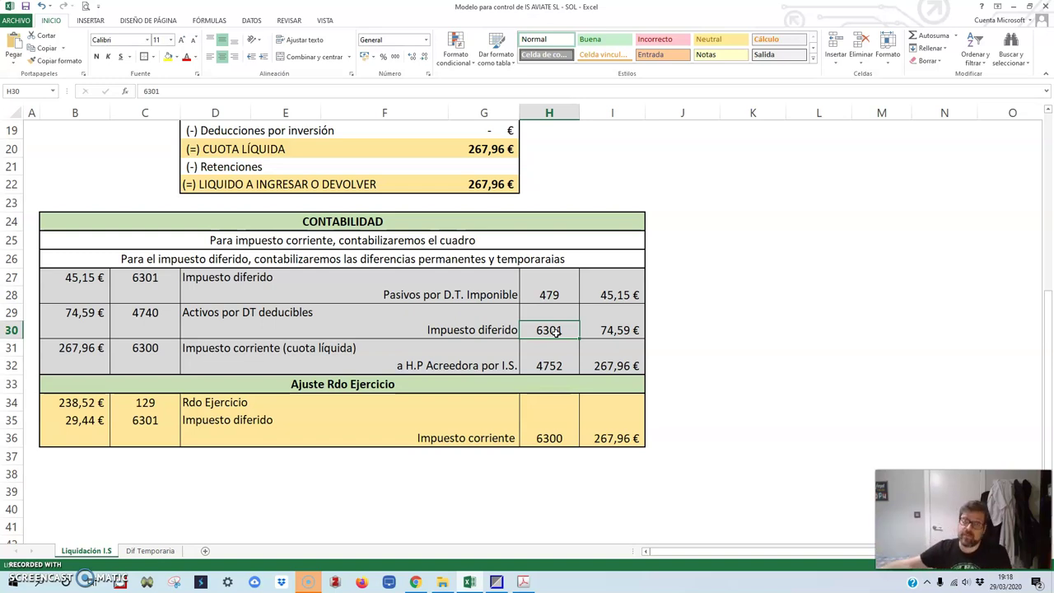
drag(102, 284, 609, 362)
Trace the deferred tax formula in I30 to its deductible temporary differences, MAQUINARIA in G9 and DETERIORO in G2.
click(600, 330)
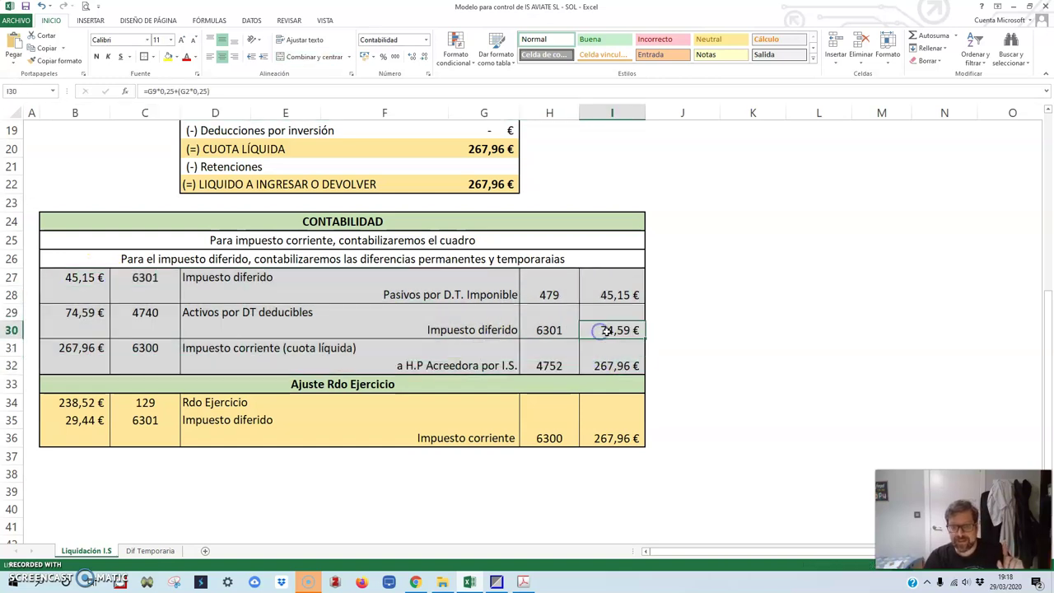
scroll(623, 332, up, 6)
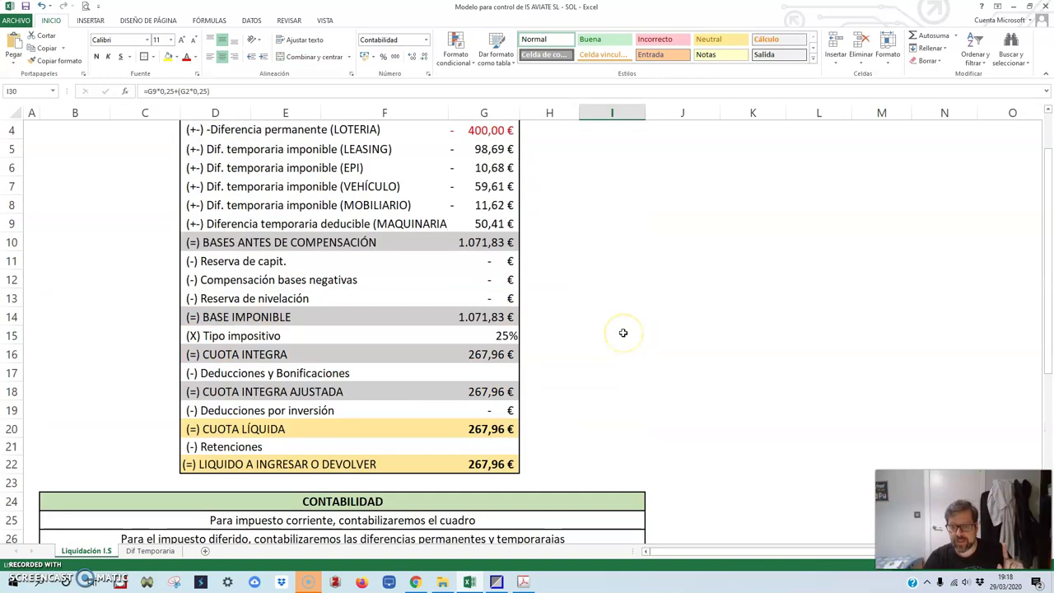
click(494, 278)
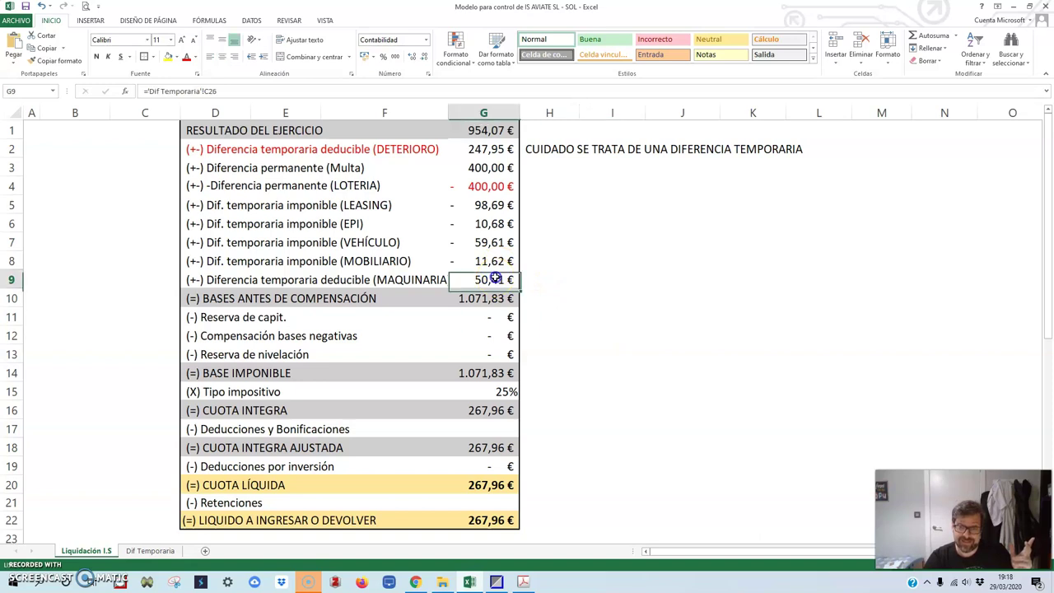
click(485, 149)
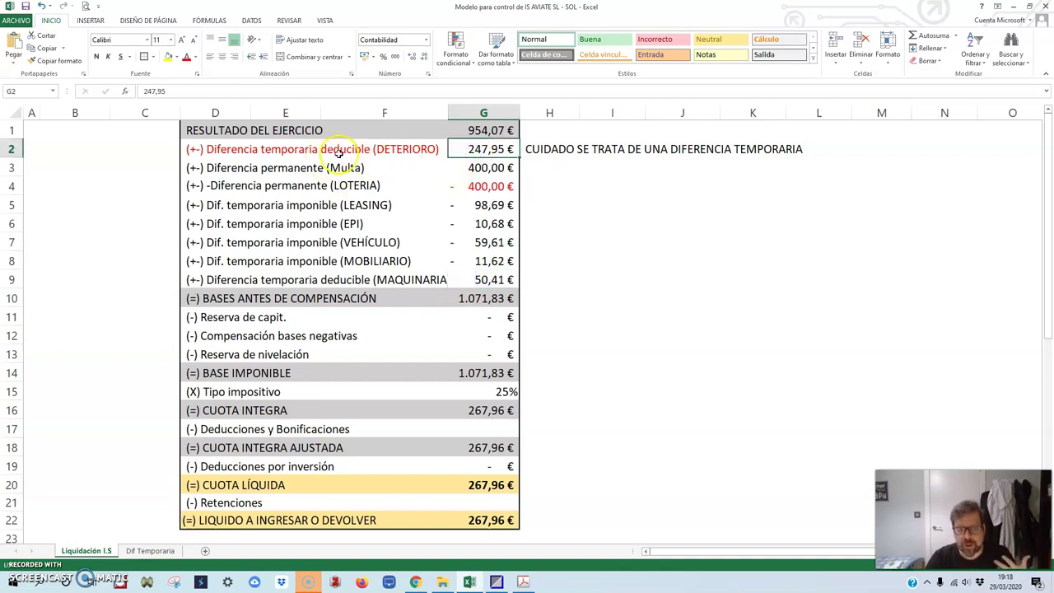
click(491, 280)
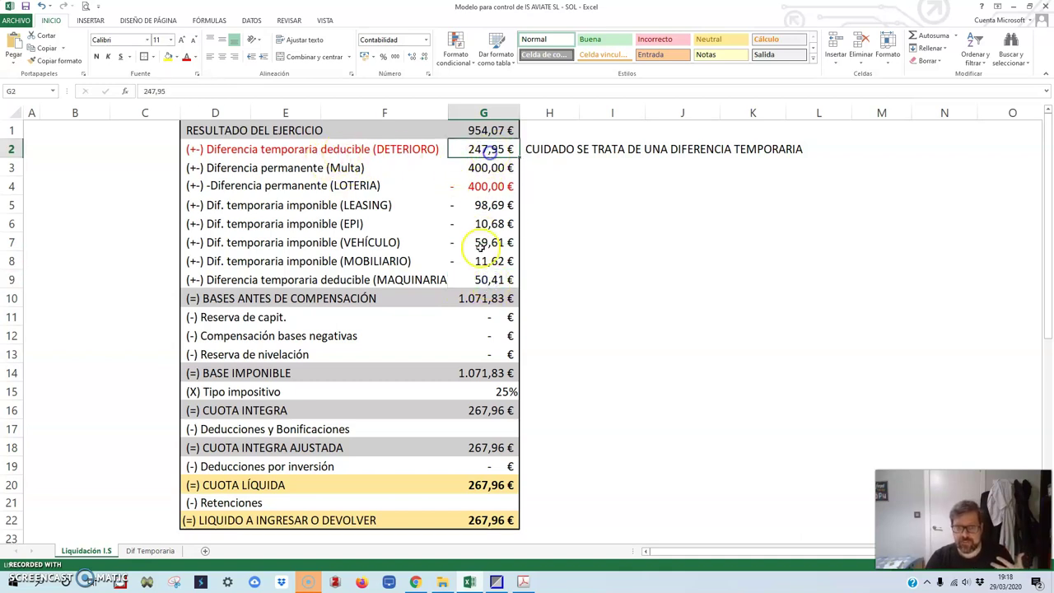
Review the permanent differences in G3:G4 and the temporary differences for impairment, leasing, vehicle, furniture and EPI in column G.
click(486, 152)
mouse_move(485, 173)
mouse_down()
mouse_move(486, 284)
mouse_move(485, 186)
mouse_up()
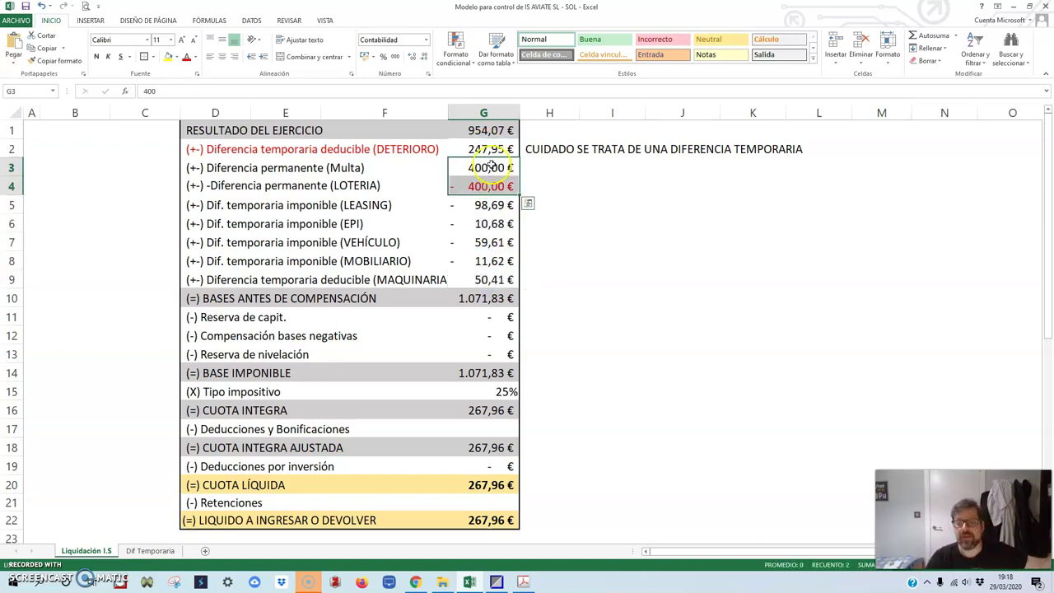
click(489, 150)
click(485, 205)
click(486, 242)
click(482, 261)
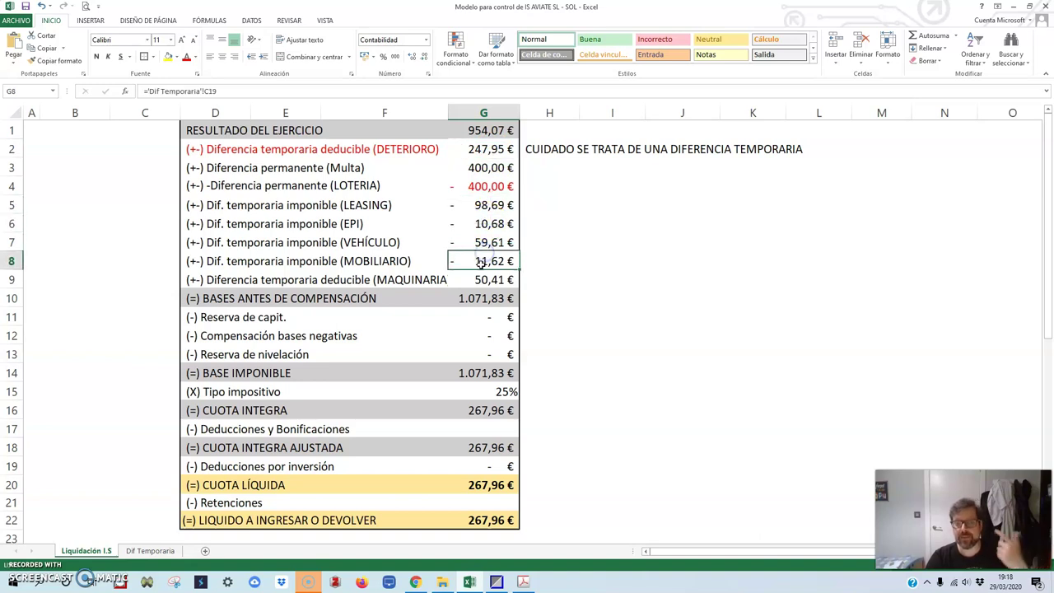
click(494, 223)
Check the tax rate in G15, the amount payable in G22 and the deferred tax formulas in I28 and I30.
scroll(510, 239, down, 6)
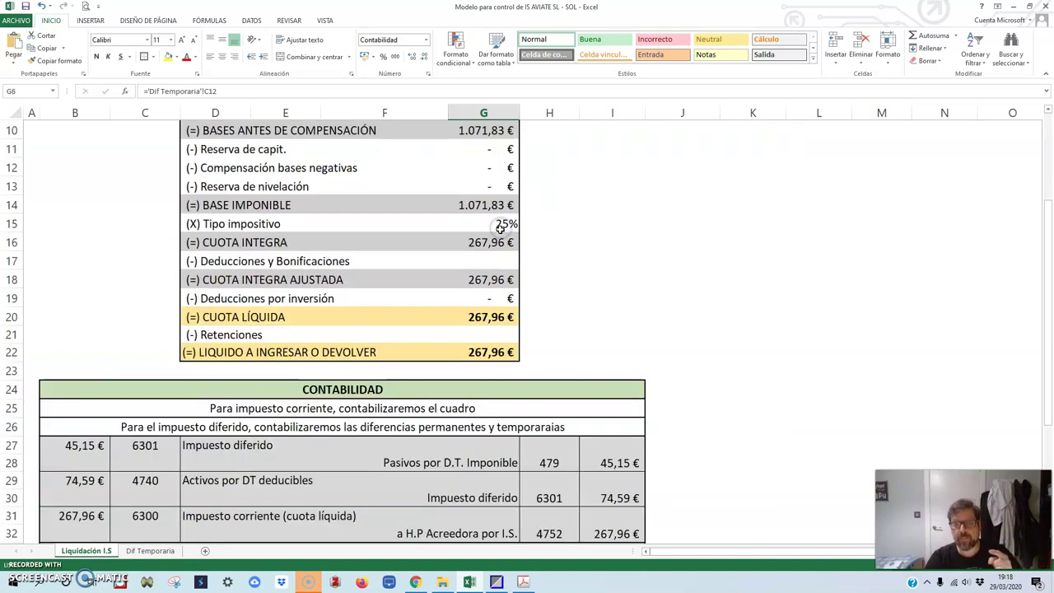
scroll(527, 239, up, 1)
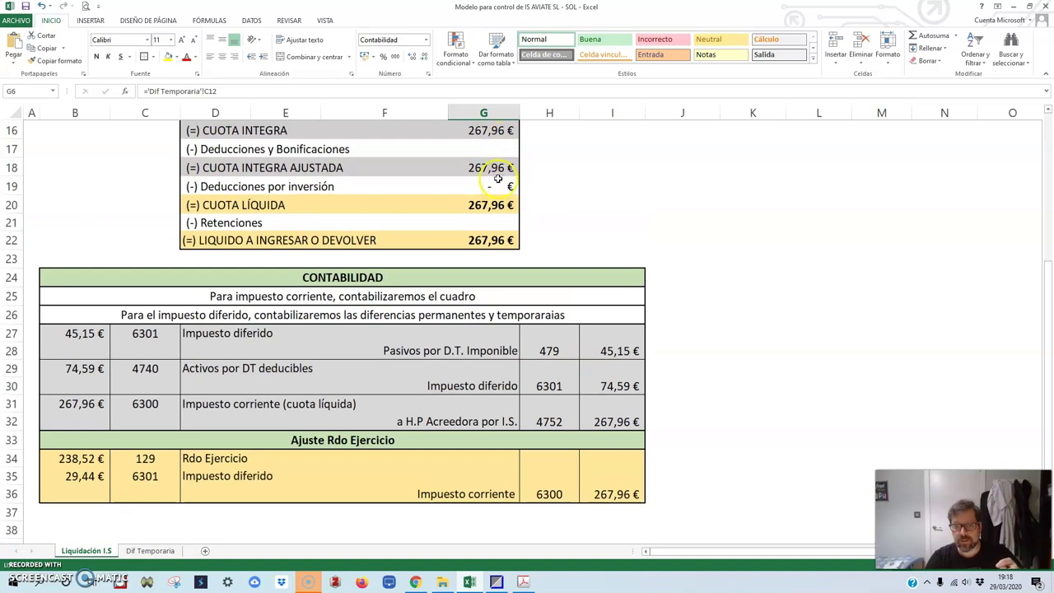
scroll(497, 178, up, 1)
click(502, 169)
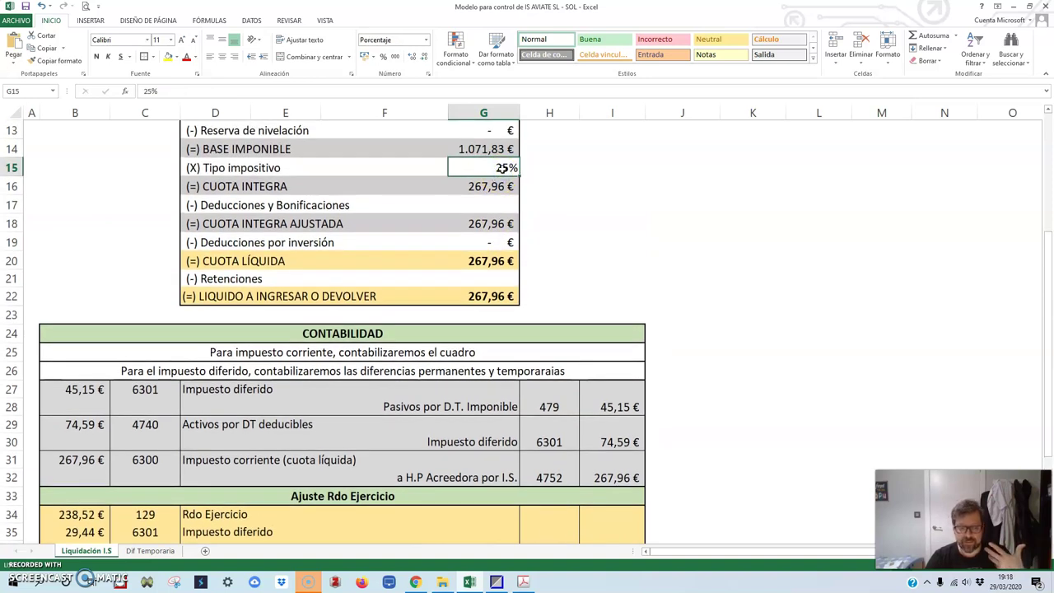
click(486, 296)
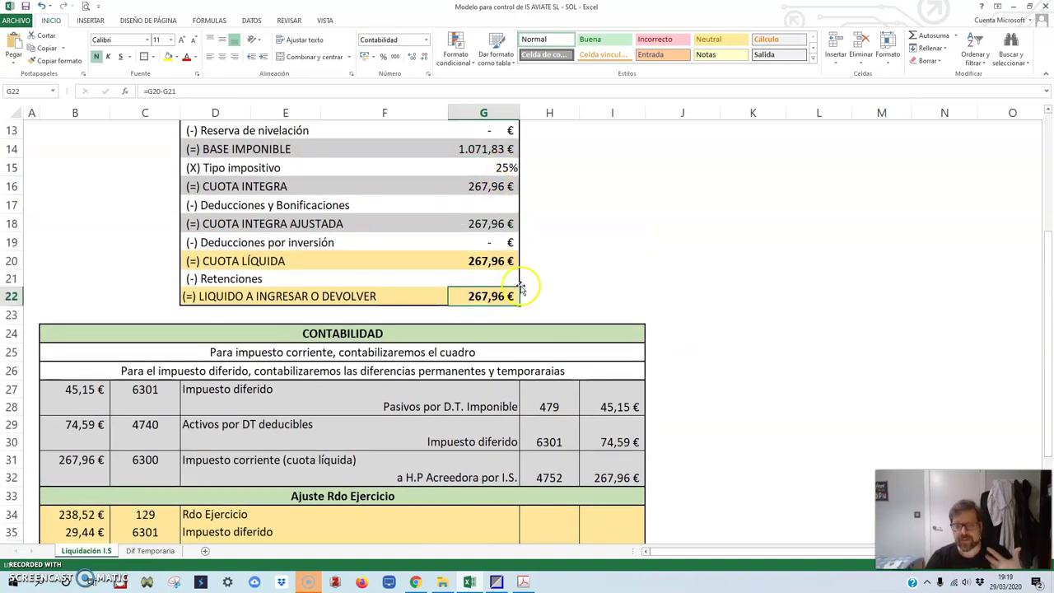
click(613, 406)
click(613, 441)
scroll(600, 362, up, 4)
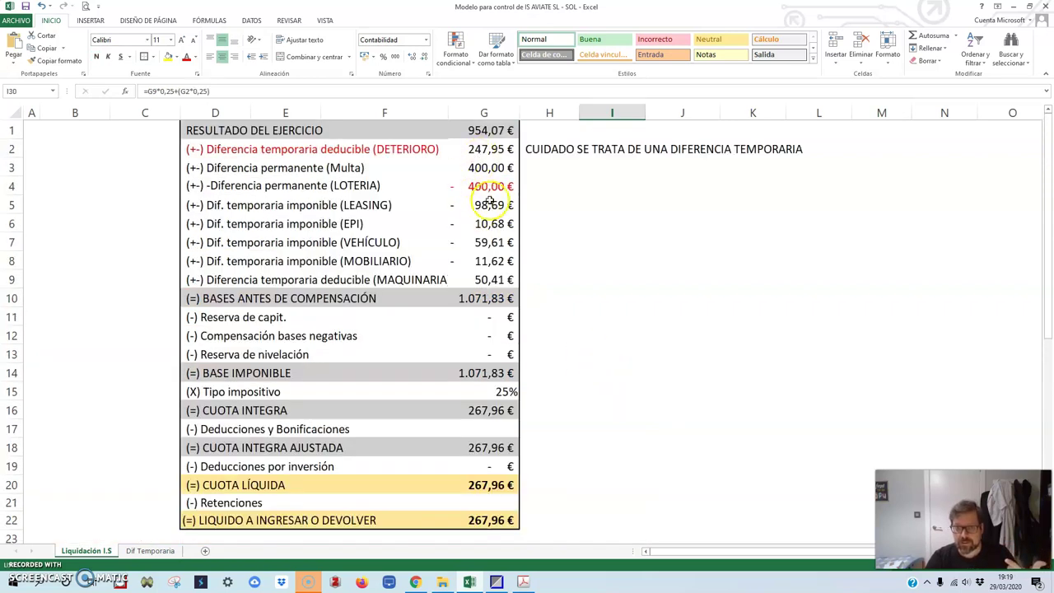
Check the current tax entry in rows 31:32, including account 4752 in H32, against the amount payable in G22.
drag(490, 201, 494, 261)
scroll(613, 205, down, 7)
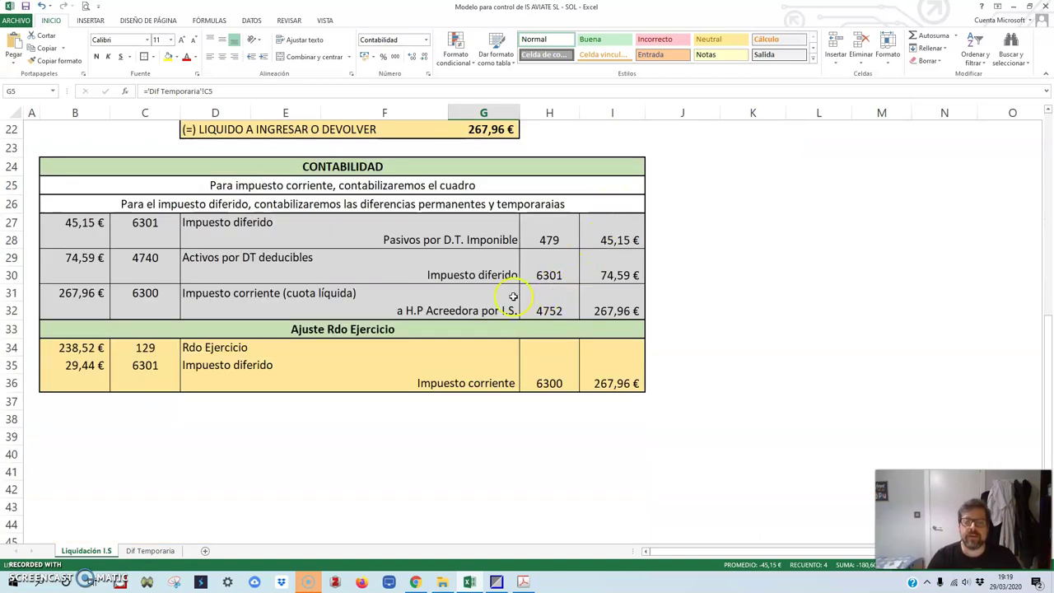
drag(64, 292, 533, 328)
scroll(533, 327, up, 2)
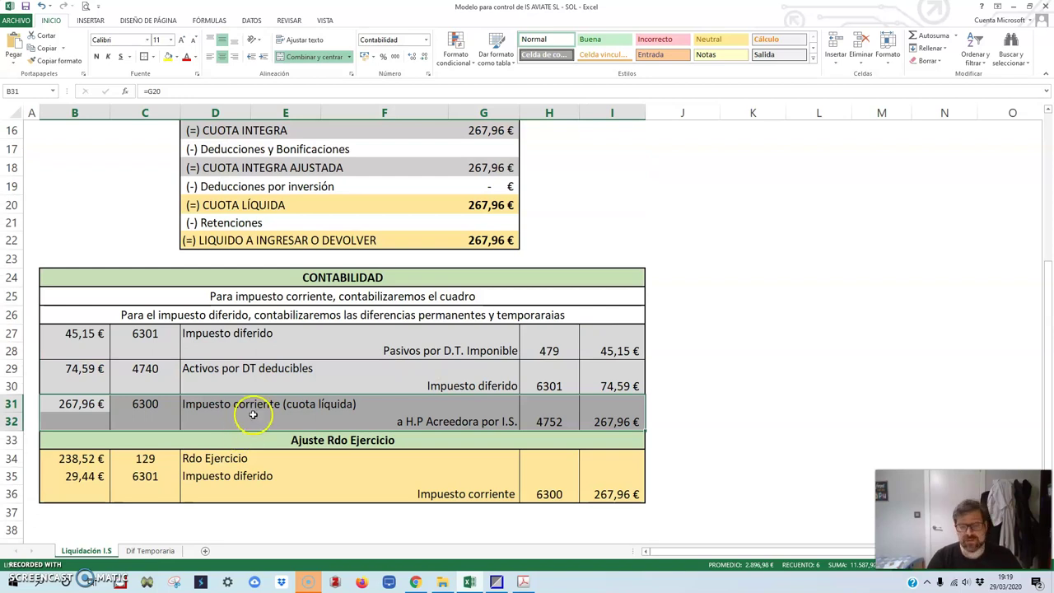
click(496, 239)
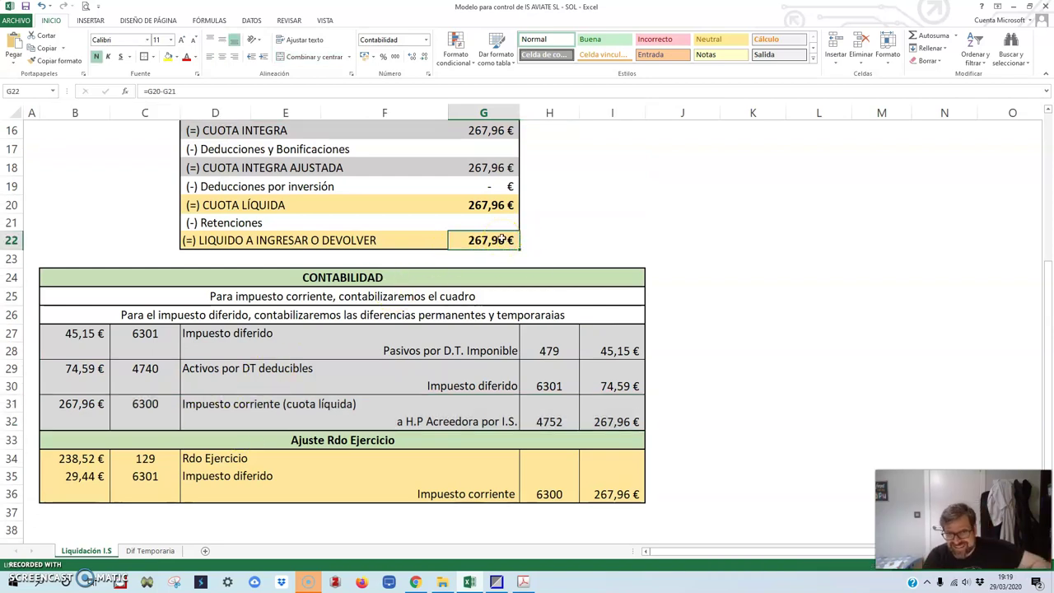
click(502, 238)
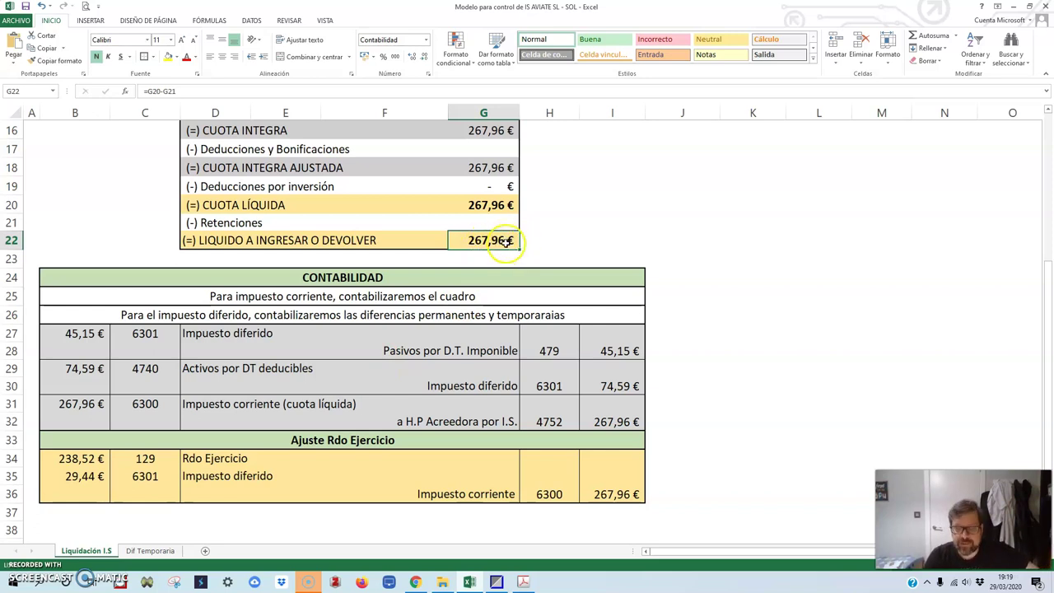
click(441, 421)
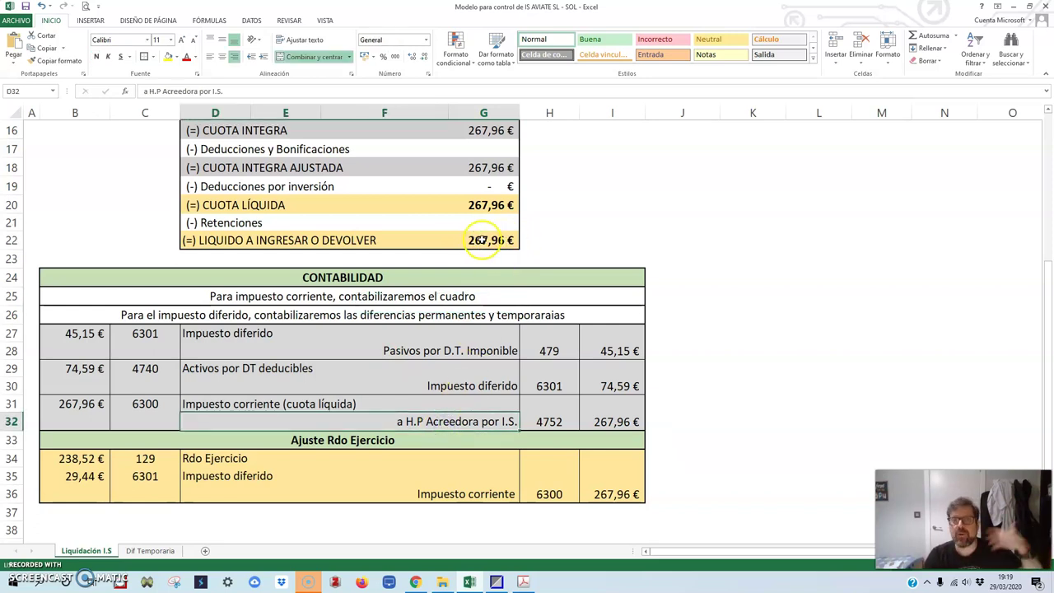
click(540, 422)
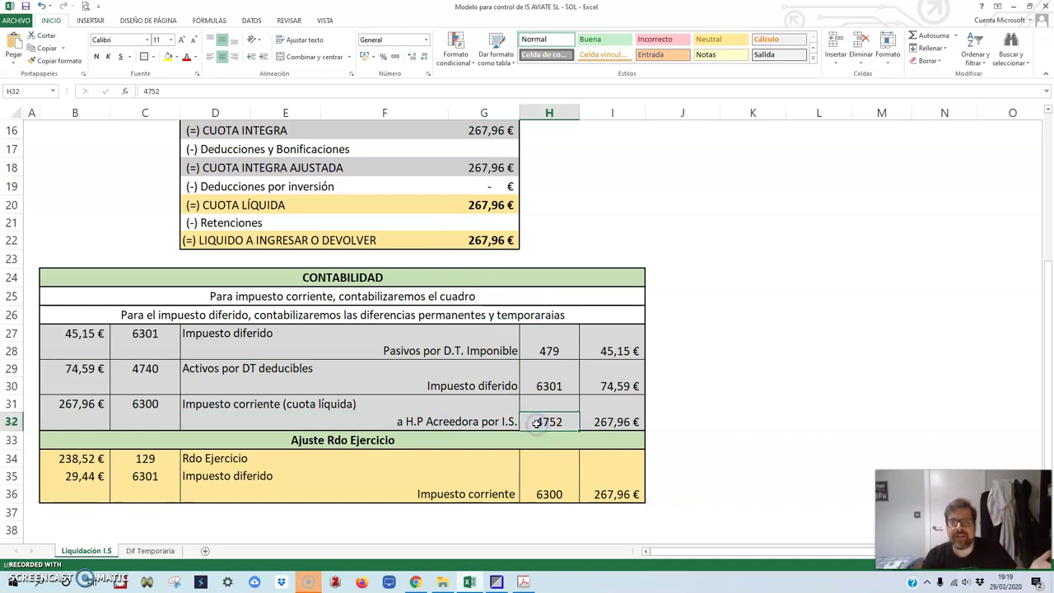
drag(113, 354, 590, 420)
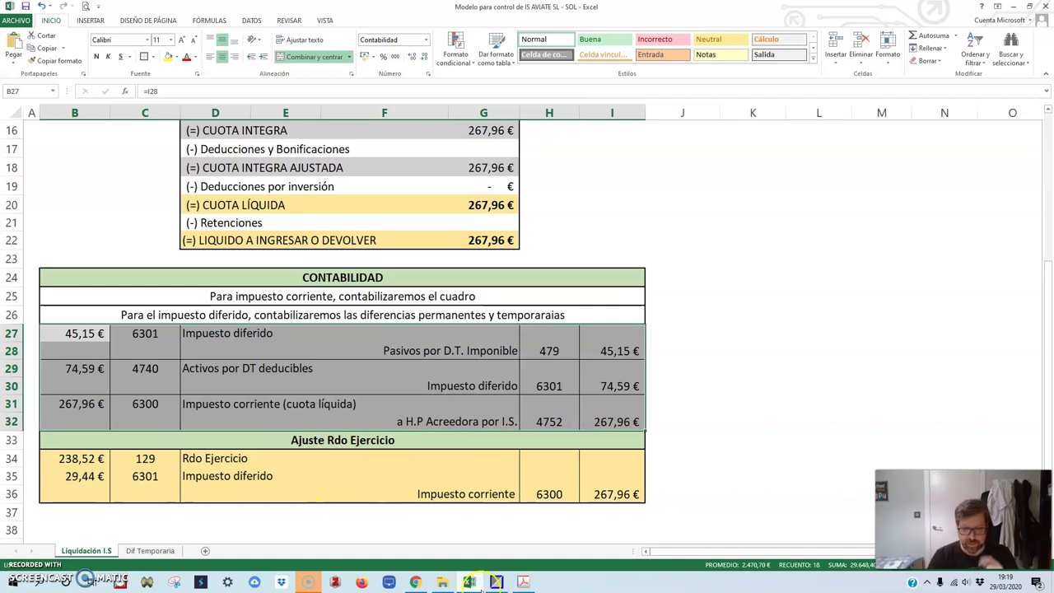
Switch to Gestión MGD and locate account 1290000 RESULTADO DEL EJERCICIO in the Diario's income and expense regularisation entry.
click(496, 582)
click(512, 141)
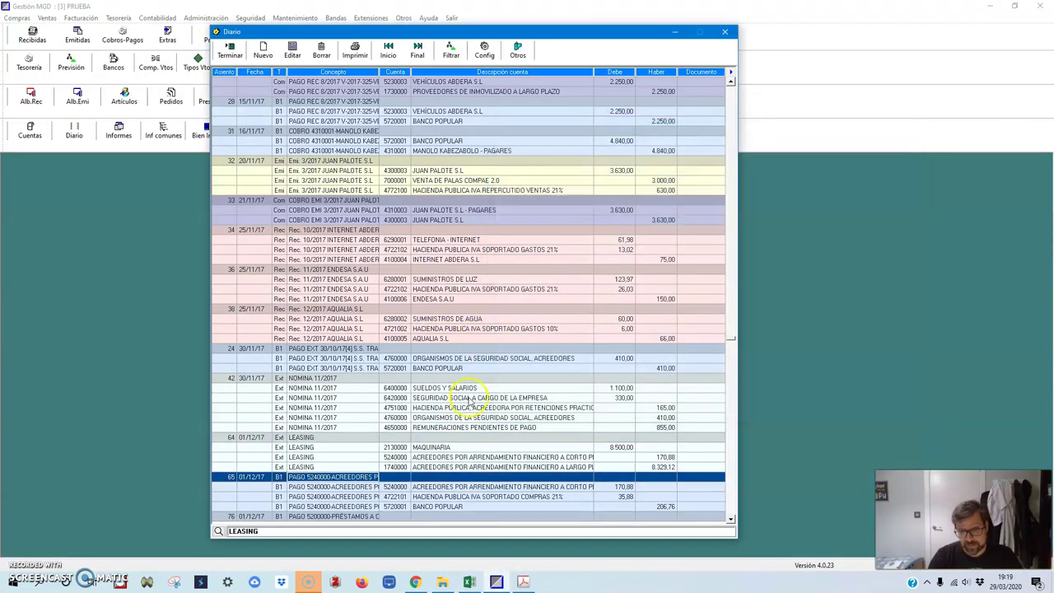
click(729, 514)
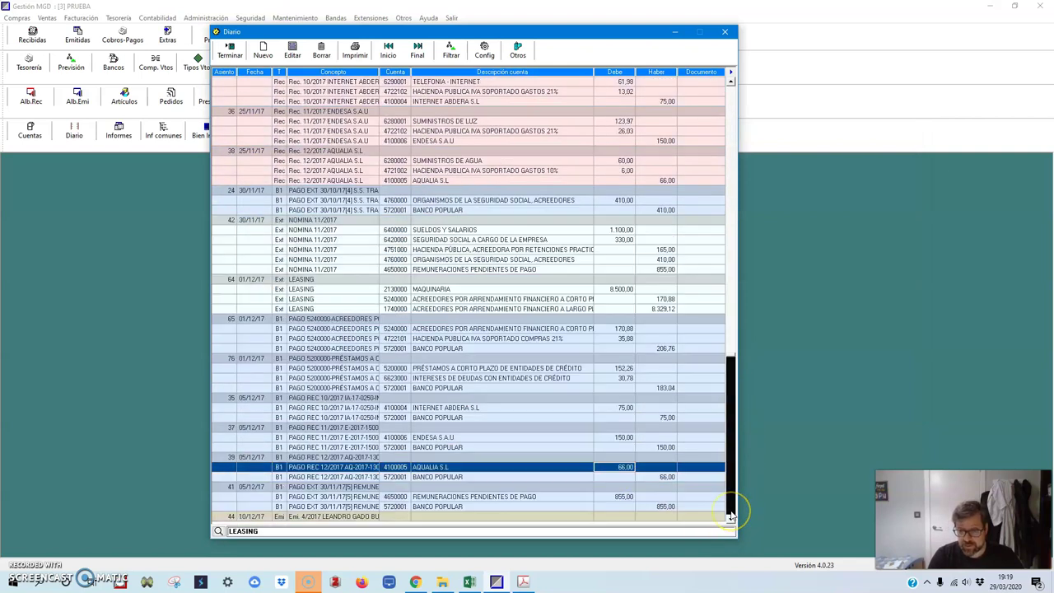
scroll(452, 273, up, 15)
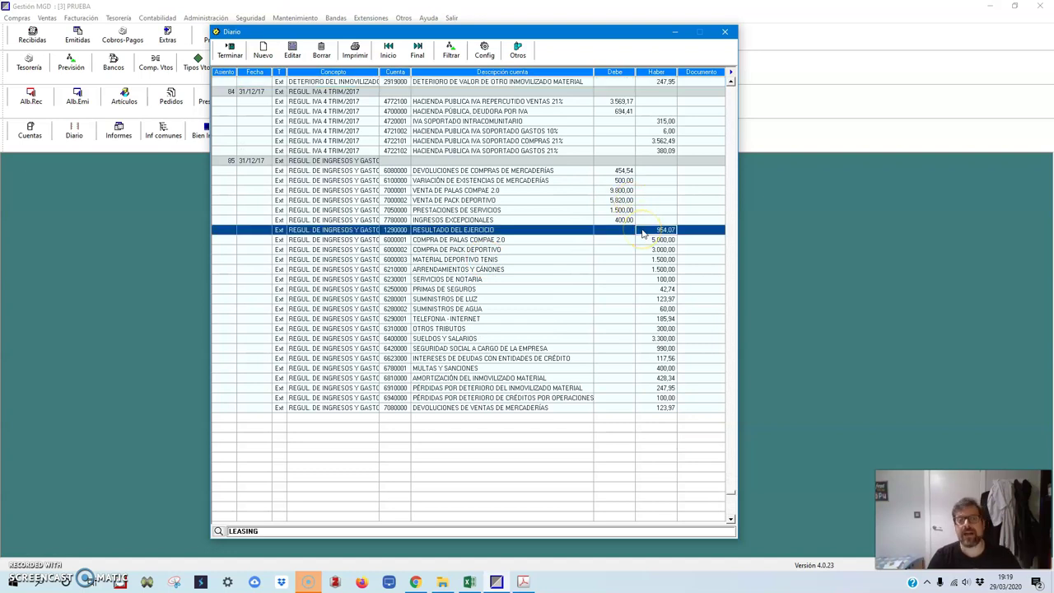
click(674, 237)
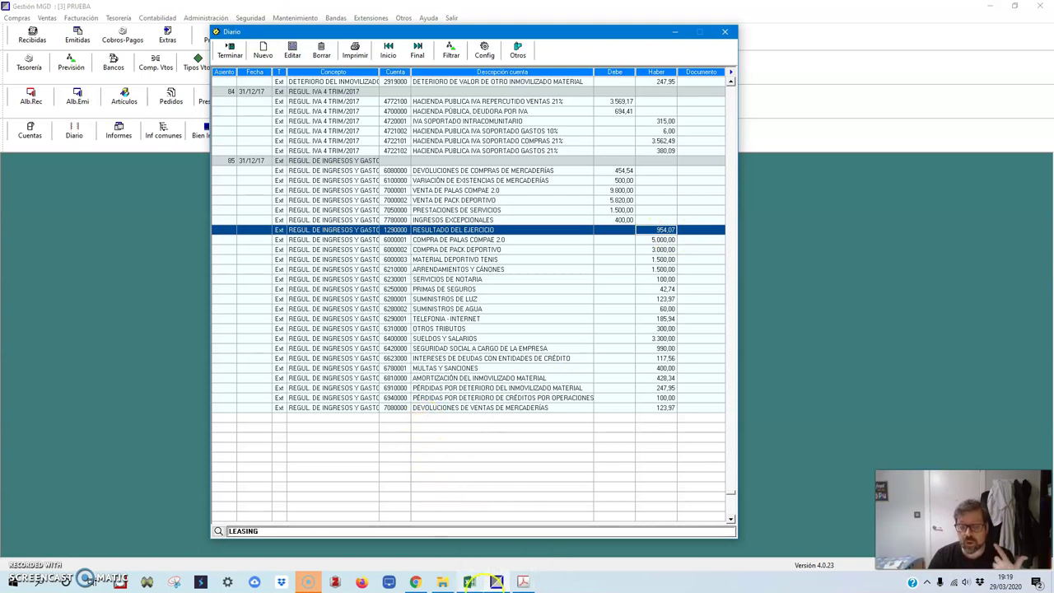
Return to the Excel workbook and examine the result adjustment entry in rows 34:36 and account 6301 in C27 and H30.
mouse_move(467, 582)
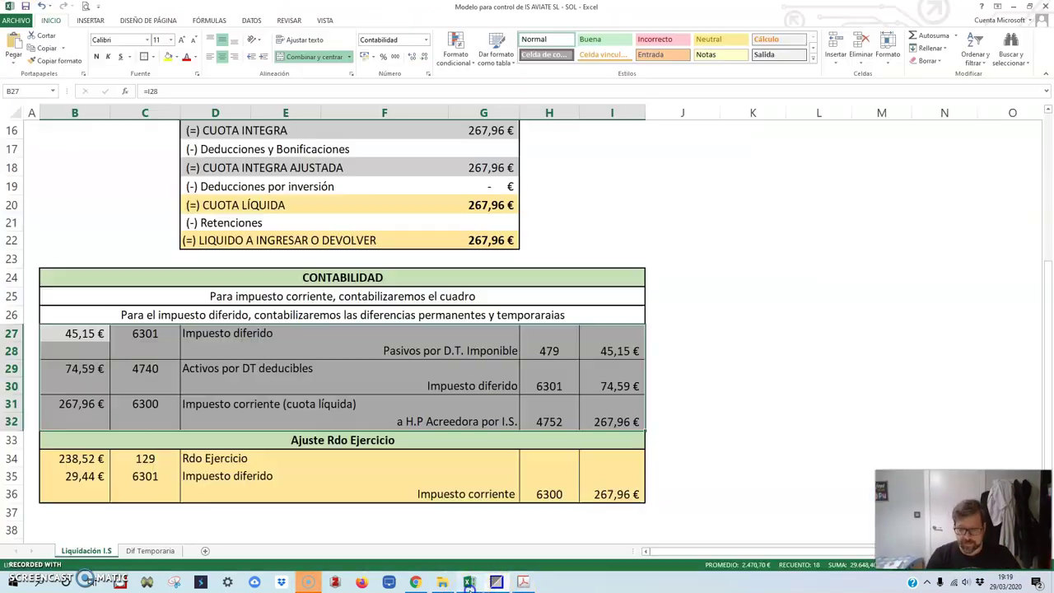
click(468, 581)
click(103, 452)
drag(59, 458, 576, 494)
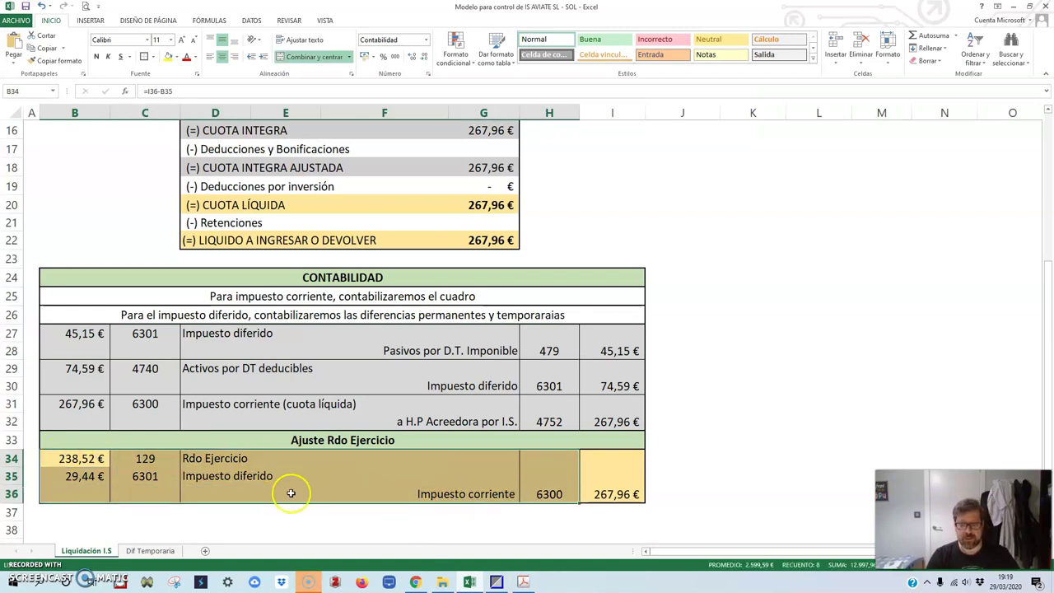
click(145, 335)
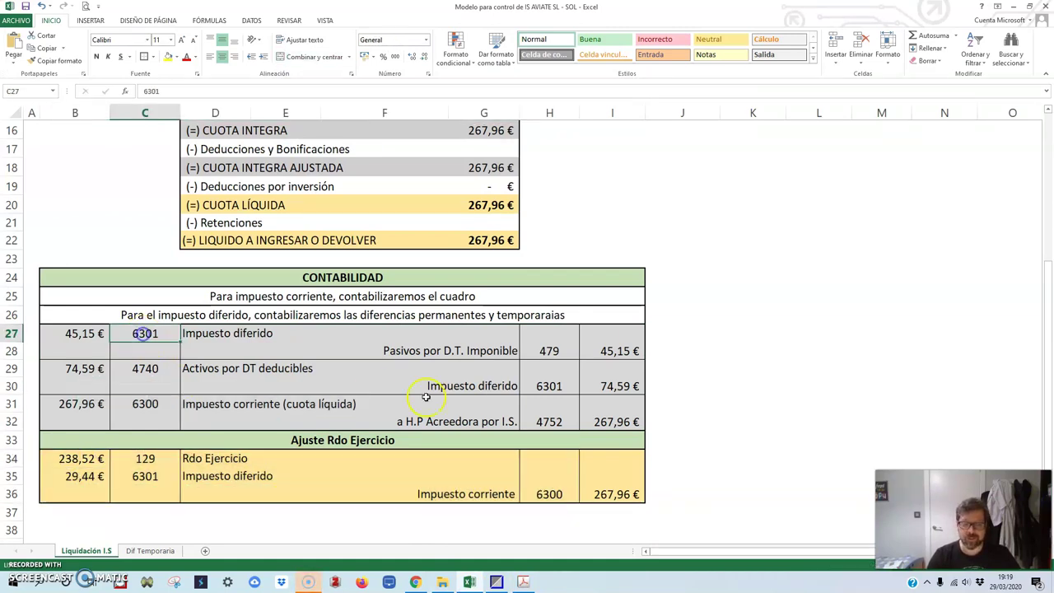
click(549, 387)
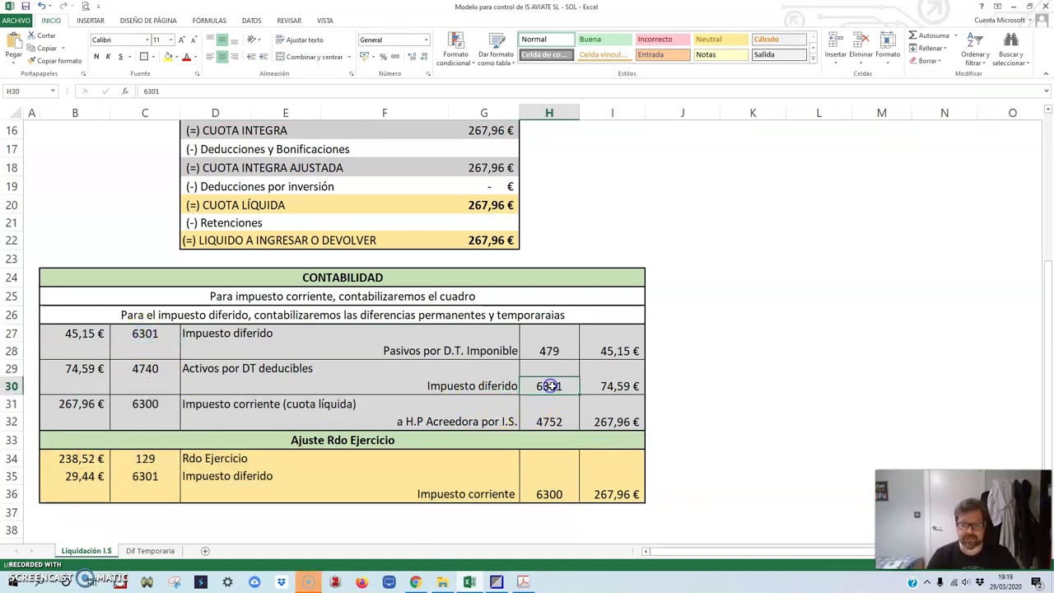
click(145, 333)
click(548, 393)
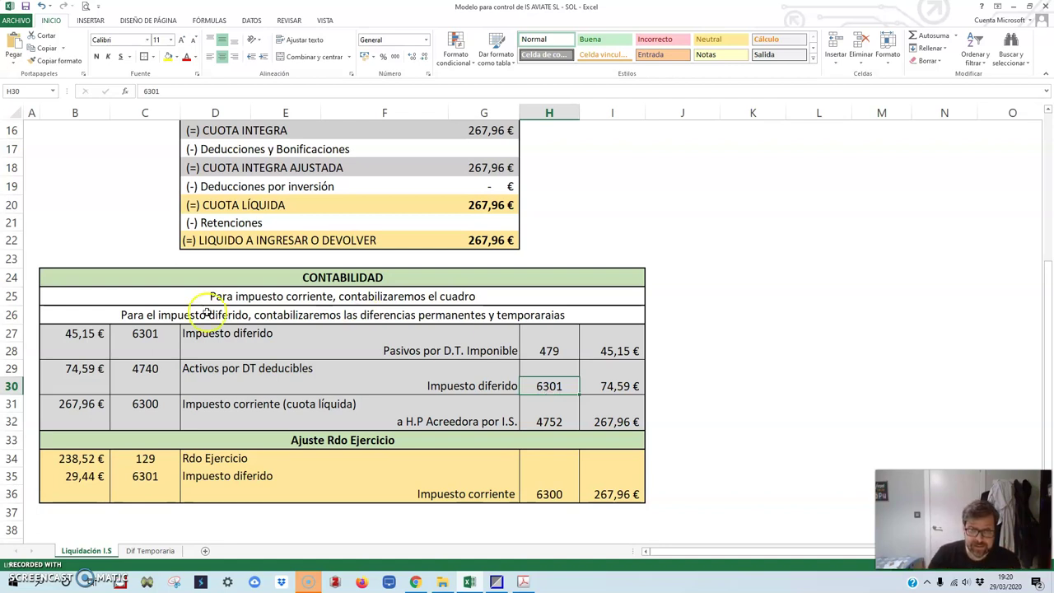
Compare the debit accounts in C27, C29 and C31 with the credit accounts in H28 and H30.
click(145, 333)
click(146, 368)
click(146, 403)
drag(591, 351, 609, 382)
click(548, 385)
click(549, 353)
click(546, 399)
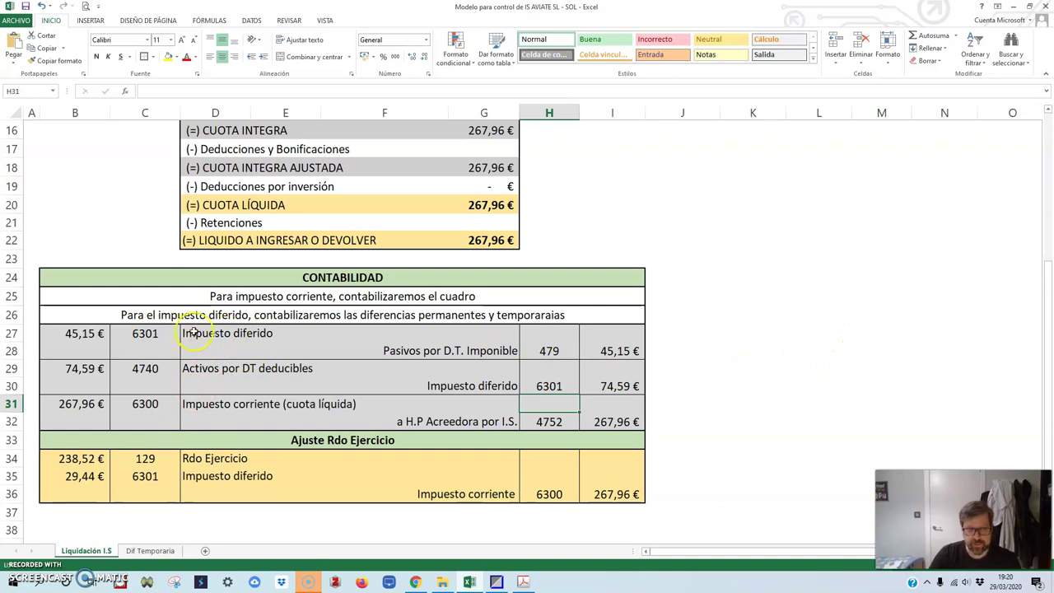
Trace the deferred tax adjustment for account 6301 in B35 to the amounts in B27 and I30.
click(94, 333)
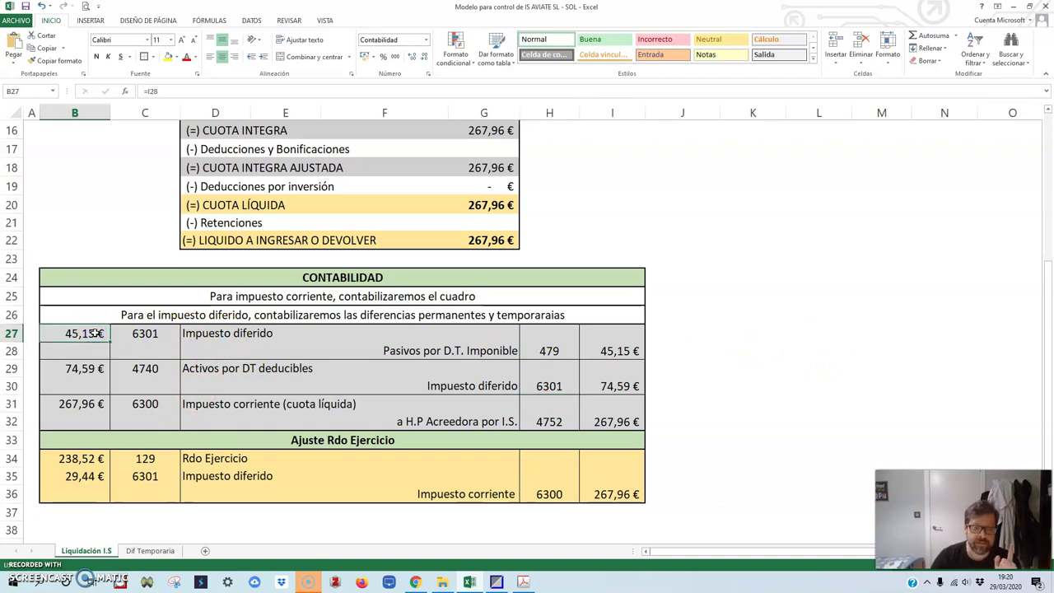
click(618, 385)
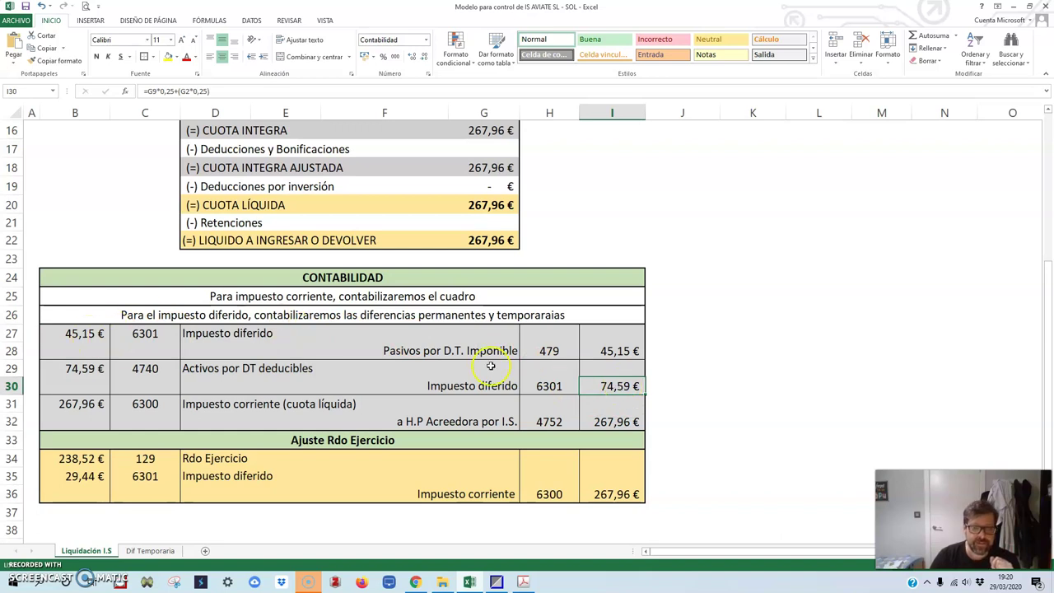
click(156, 476)
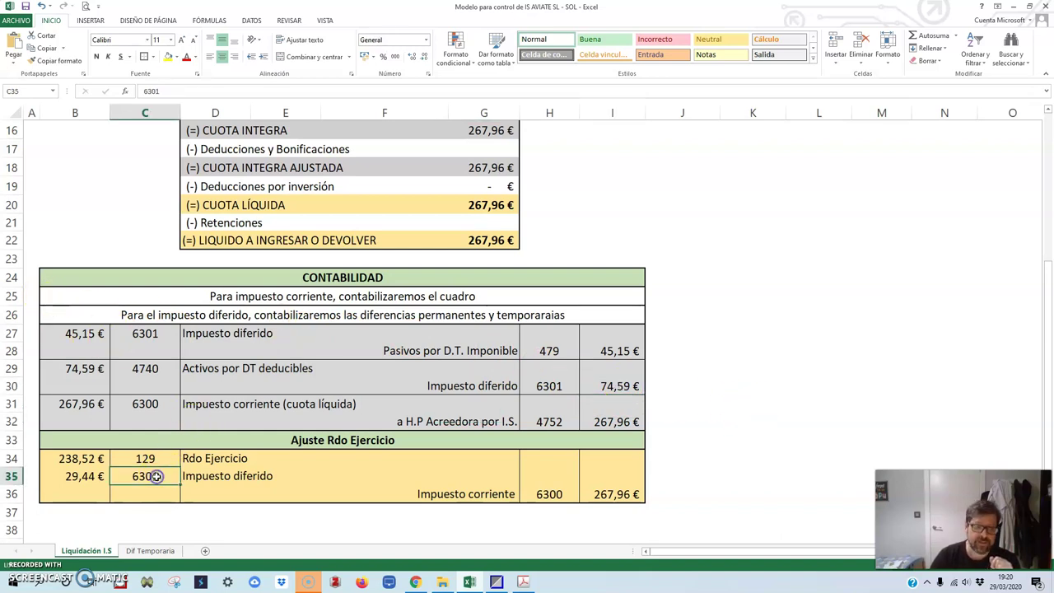
click(76, 481)
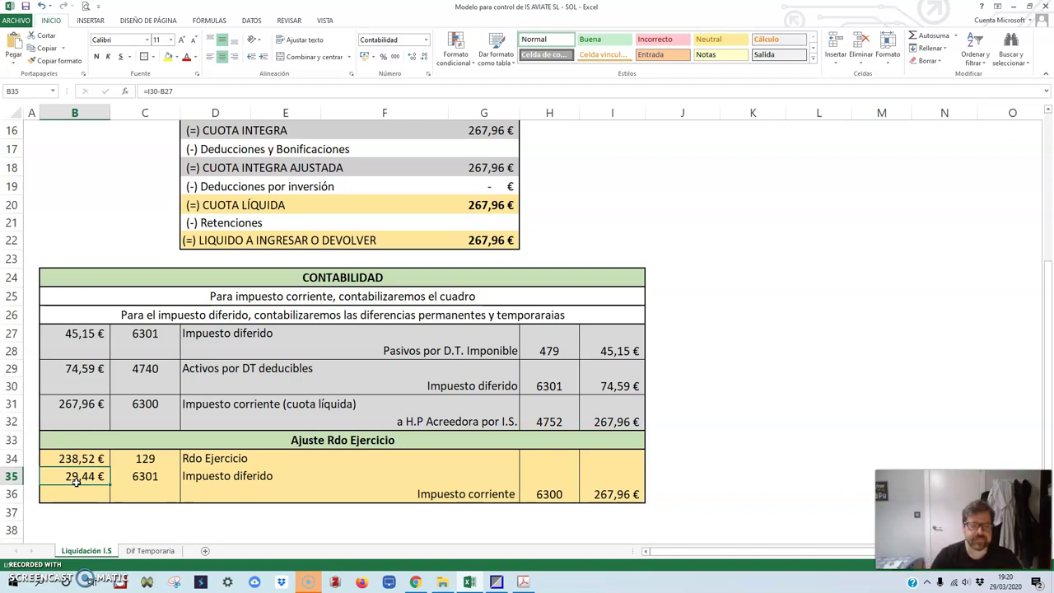
Examine how the adjustment entry closes current tax 6300 and deferred tax 6301 against Rdo Ejercicio 129.
click(135, 402)
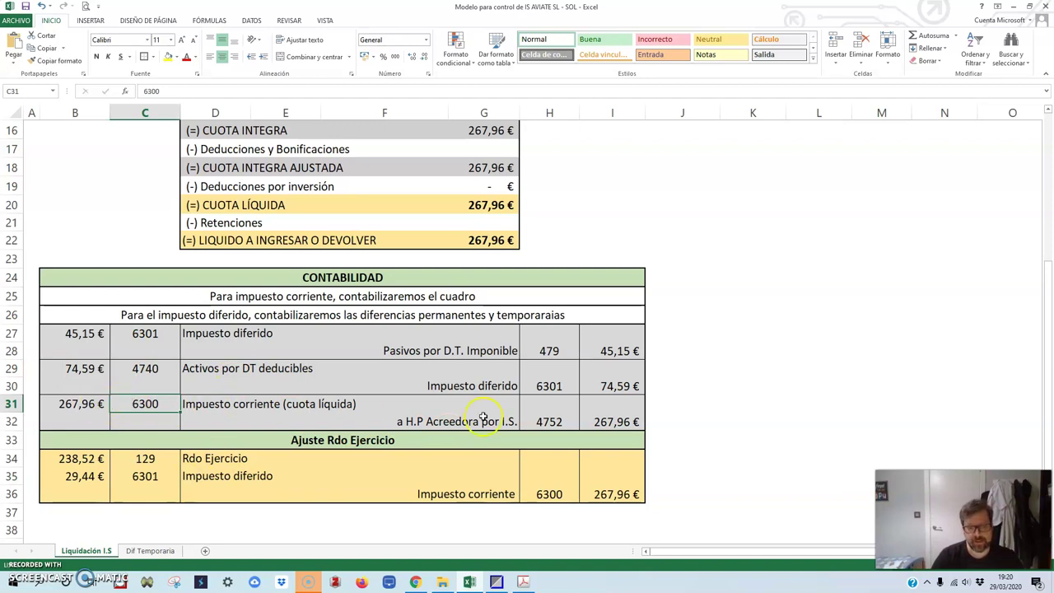
click(614, 489)
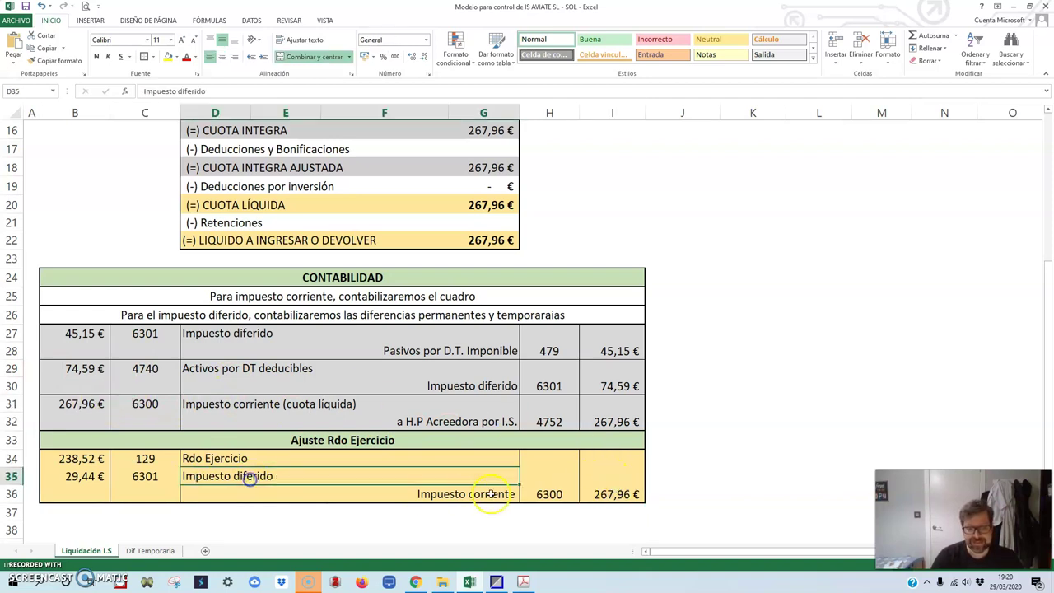
click(148, 476)
click(595, 494)
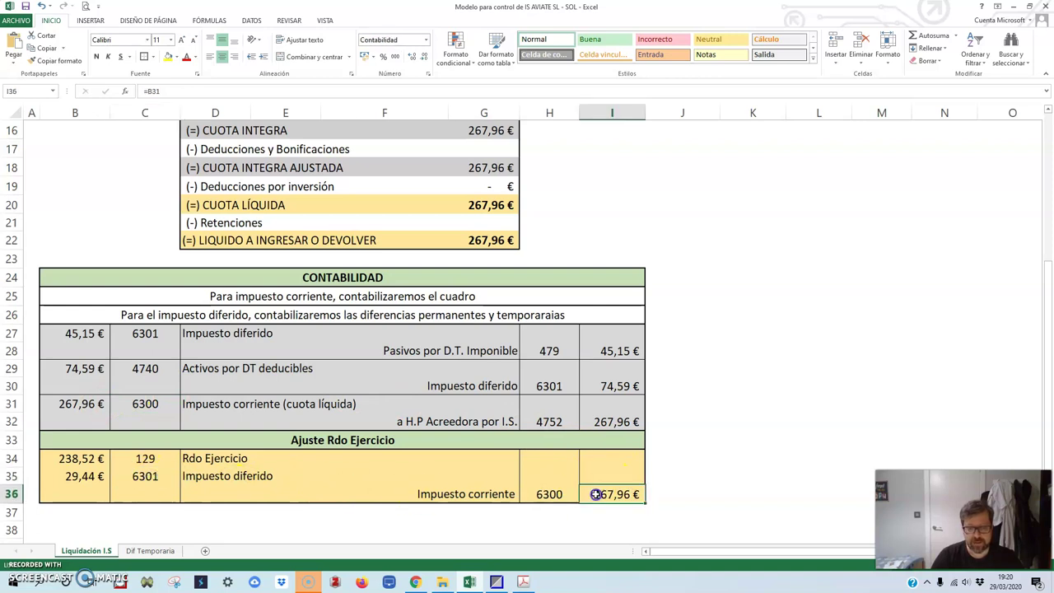
click(216, 477)
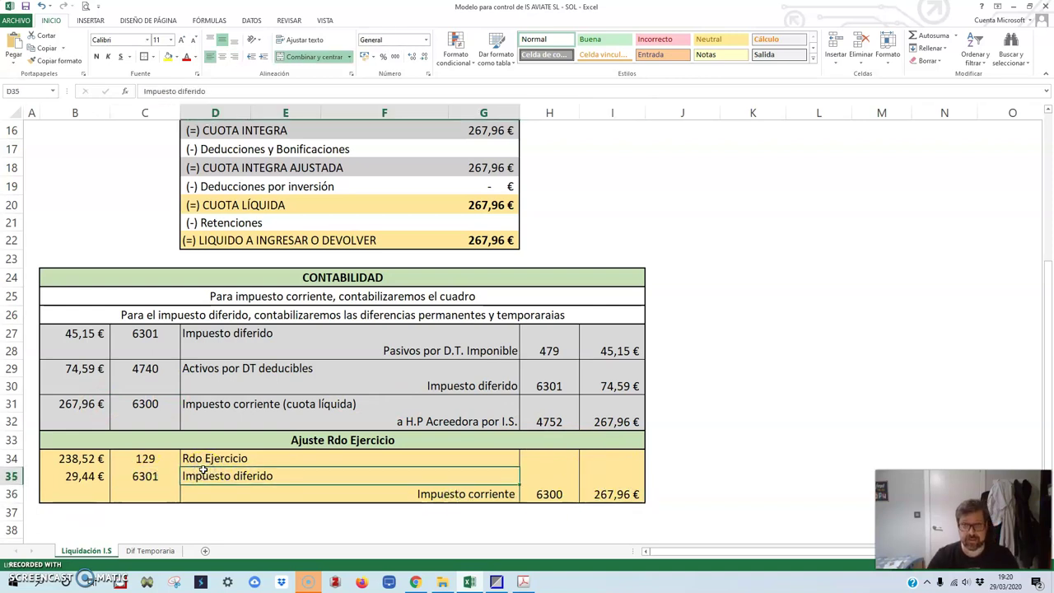
drag(81, 465, 629, 496)
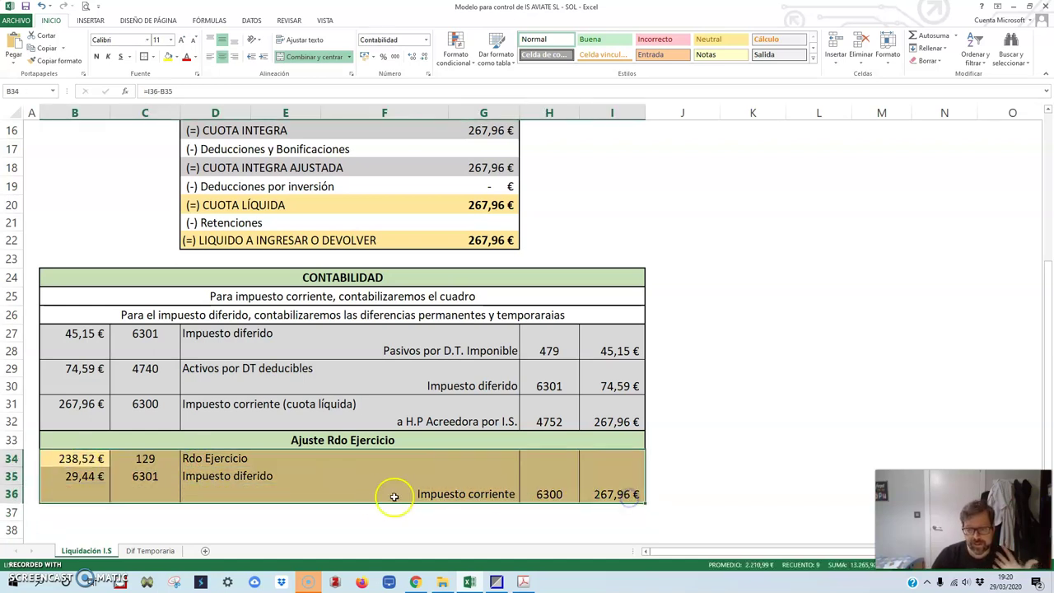
drag(107, 463, 234, 461)
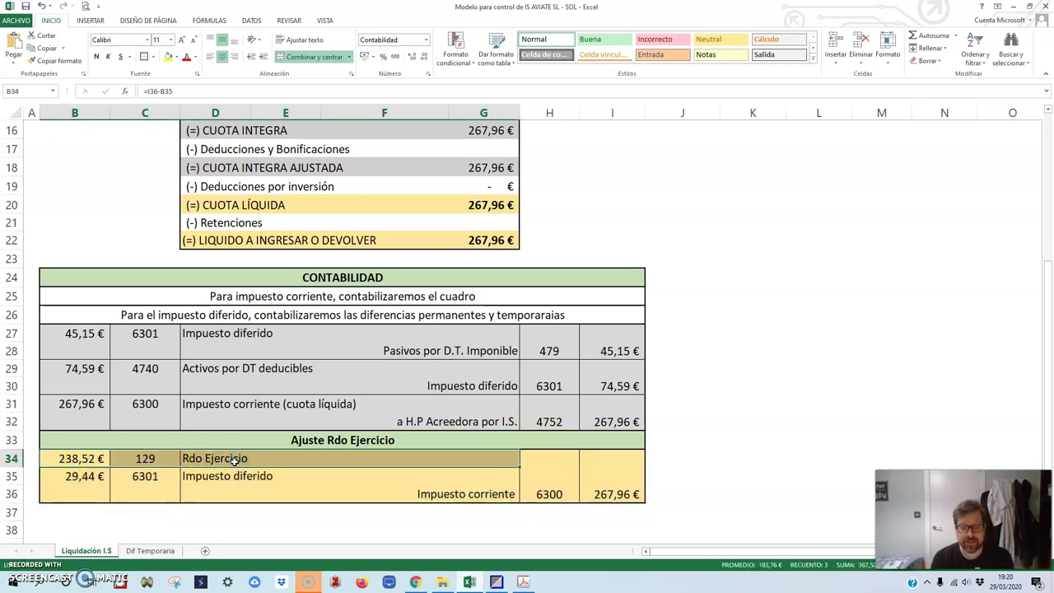
click(234, 475)
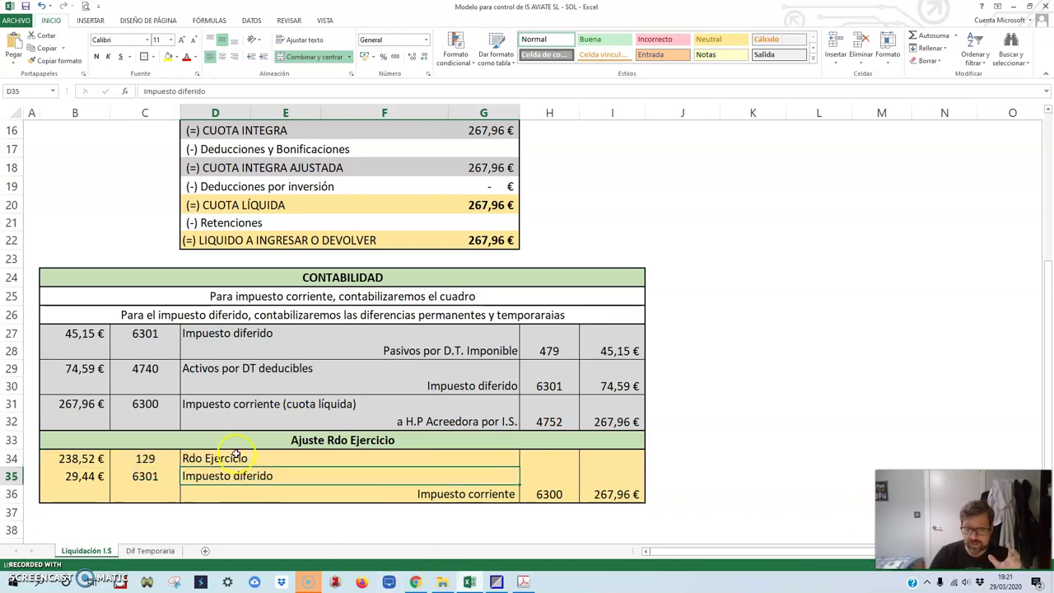
key(alt+Tab)
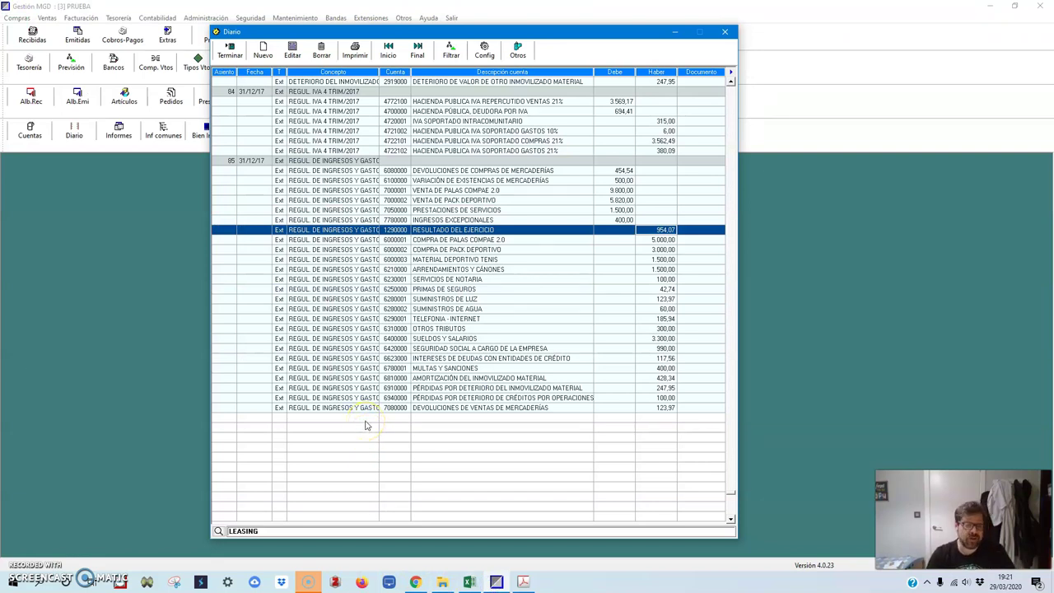
click(261, 49)
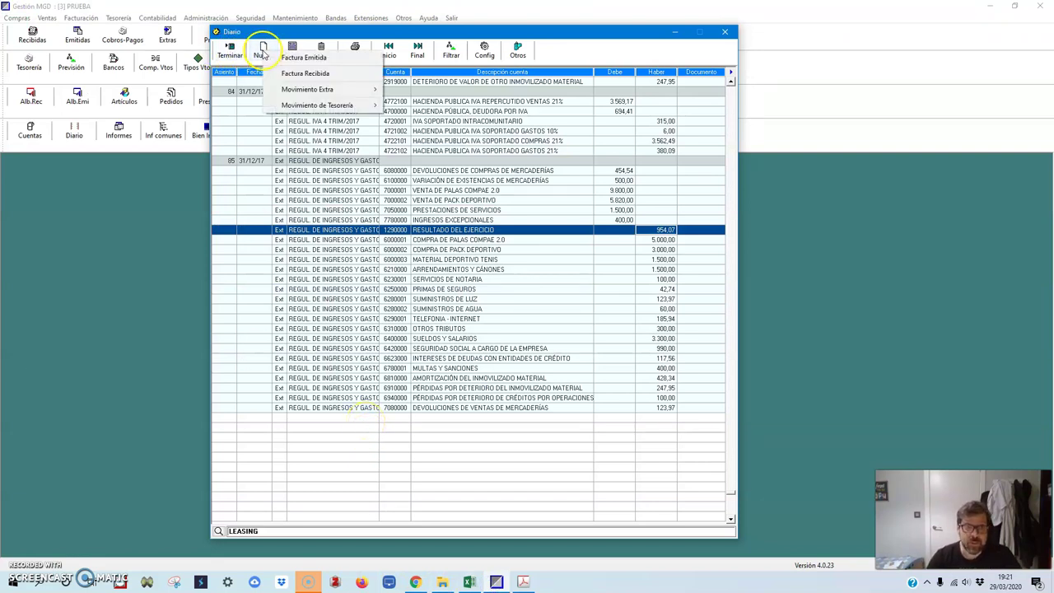
mouse_move(305, 91)
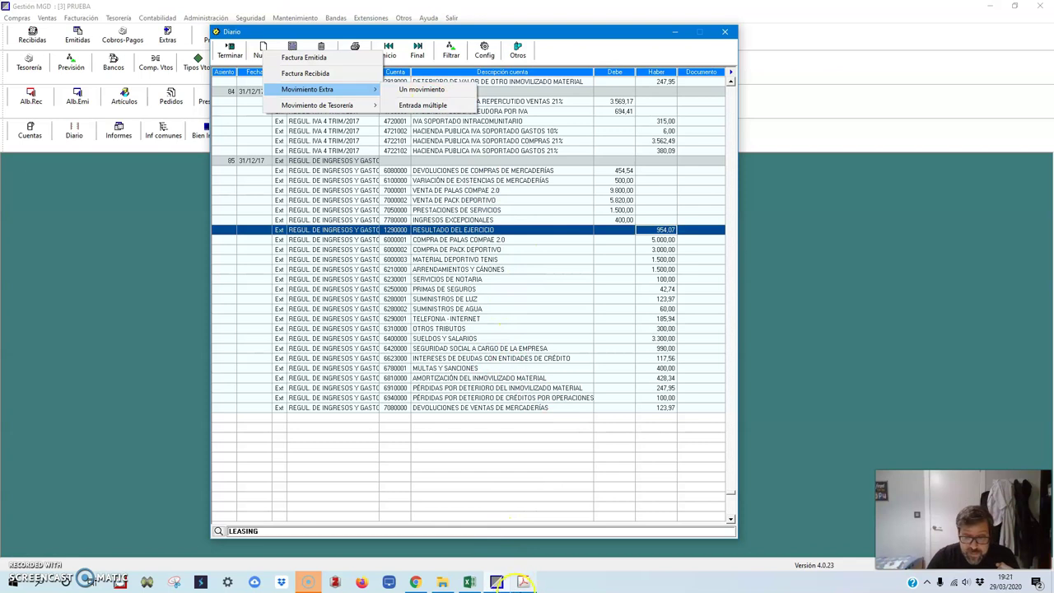
click(496, 581)
click(469, 581)
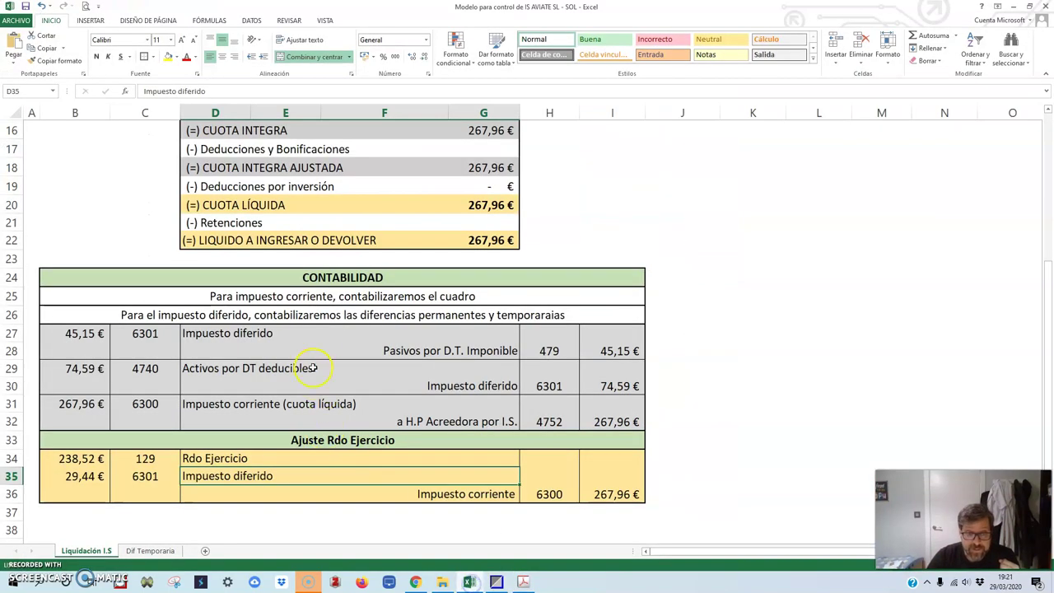
Go over the entries for recording: deferred tax in row 27, deductible assets in row 29, current tax in row 31 and Rdo Ejercicio in row 34.
click(312, 335)
click(303, 370)
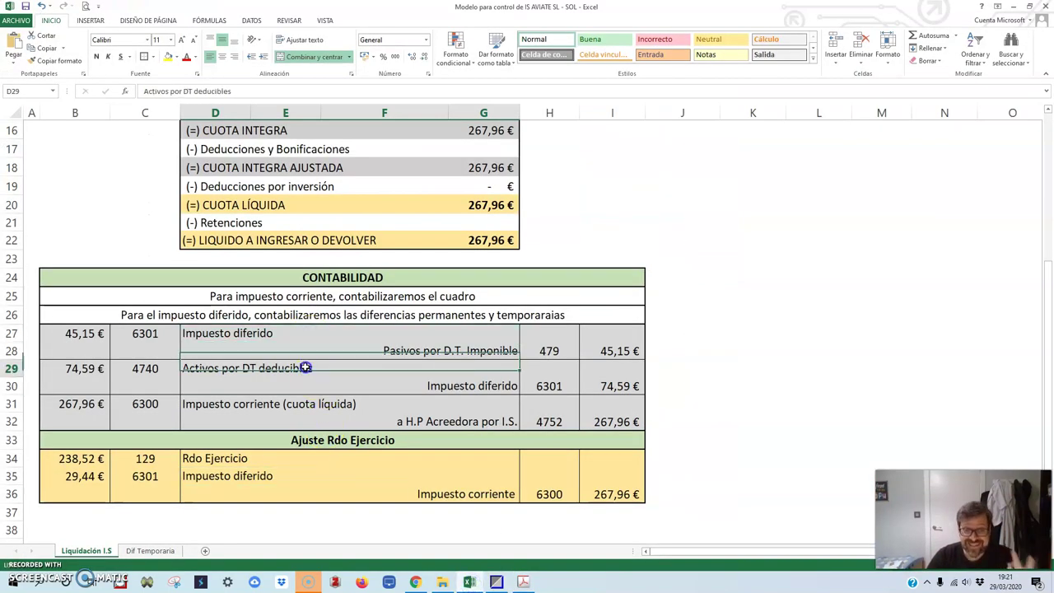
click(306, 404)
click(307, 466)
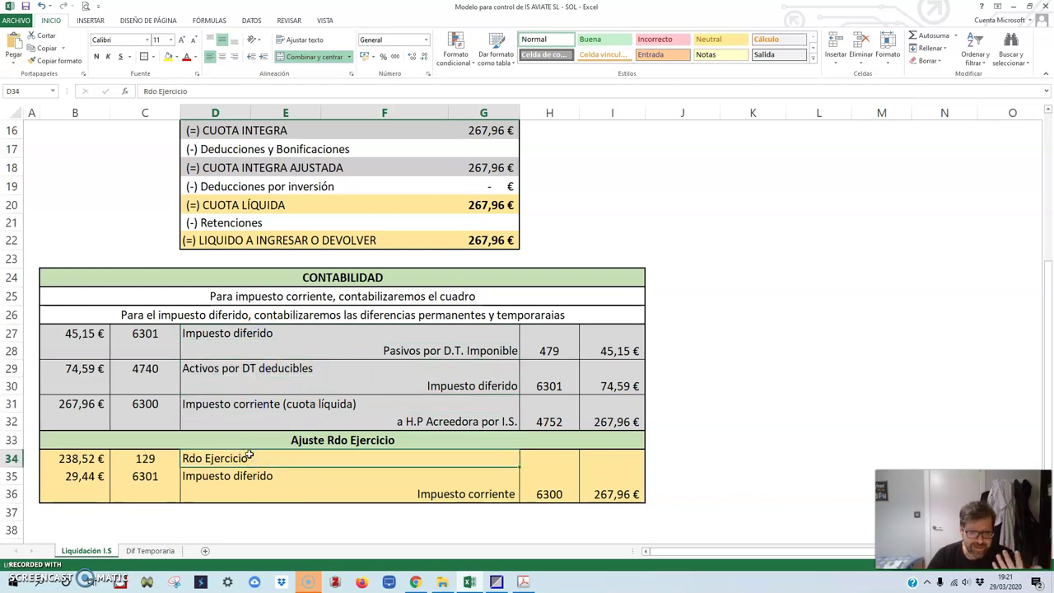
Switch to Gestión MGD and close the Diario window.
click(497, 582)
click(231, 51)
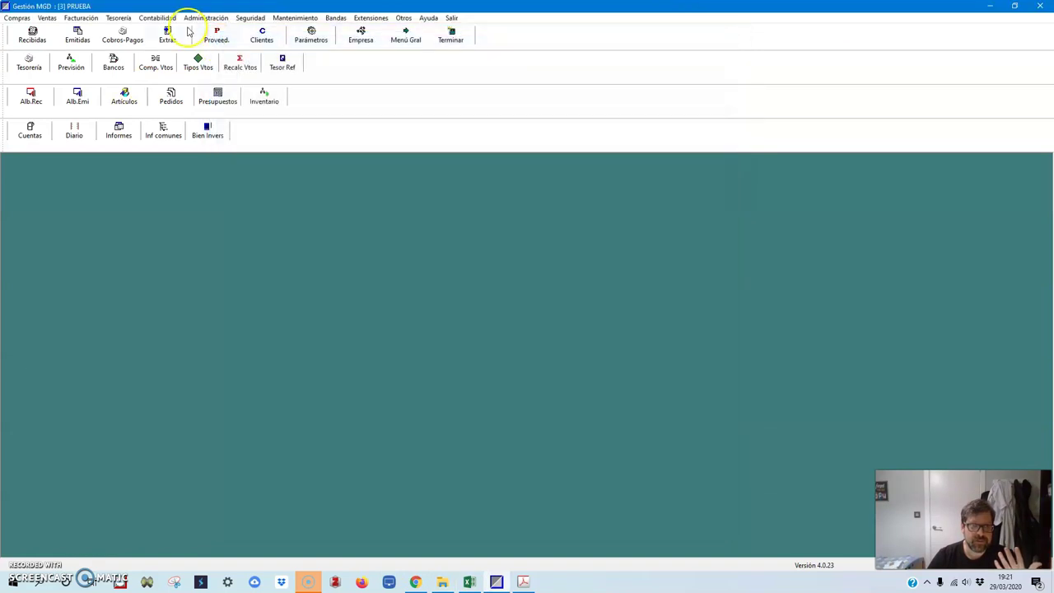
click(157, 17)
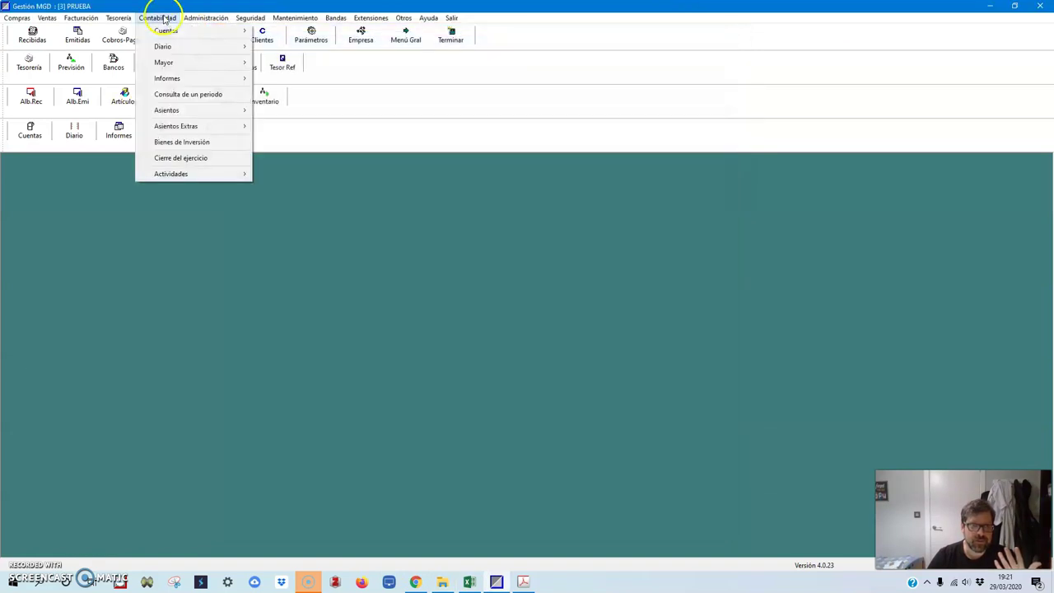
click(186, 158)
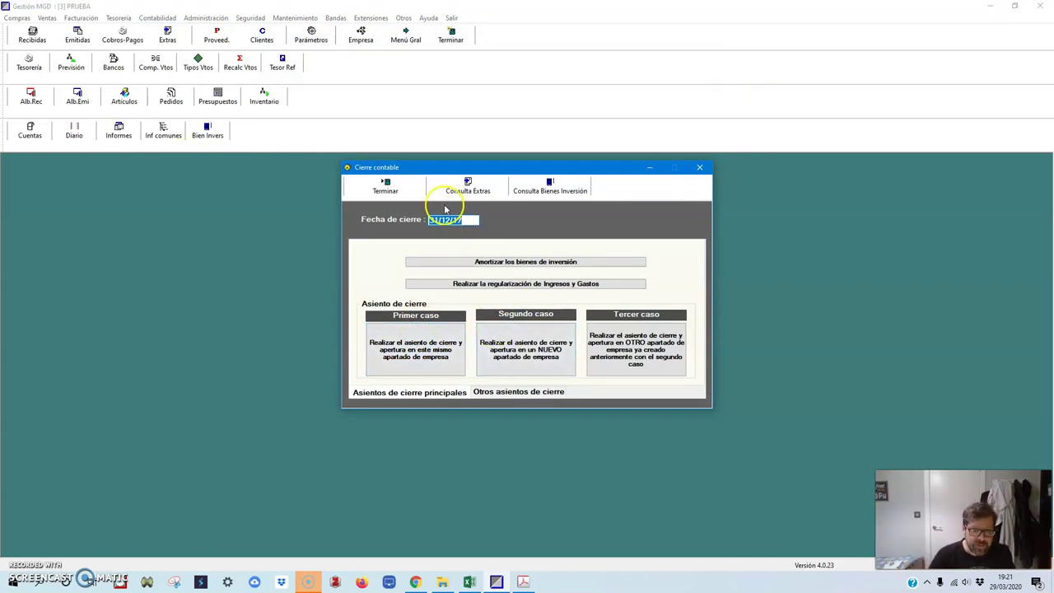
click(385, 185)
Start a new extra movement from the Diario, dated 31/12/17 and without a template, with a blank entry line.
click(74, 135)
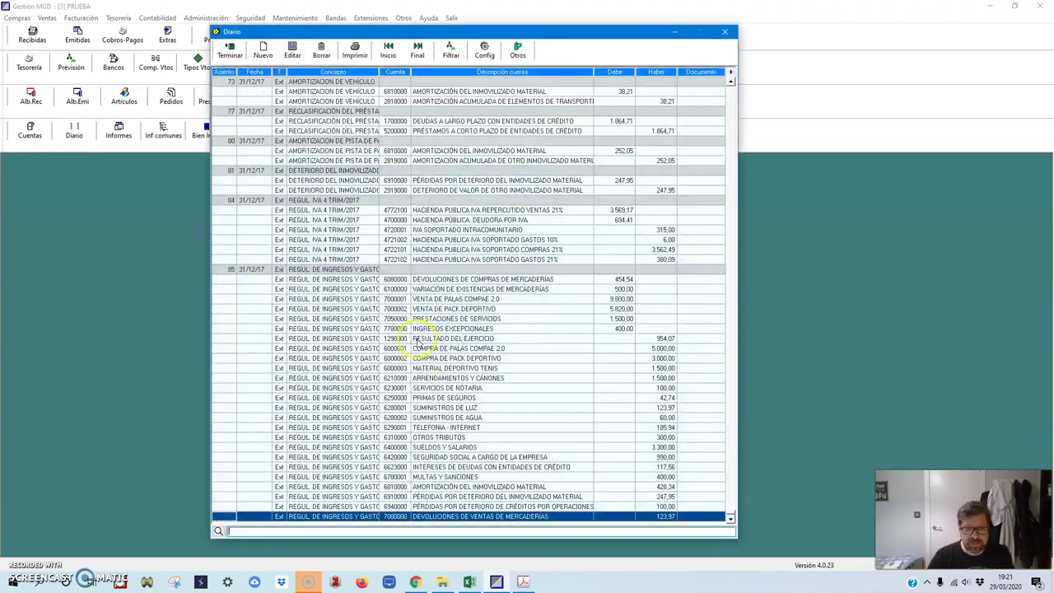
click(272, 51)
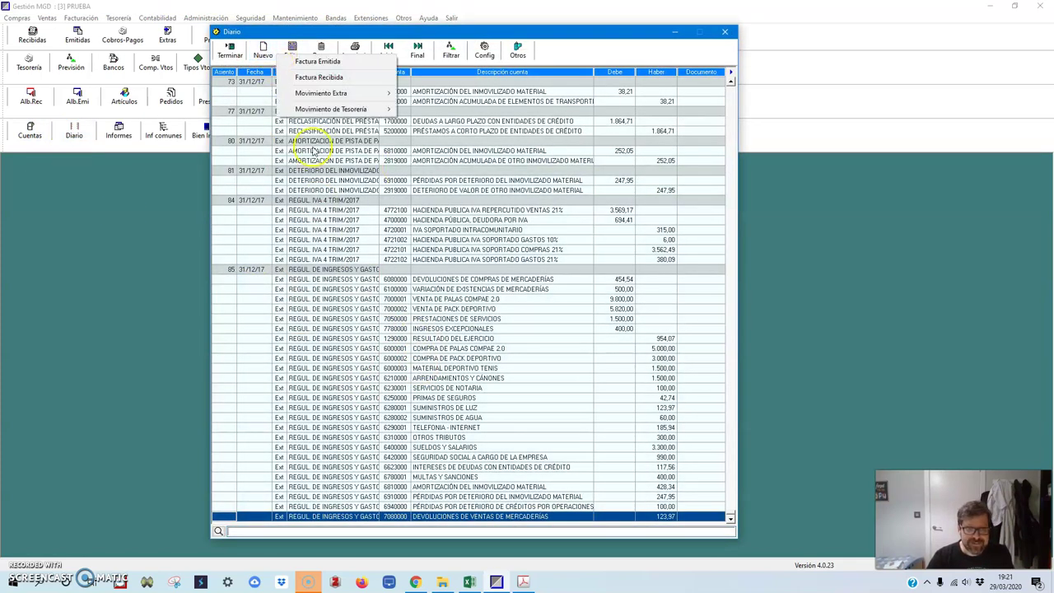
mouse_move(321, 93)
click(442, 108)
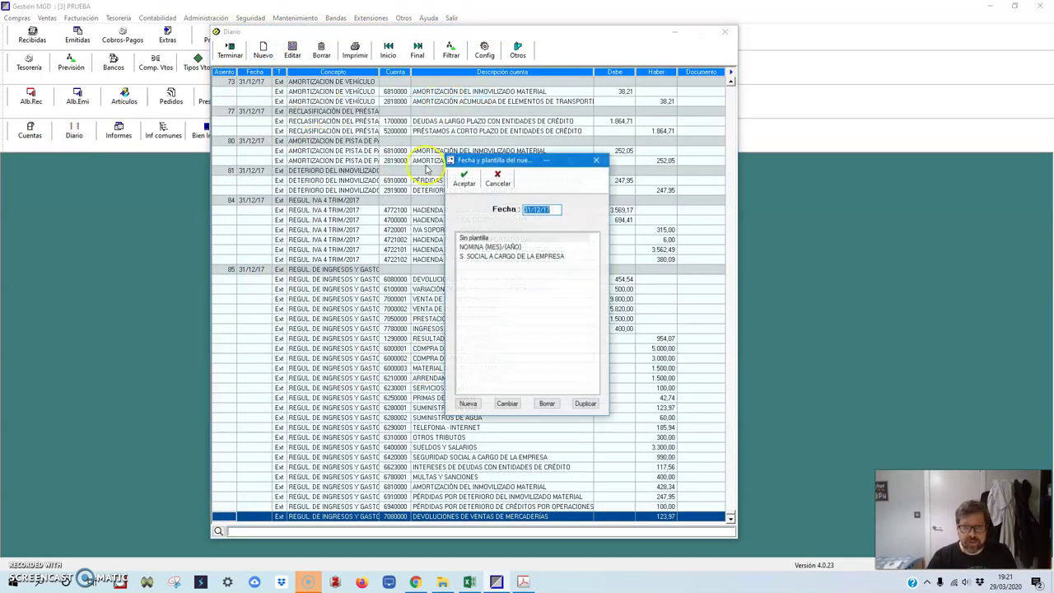
click(473, 182)
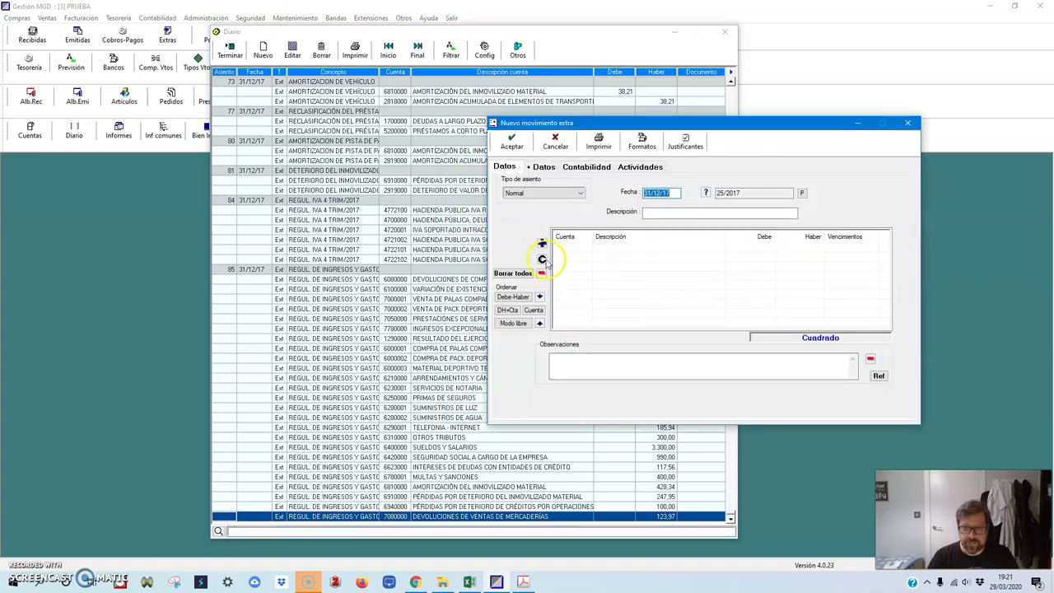
click(542, 244)
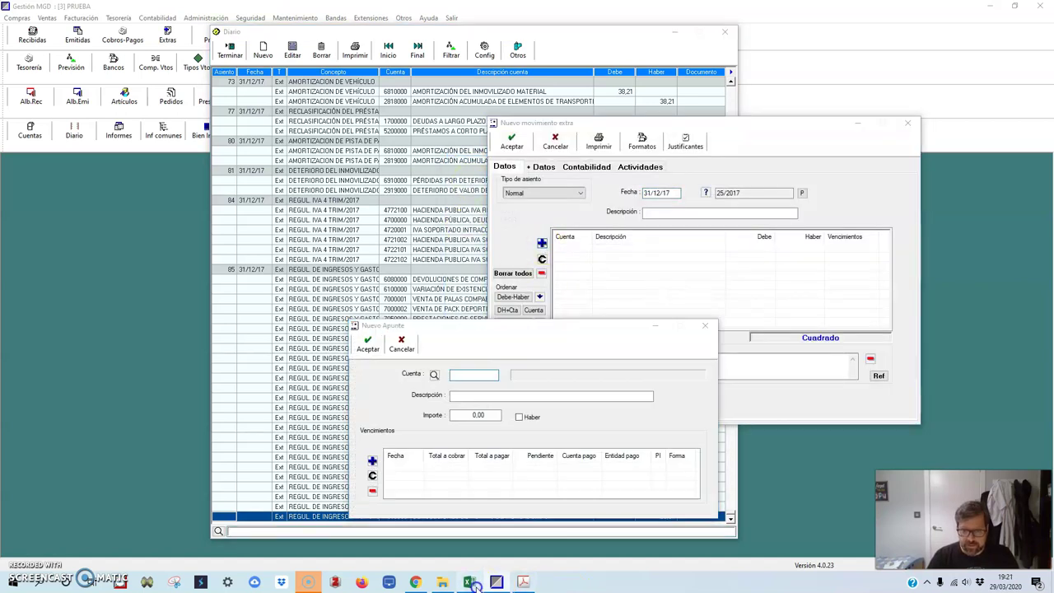
Close the leasing PDF, consult the deferred tax entry in the Excel workbook and return to Gestión MGD.
click(470, 582)
click(524, 582)
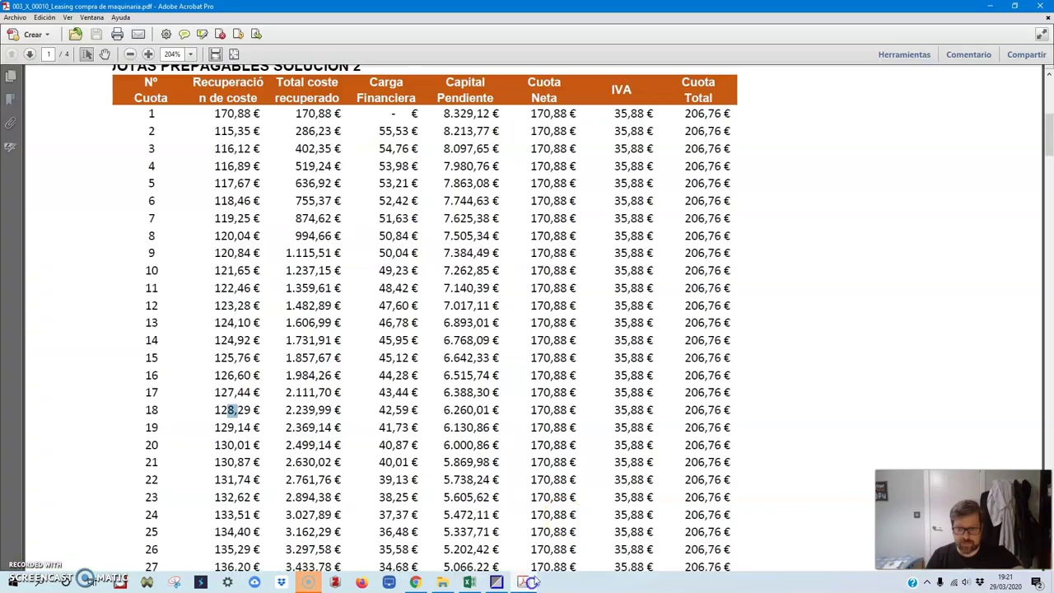
click(1045, 6)
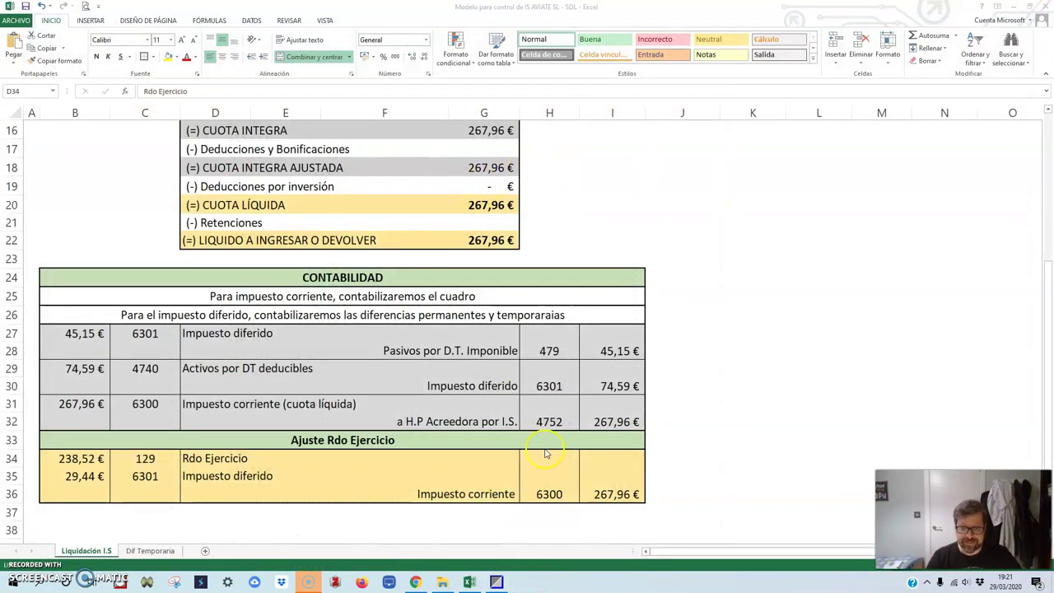
click(496, 582)
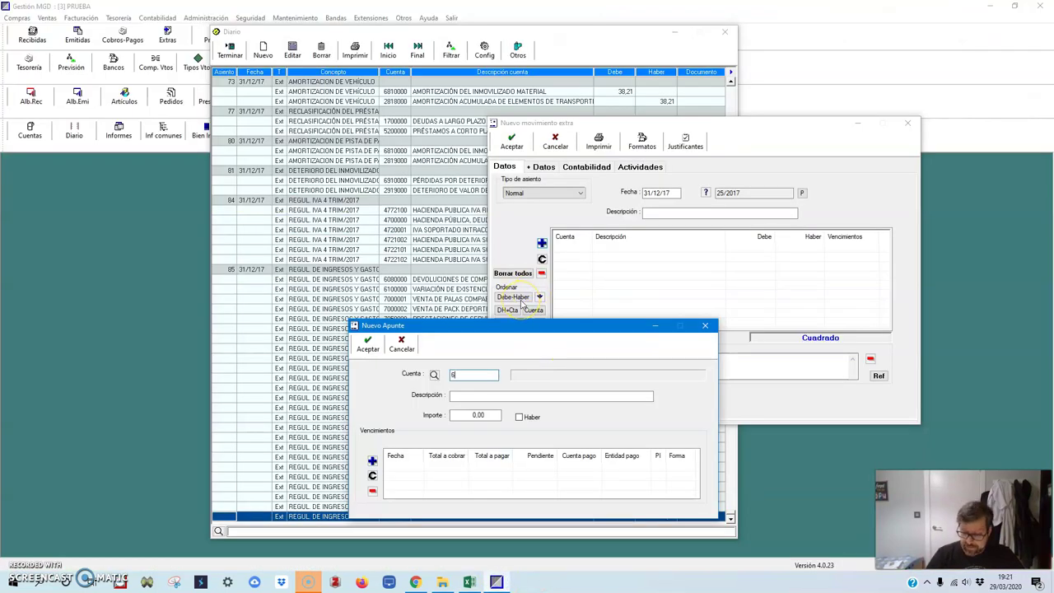
Add a debit line of 45,15 to account 6301, Impuesto diferido, using the amount from the workbook.
text(6301)
key(Return)
key(Return)
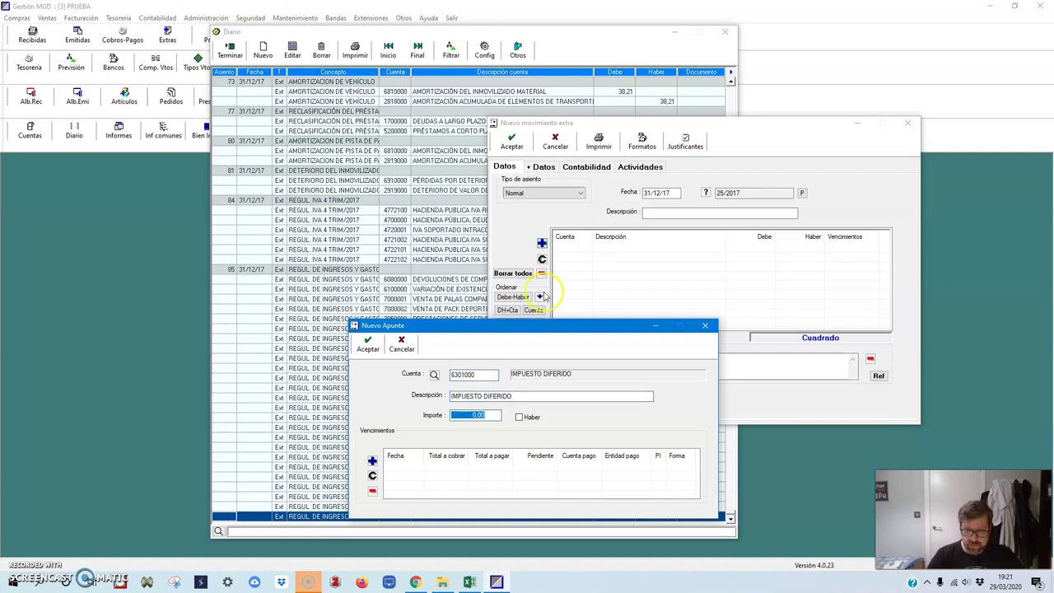
click(469, 582)
click(469, 582)
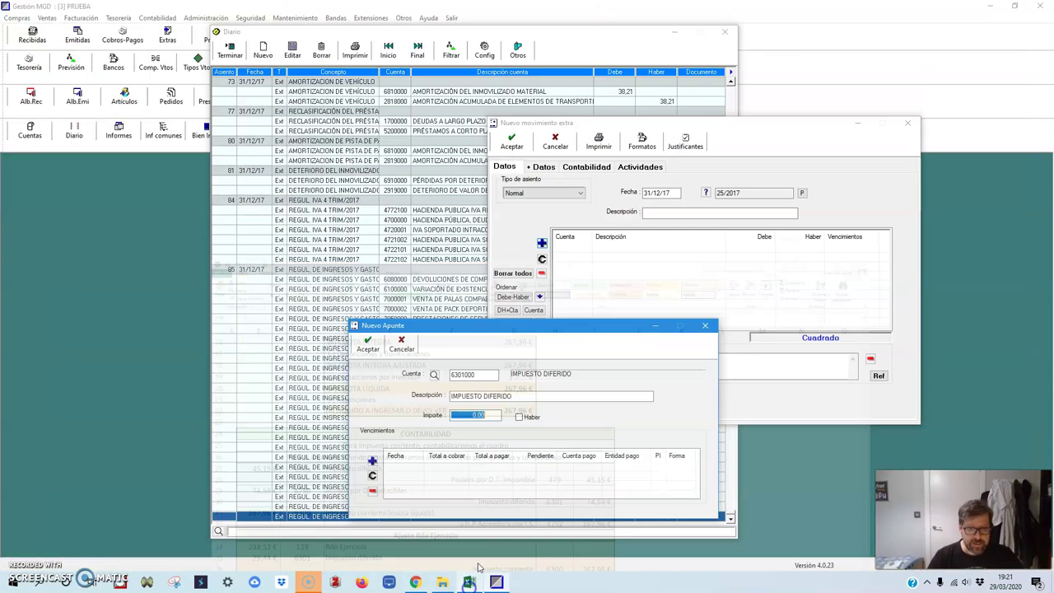
text(45,15)
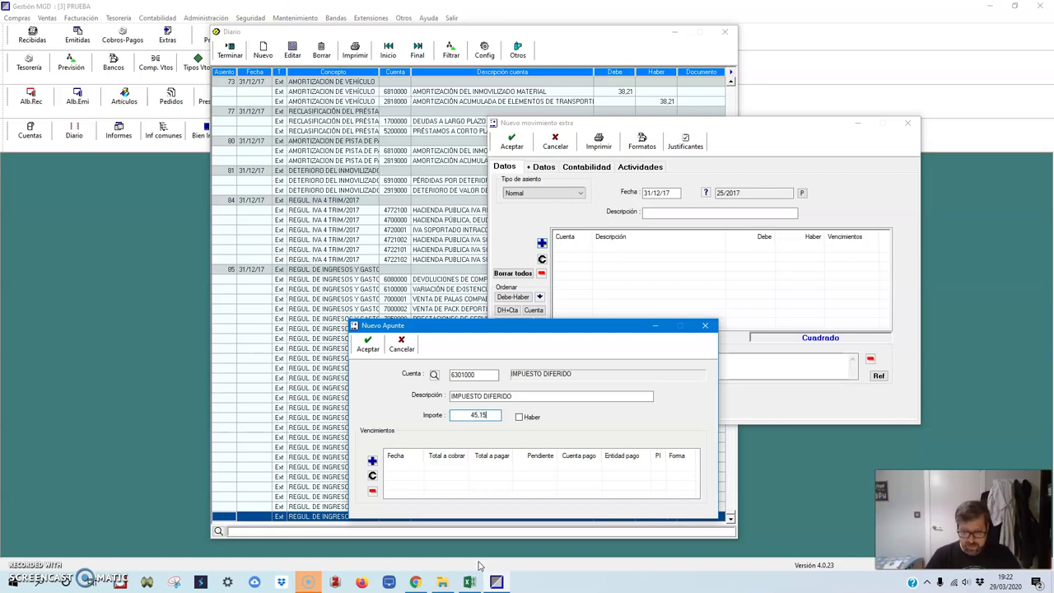
click(367, 344)
Add the balancing credit line of 45,15 to account 479, Pasivos por diferencias temporarias imponibles.
click(541, 244)
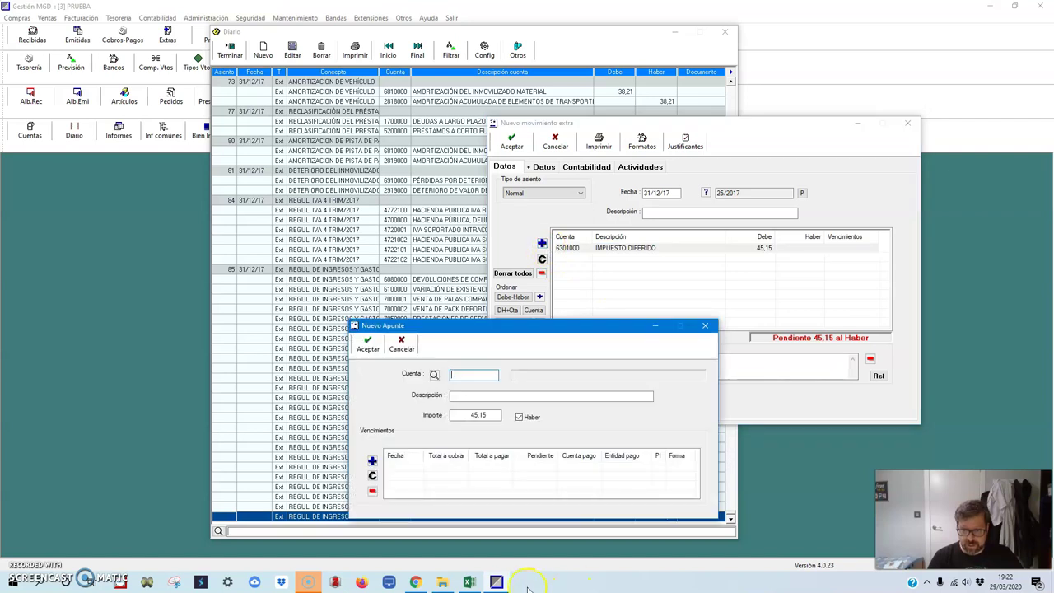
click(475, 580)
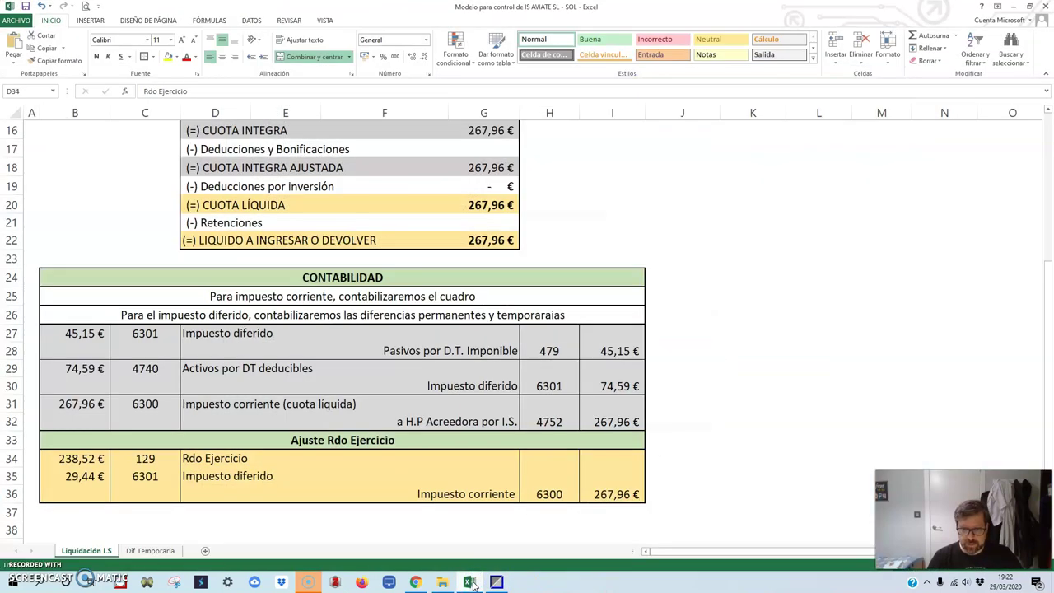
click(481, 580)
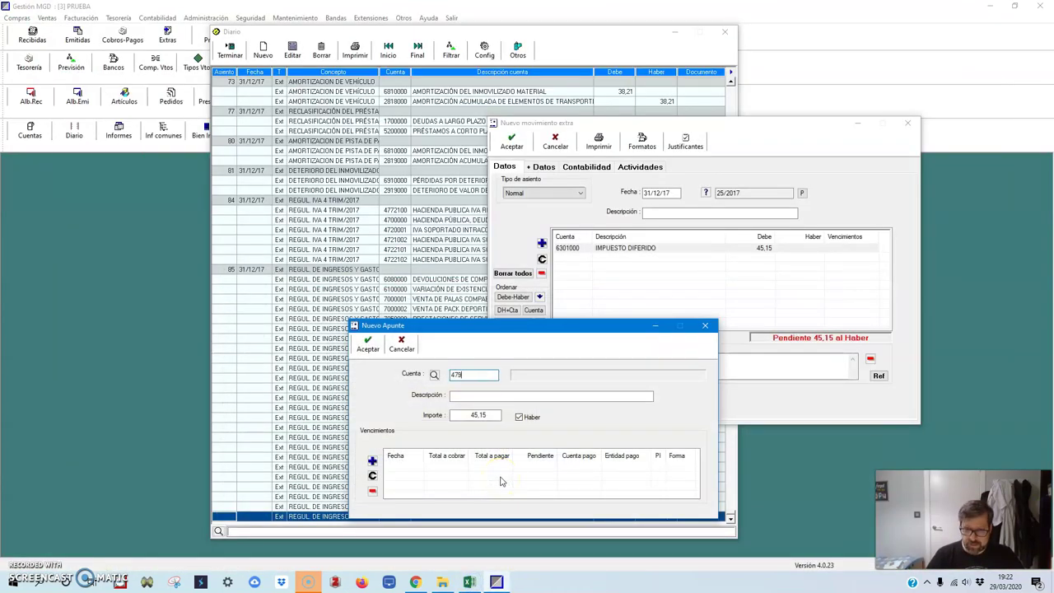
text(479)
key(Return)
key(Return)
click(368, 343)
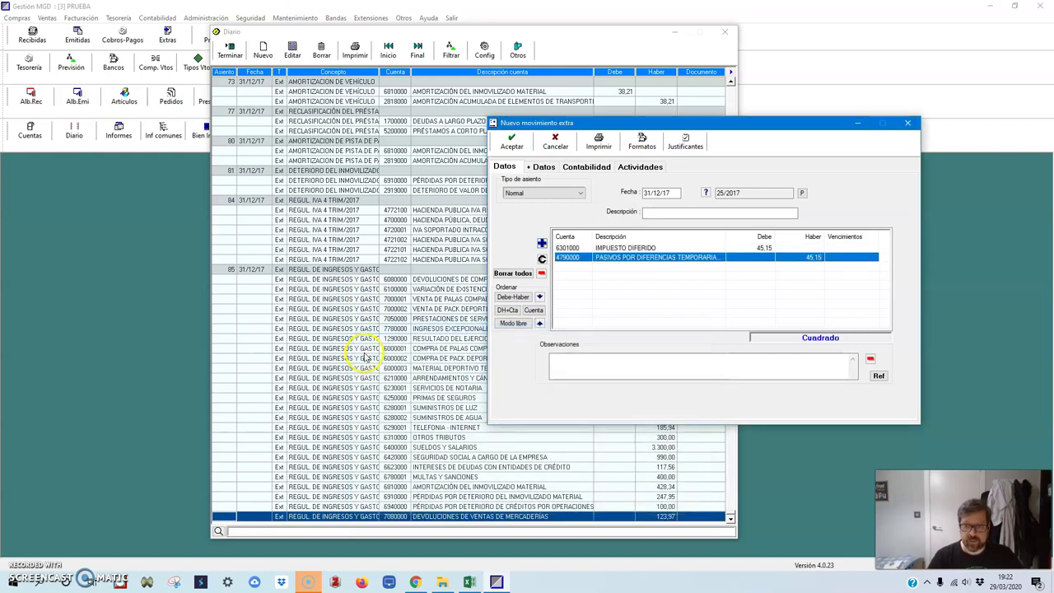
Describe the deferred tax liability movement as IS and save it.
click(511, 142)
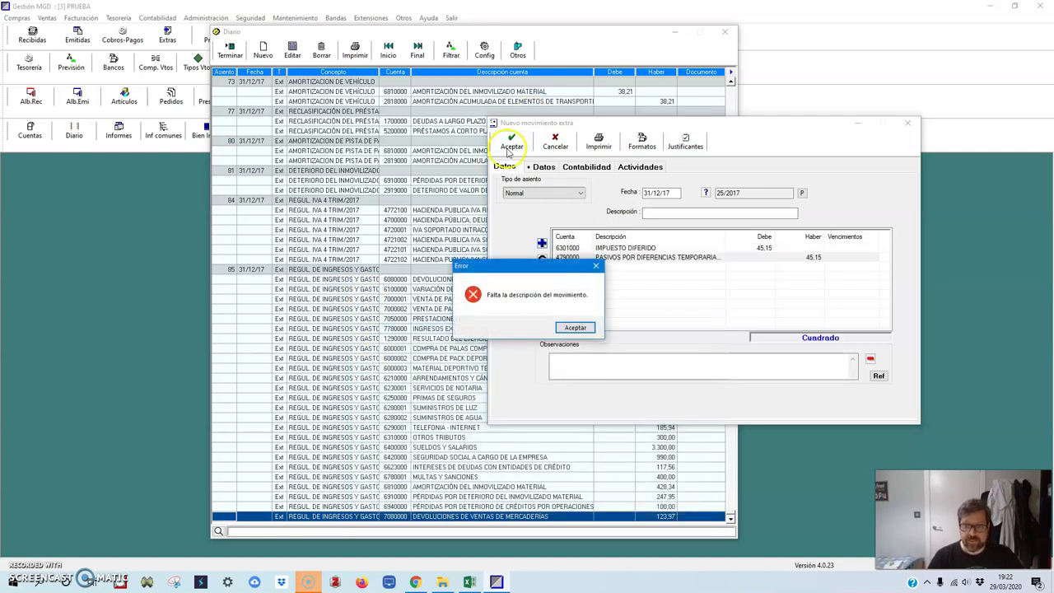
click(574, 328)
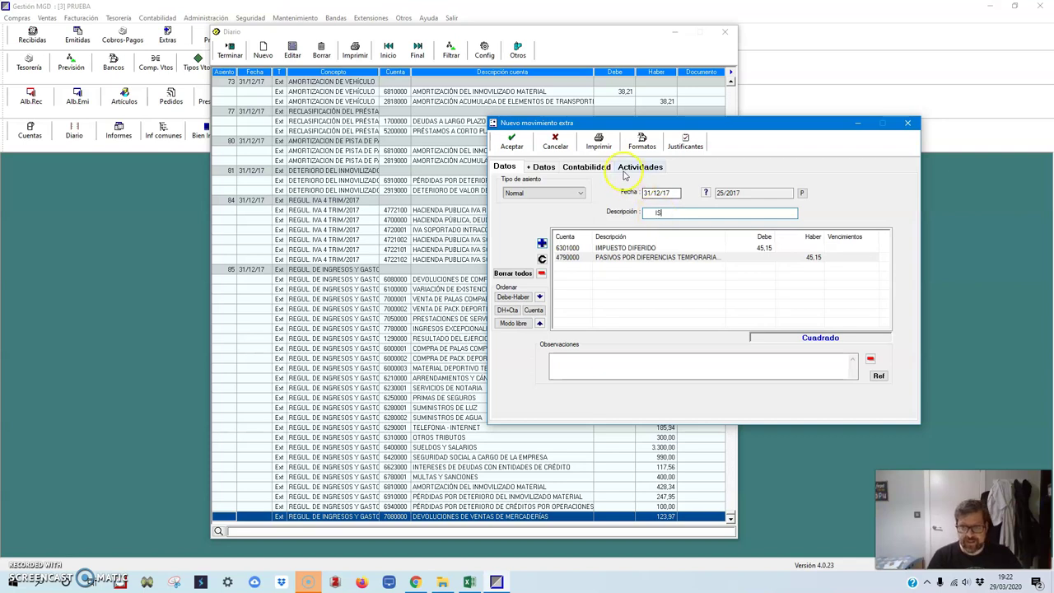
click(511, 142)
click(536, 328)
click(642, 168)
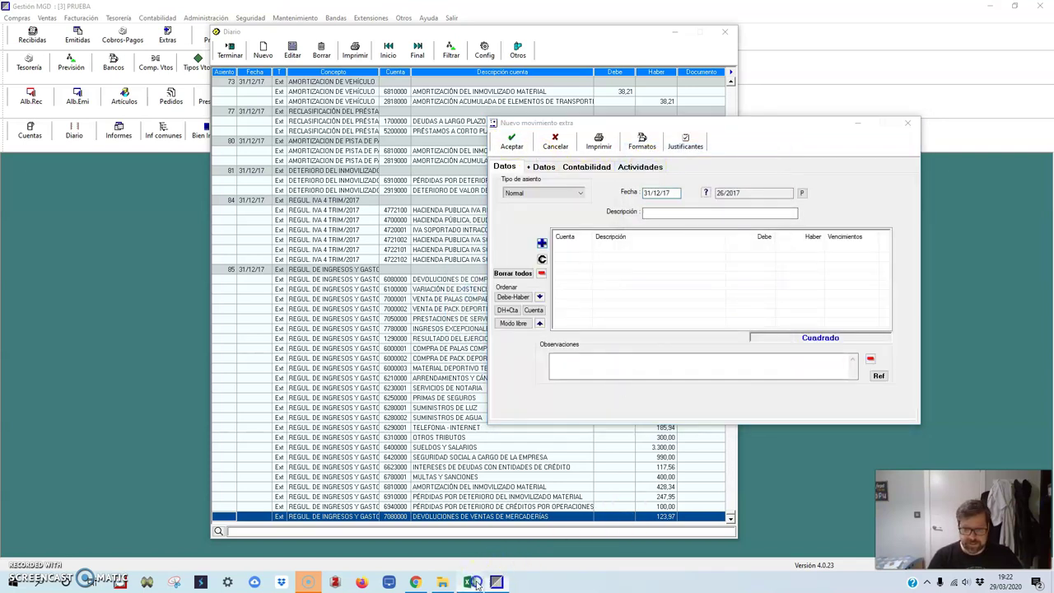
click(469, 582)
key(alt+Tab)
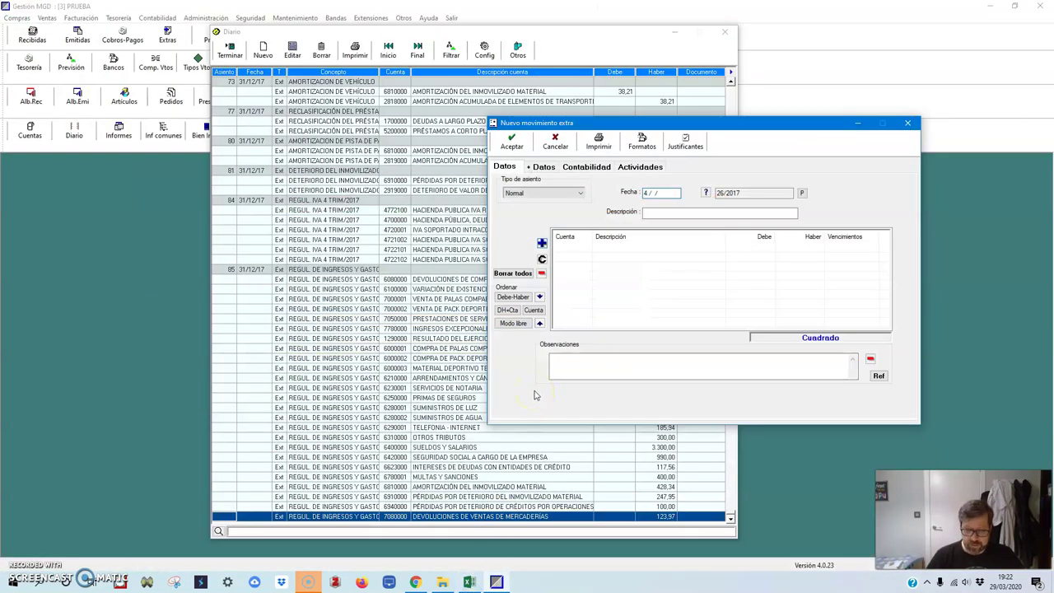
click(543, 192)
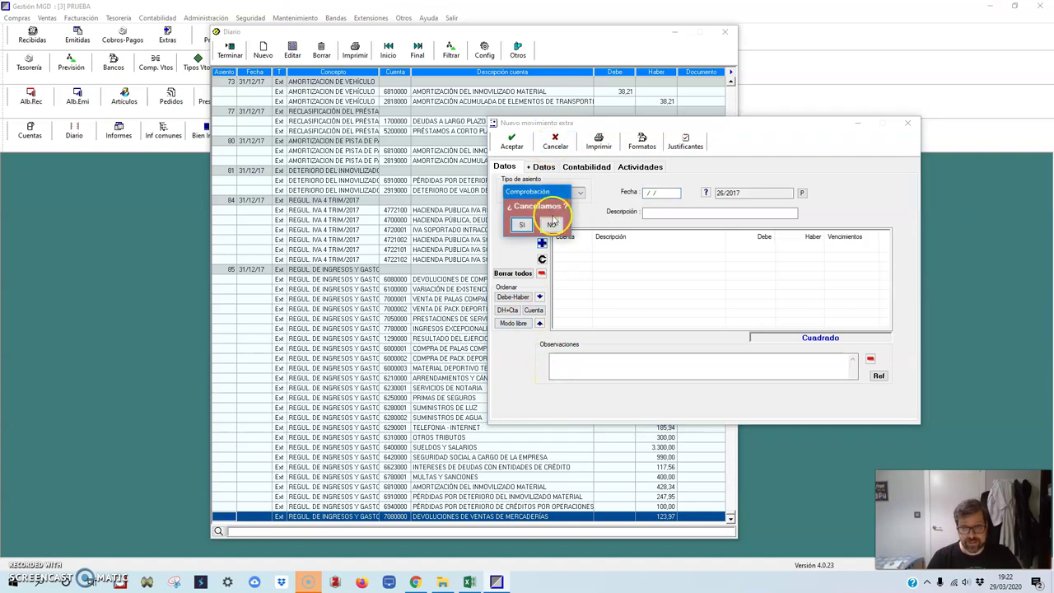
click(524, 228)
Start another extra movement in the Diario dated 31/12/17, without a template, for the deductible temporary differences.
click(262, 49)
mouse_move(306, 93)
click(406, 93)
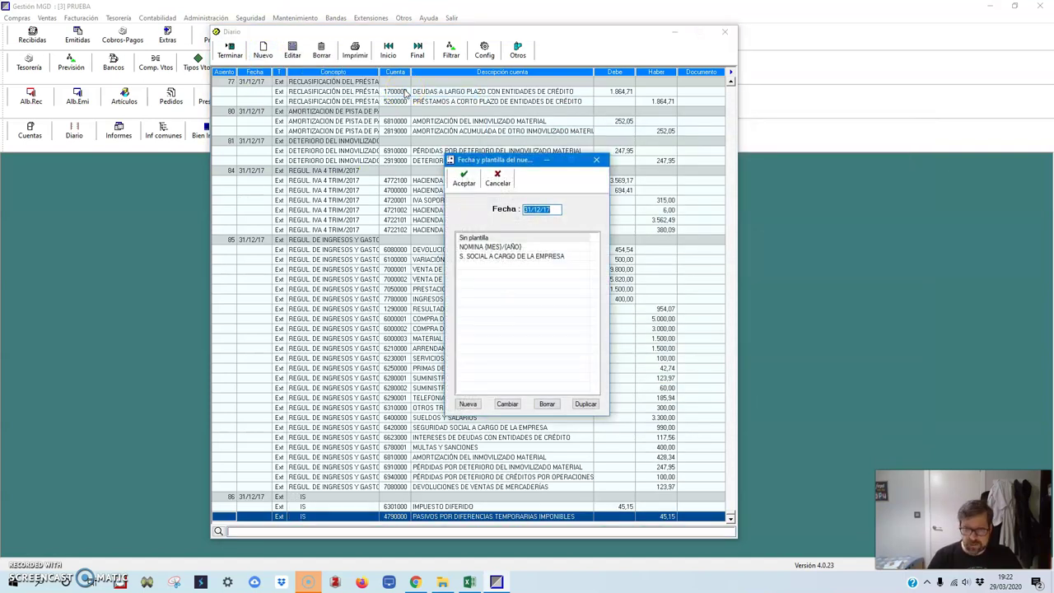
click(464, 177)
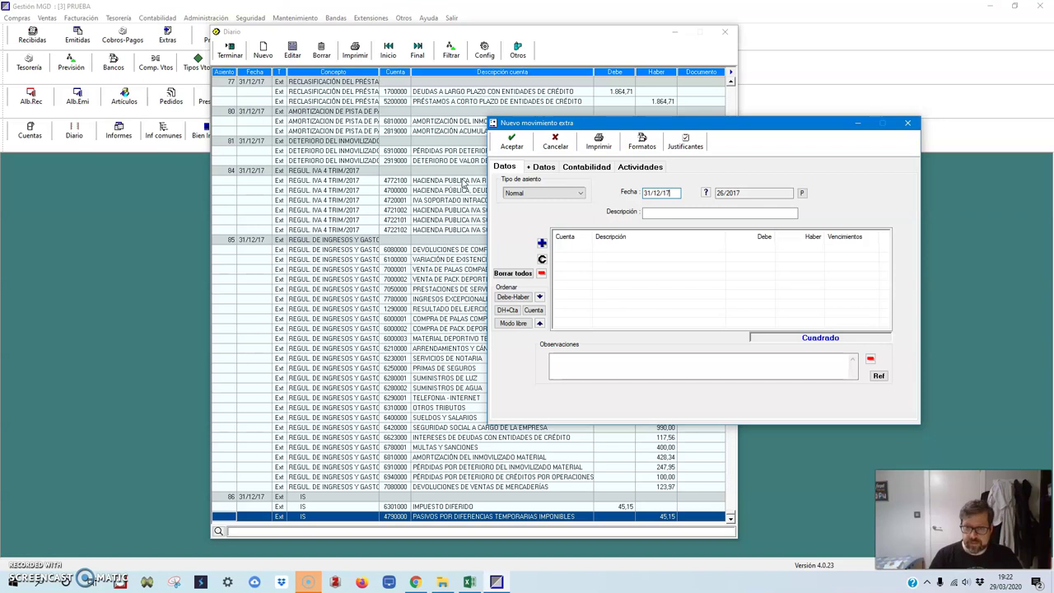
Add a debit line of 74,59 to account 4740, Activos por diferencias temporarias deducibles, using the amount from the workbook.
click(542, 244)
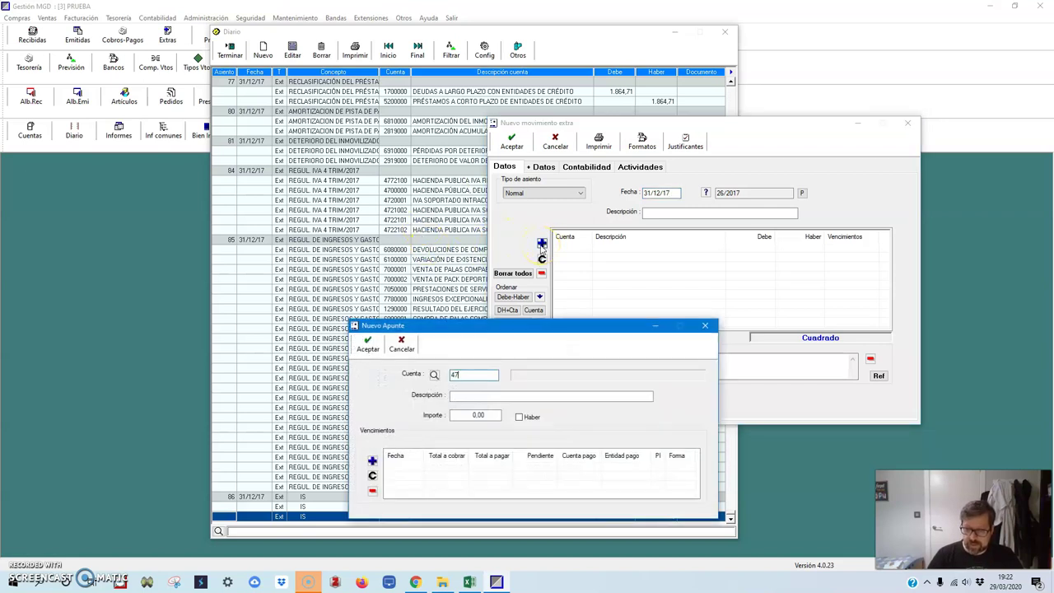
text(474)
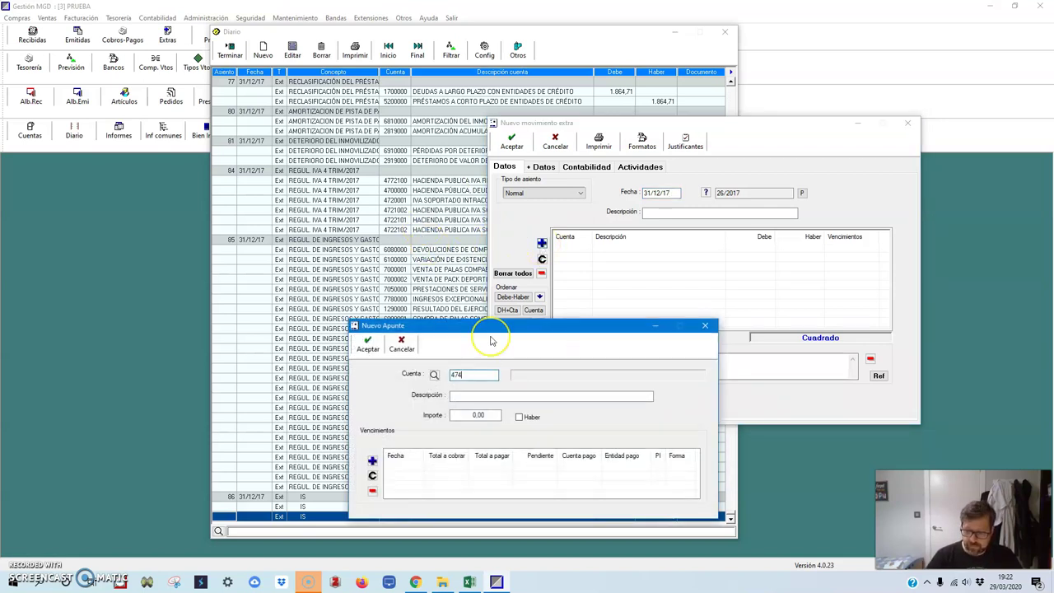
text(.)
key(Return)
key(Return)
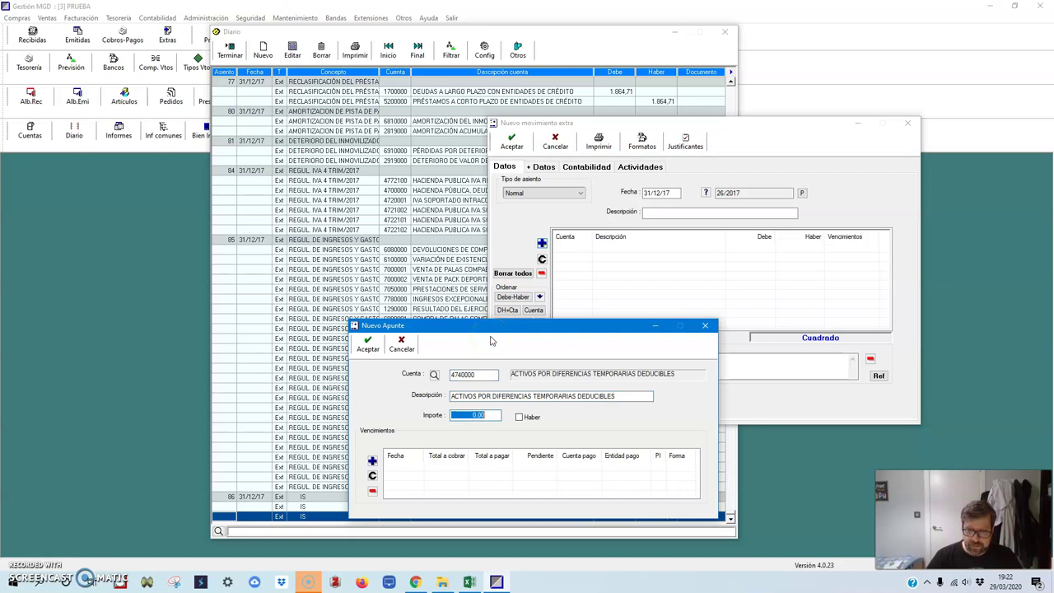
click(468, 582)
click(466, 584)
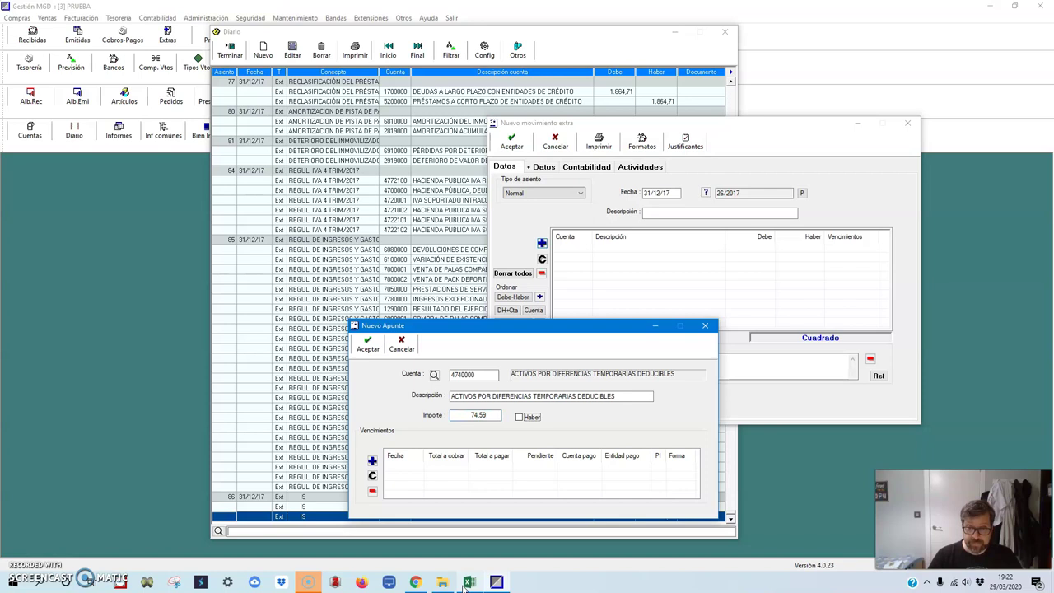
click(369, 344)
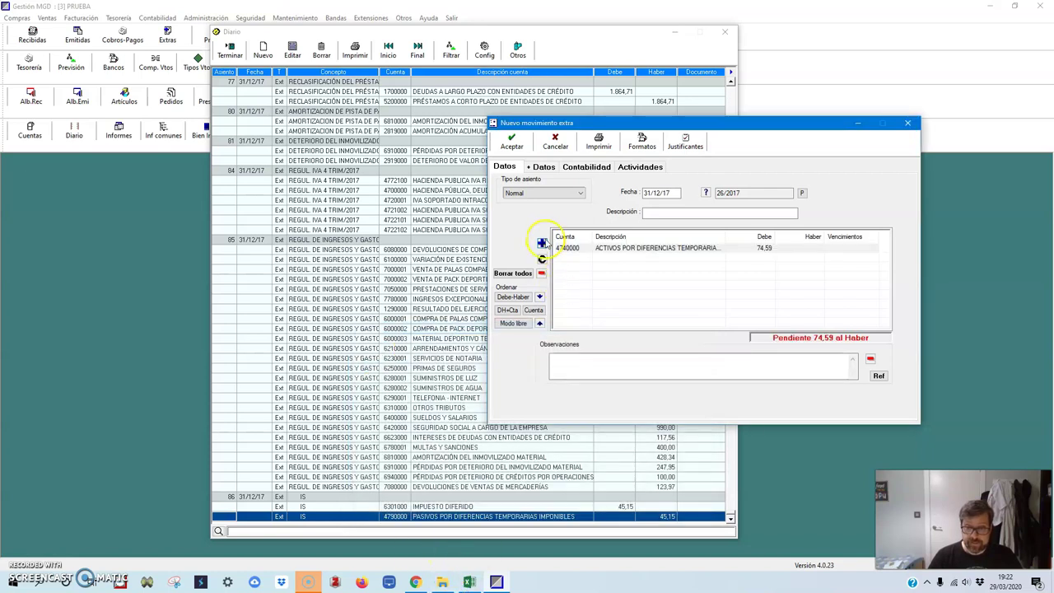
Add the balancing credit line of 74,59 to account 6301000, Impuesto diferido.
click(542, 243)
text(6301000)
key(Tab)
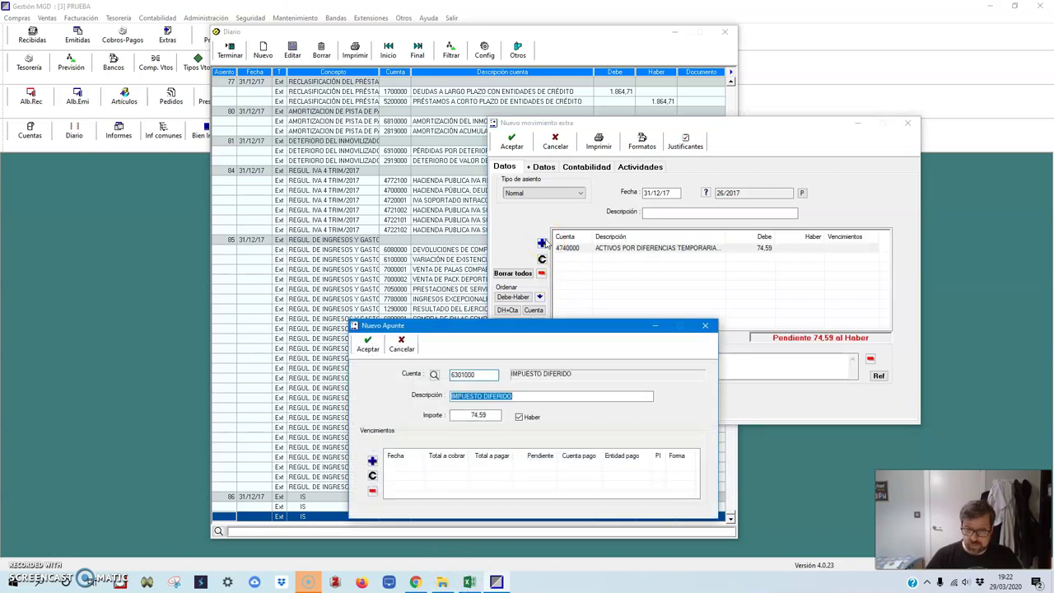
click(368, 344)
Fill in the description of the deductible differences movement and save it.
click(511, 143)
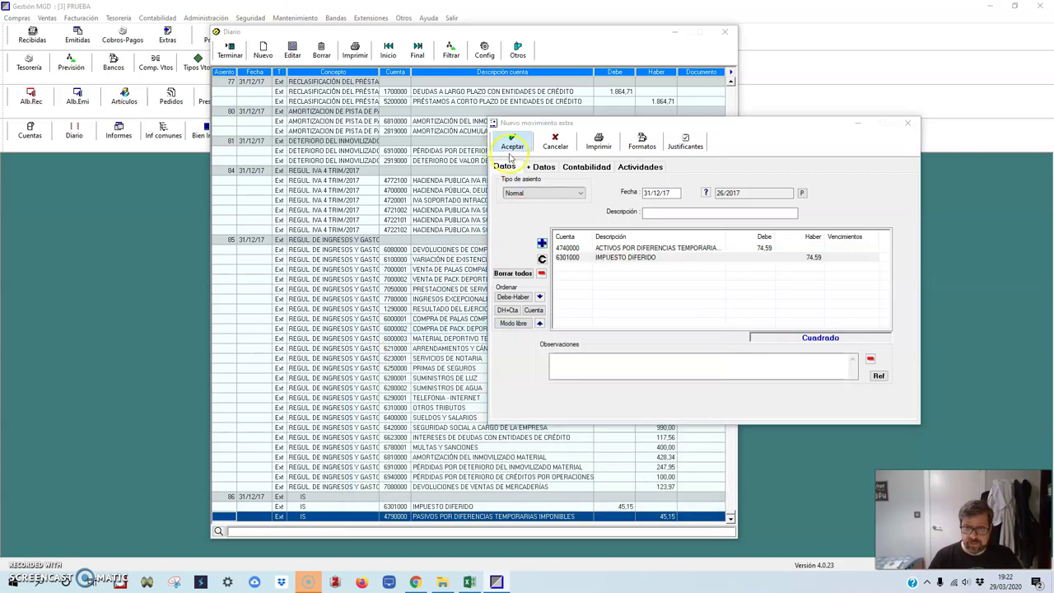
click(573, 326)
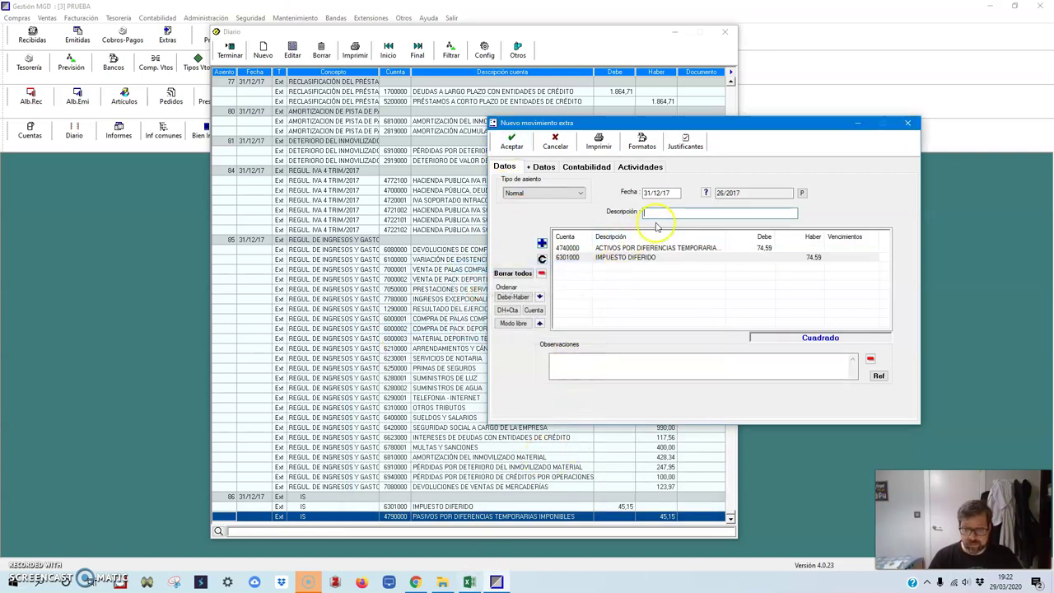
click(512, 141)
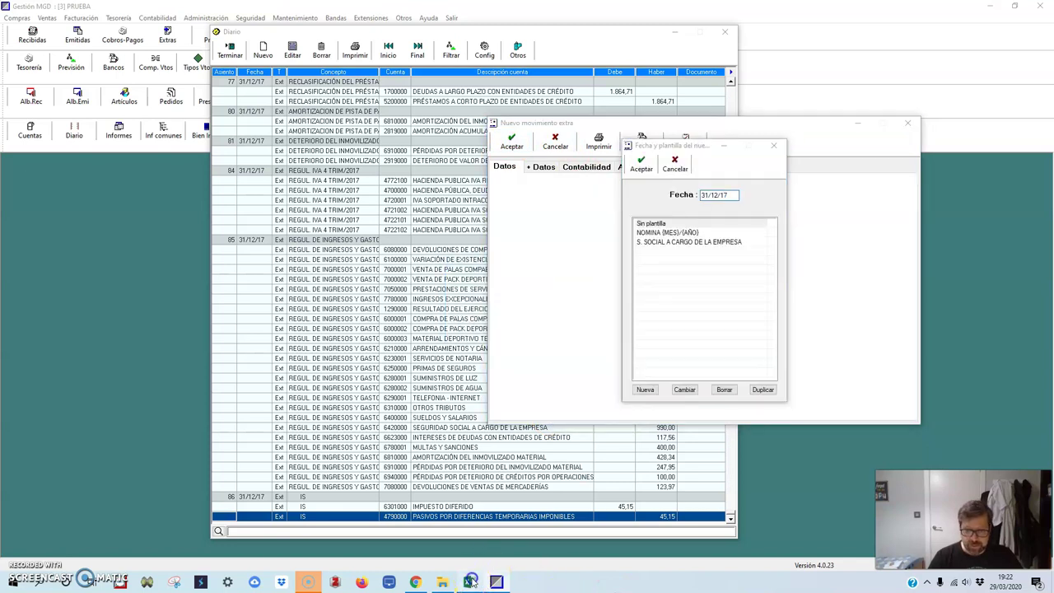
Check the next entry in the Excel workbook and start a further extra movement dated 31/12/17 without a template.
click(469, 581)
click(469, 581)
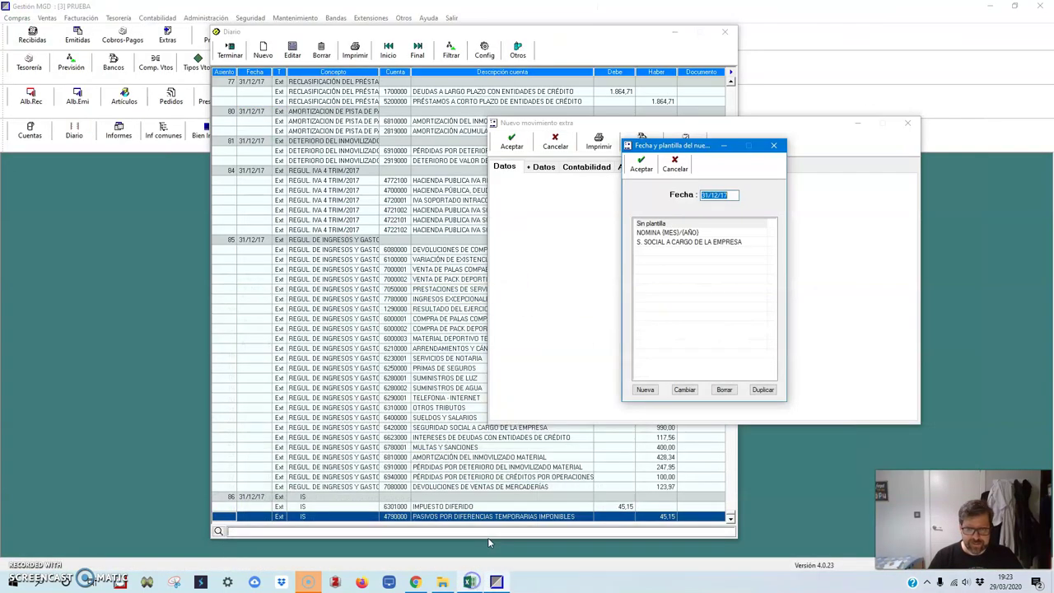
click(638, 158)
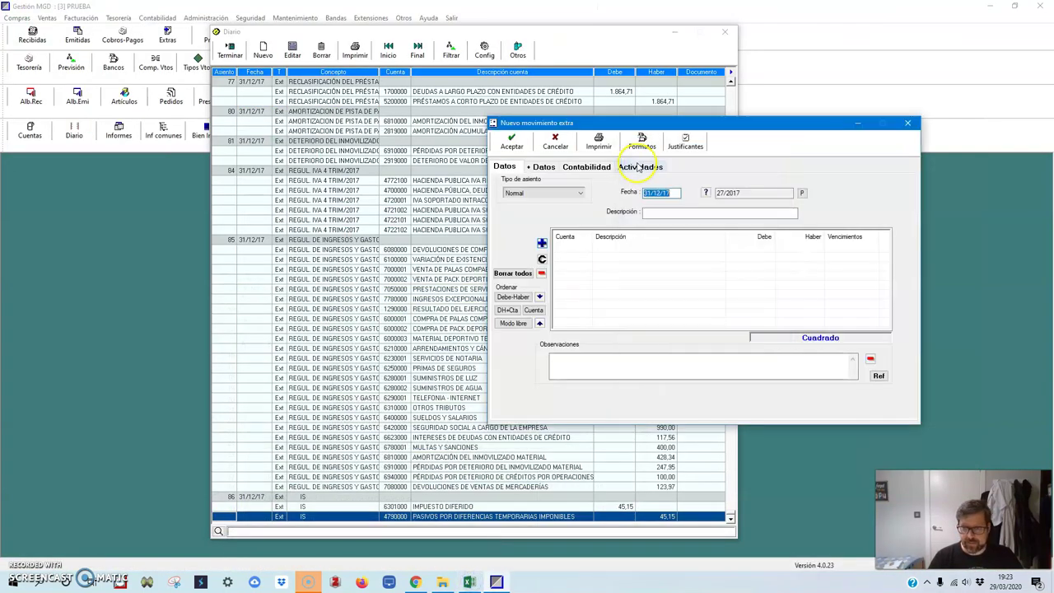
Add a debit line of 267,96 to account 6300000, Impuesto corriente, using the amount from the Excel workbook.
click(541, 243)
text(63.)
key(Return)
key(Return)
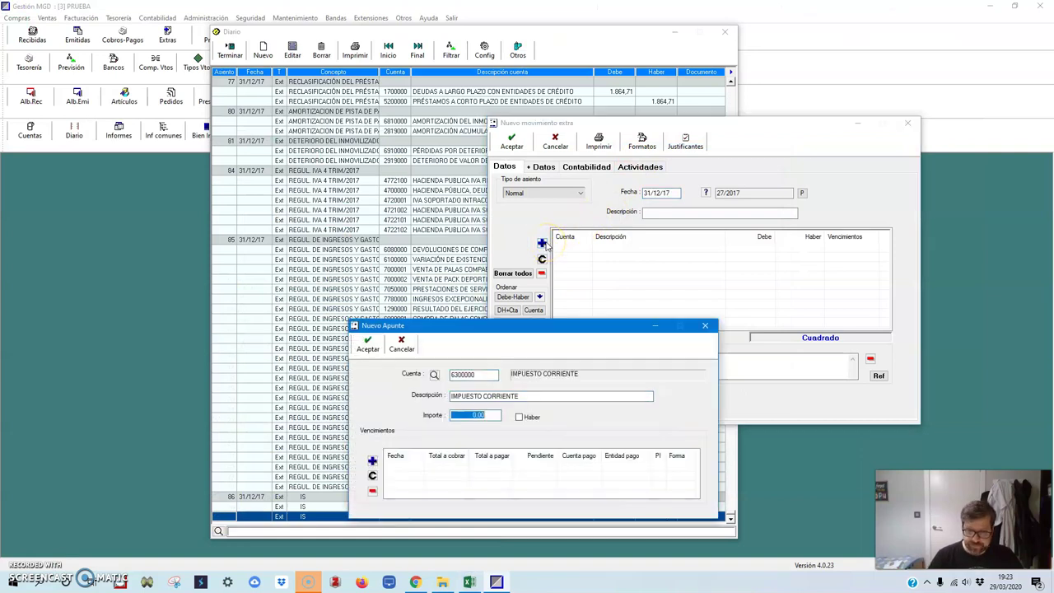
click(469, 581)
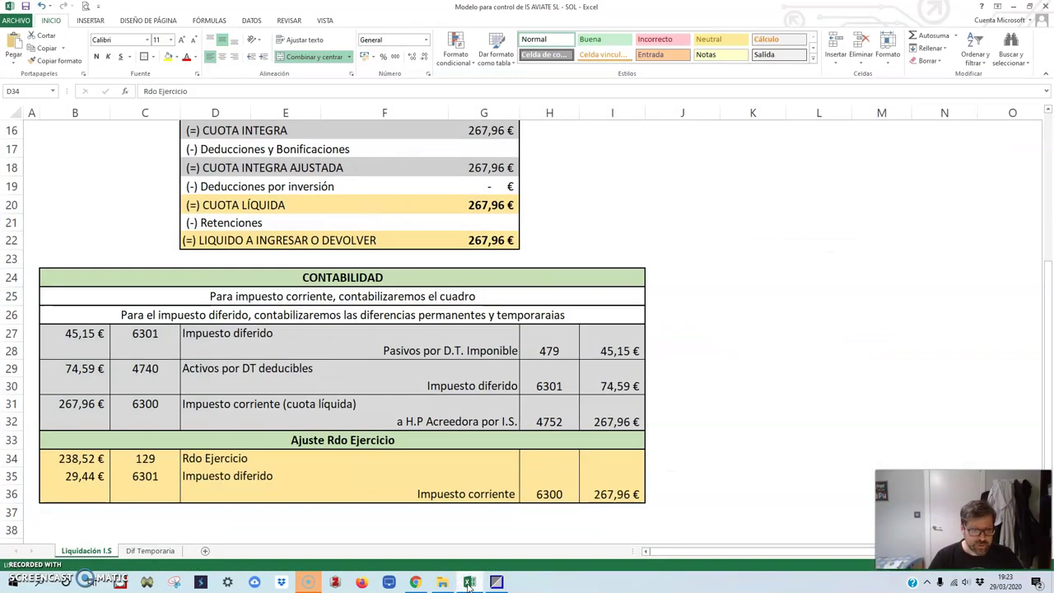
click(469, 581)
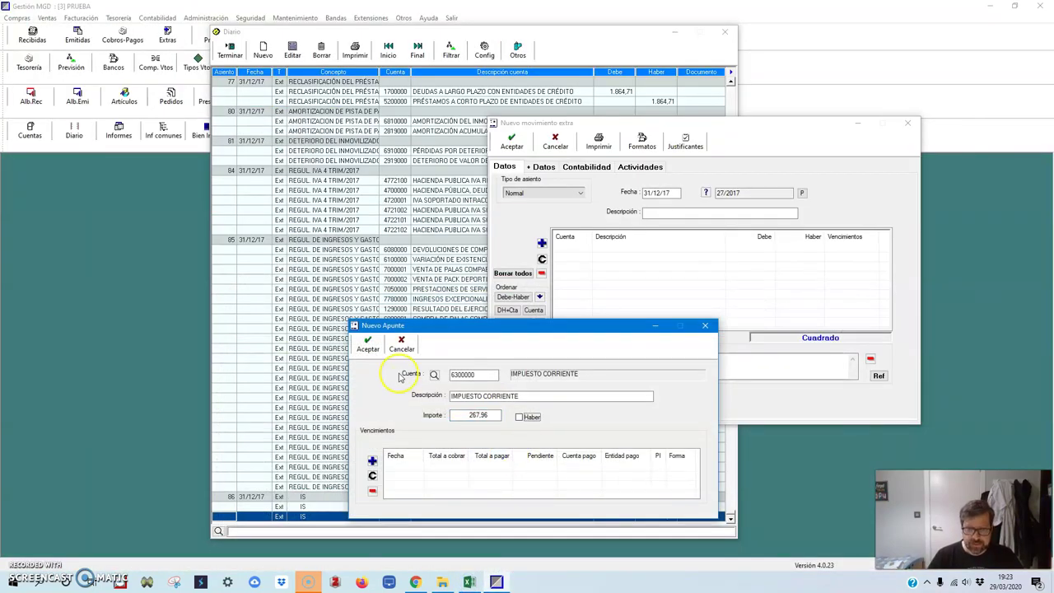
click(368, 342)
Add the balancing credit line of 267,96 to account 4752000, Hacienda Pública, acreedora por impuesto sobre sociedades.
click(542, 242)
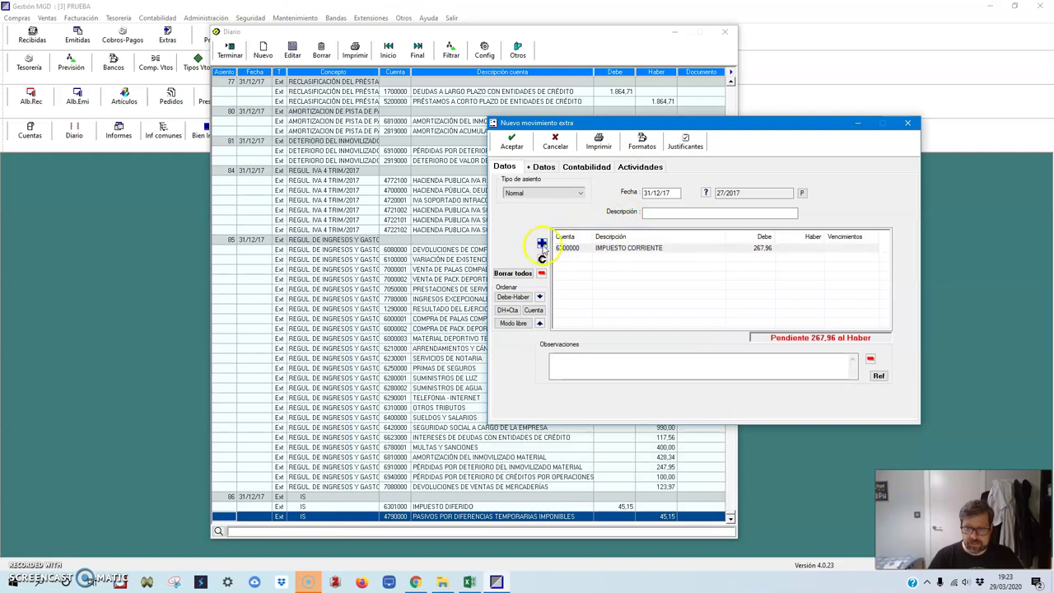
click(469, 581)
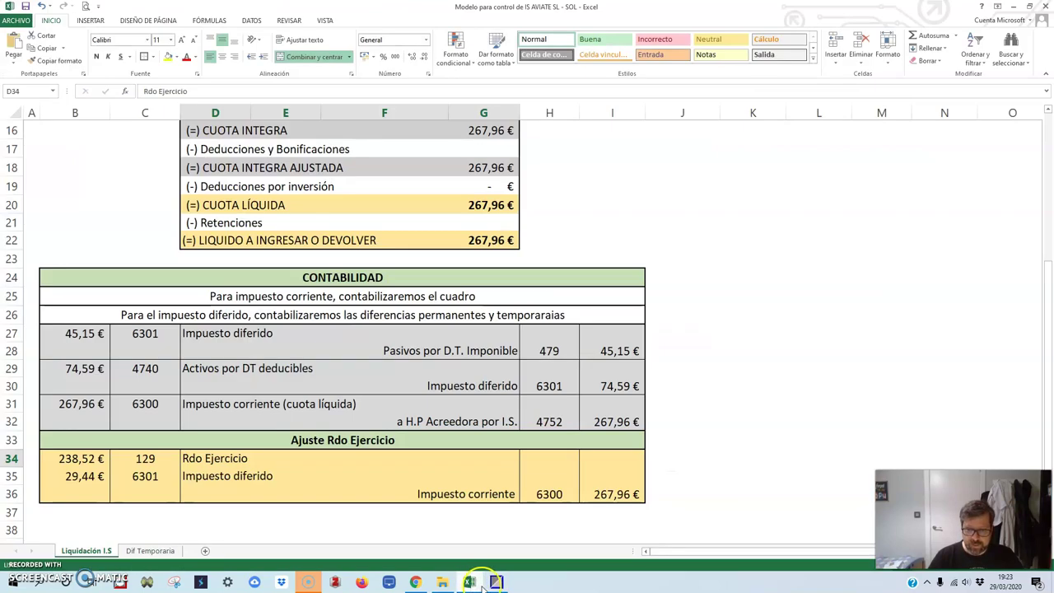
click(480, 583)
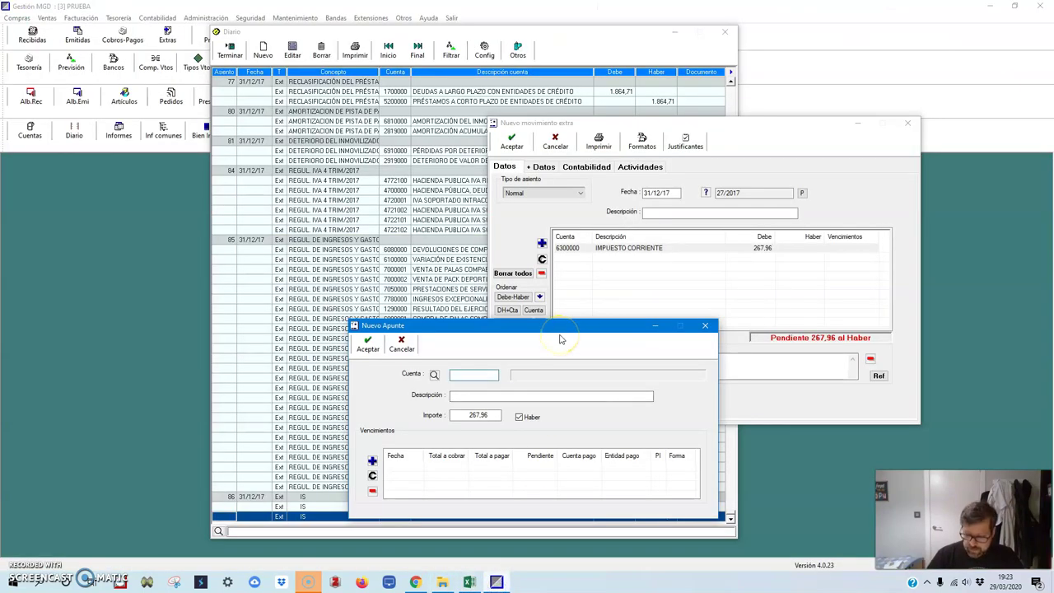
key(Return)
key(Return)
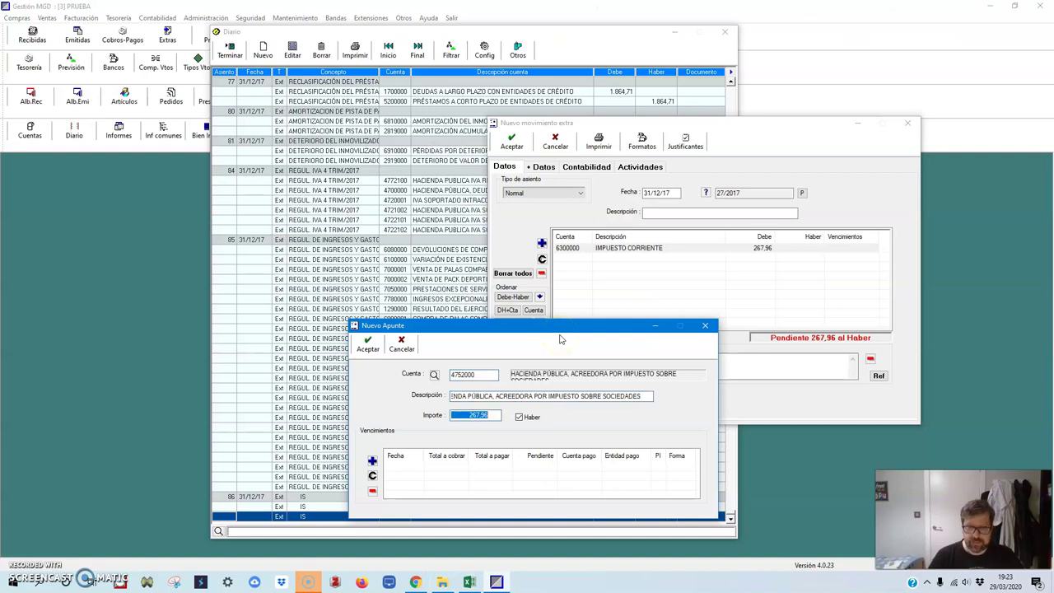
click(368, 342)
Save the current tax movement with the description IS and start another extra movement dated 31/12/17 without a template.
click(512, 142)
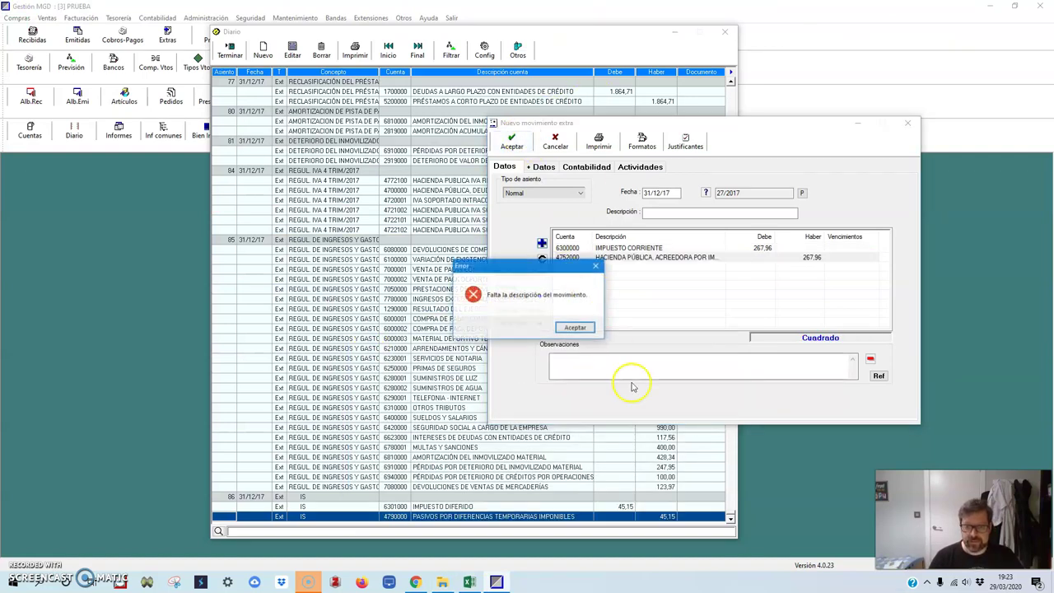
click(575, 327)
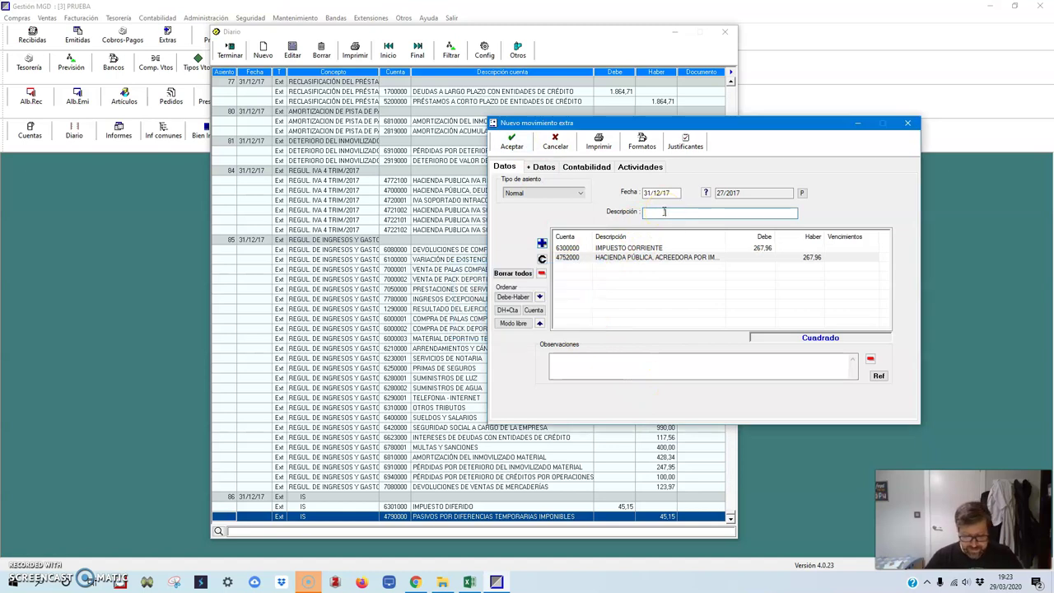
click(511, 141)
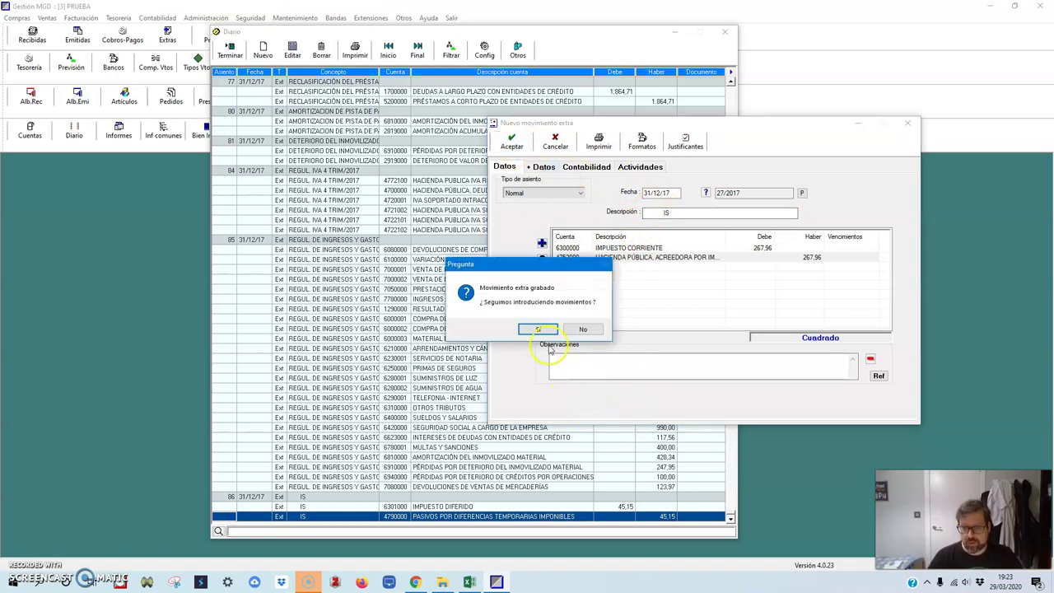
click(602, 328)
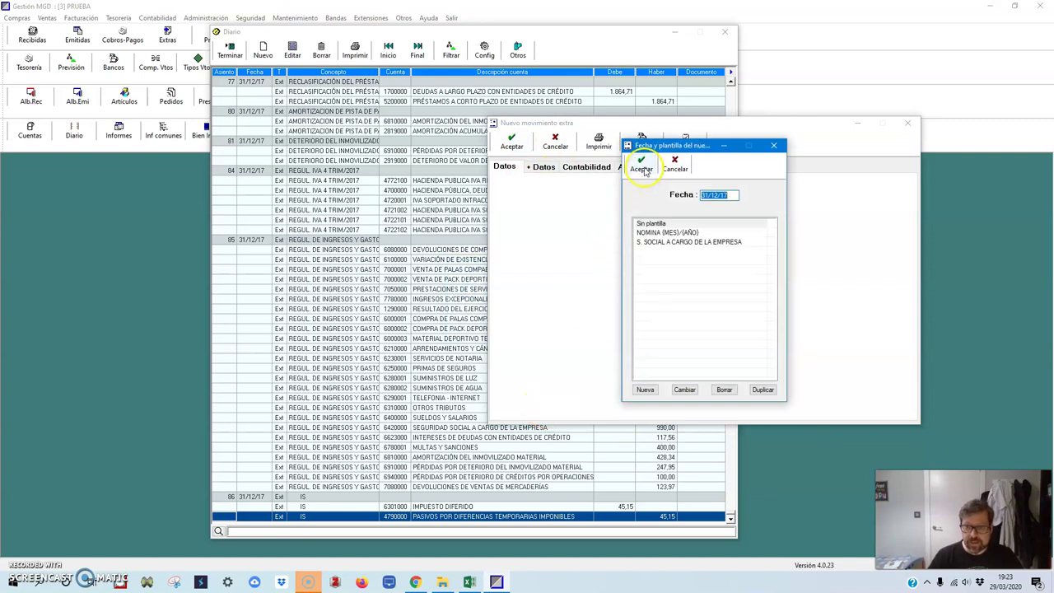
click(641, 164)
Add a debit line of 238,52 to account 1290000, Resultado del ejercicio, following the result adjustment in the Excel workbook.
click(469, 582)
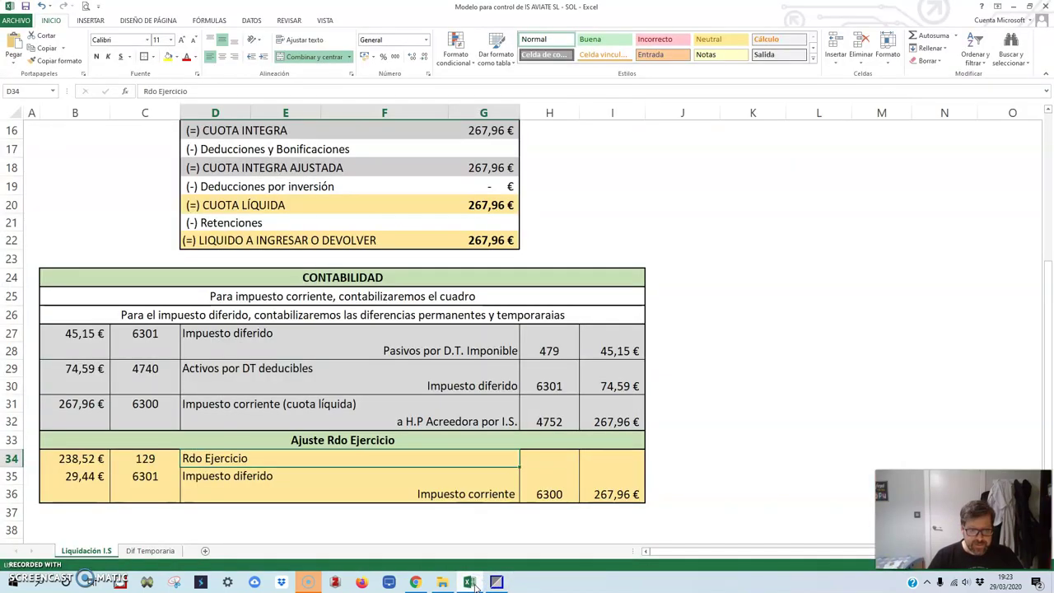
click(494, 582)
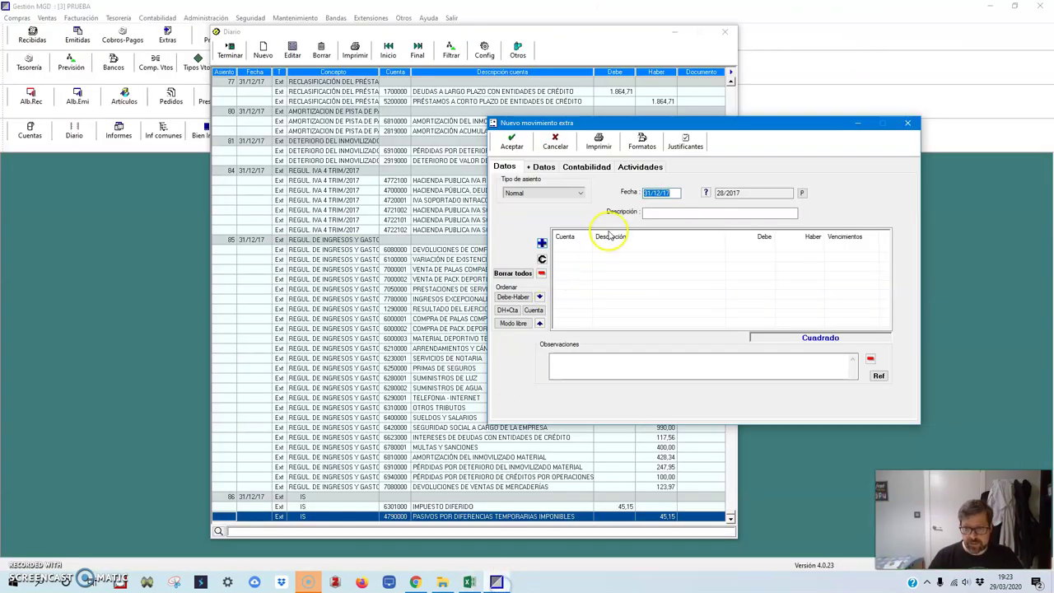
click(542, 244)
text(129)
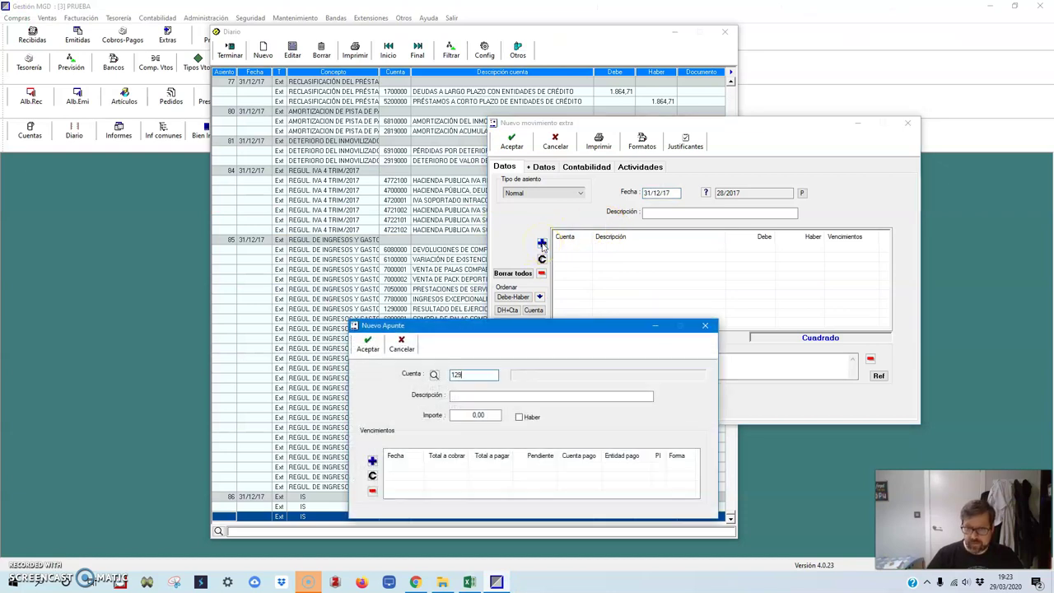
text(0000)
key(Return)
click(469, 582)
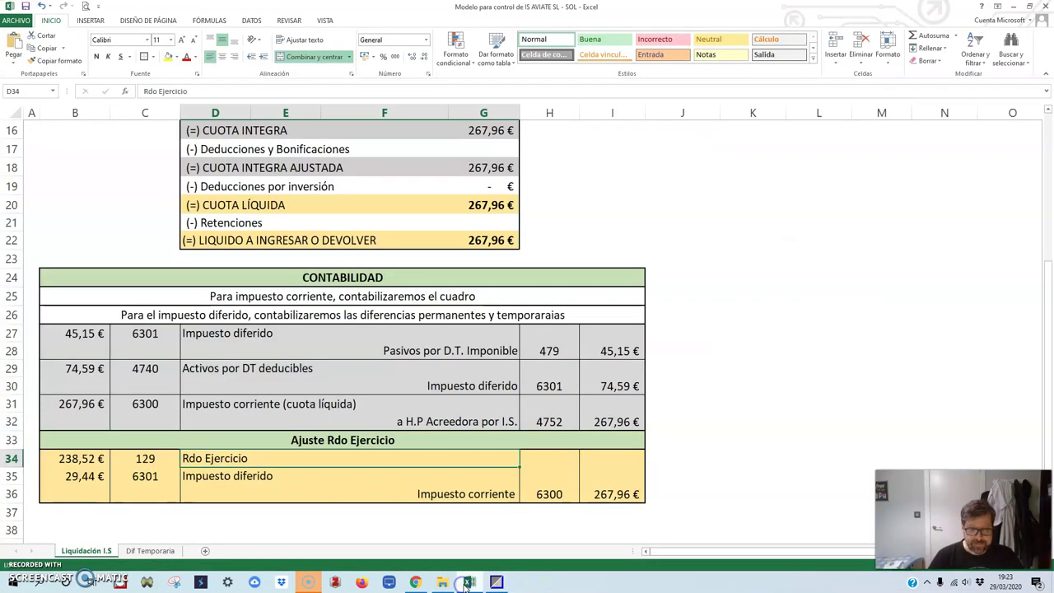
click(468, 582)
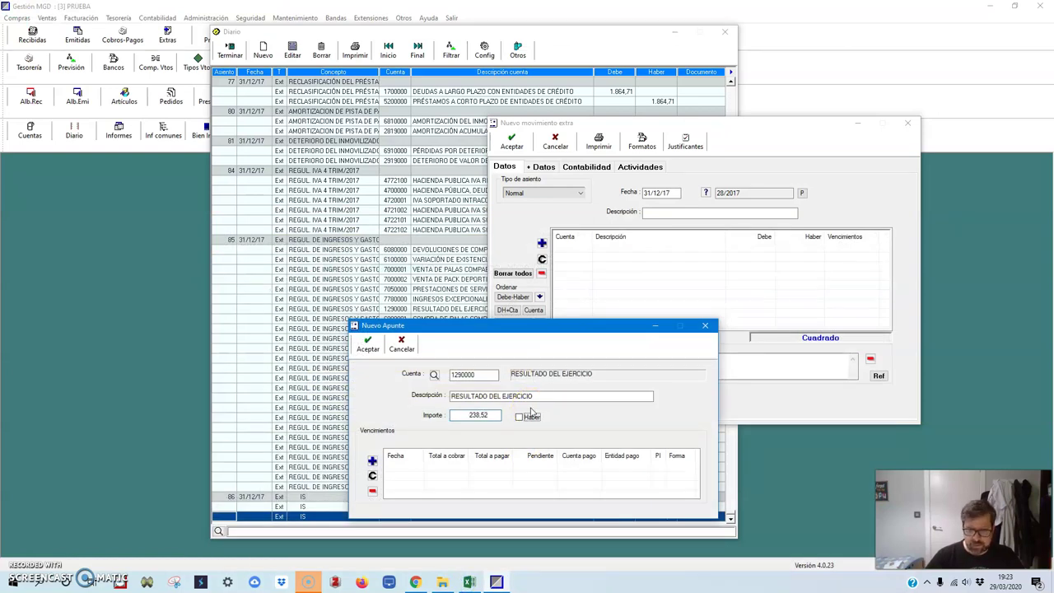
click(367, 345)
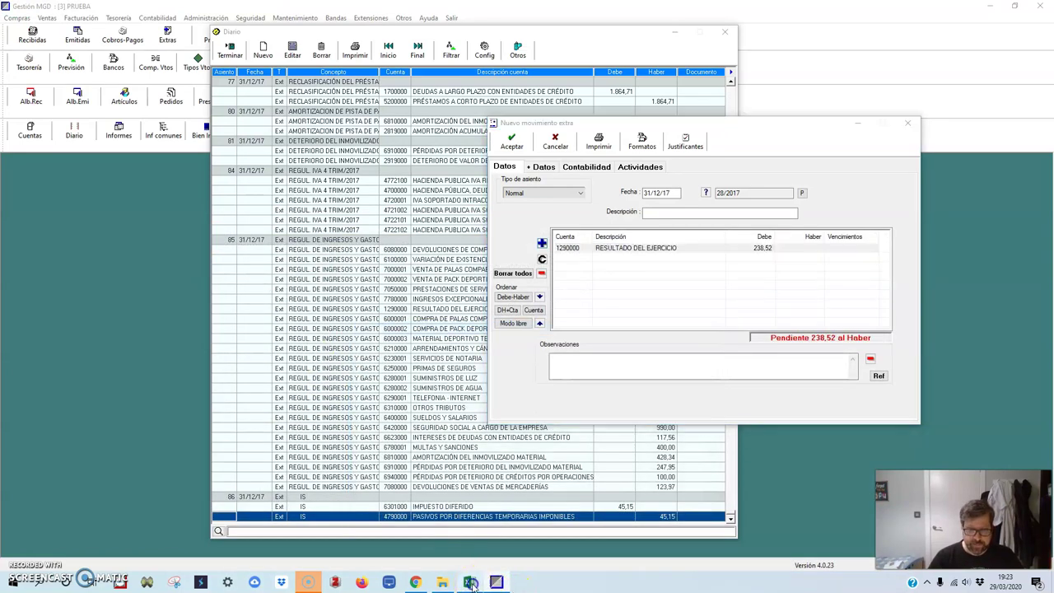
Add a second debit line of 29,44 to account 6301000, Impuesto diferido, taking the amount from the Excel workbook.
click(469, 582)
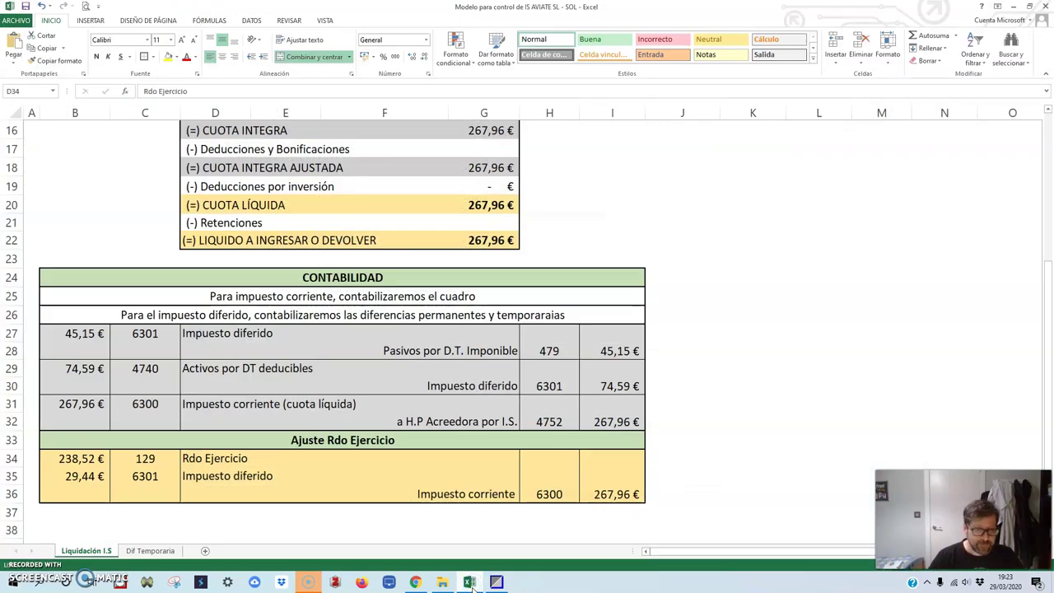
click(468, 582)
click(541, 243)
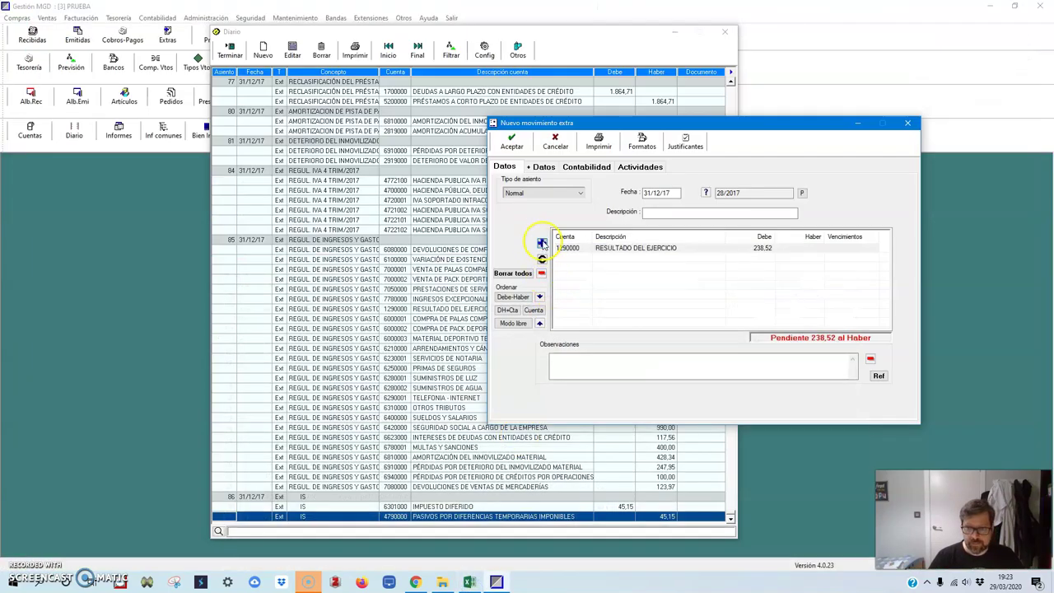
click(519, 416)
click(480, 373)
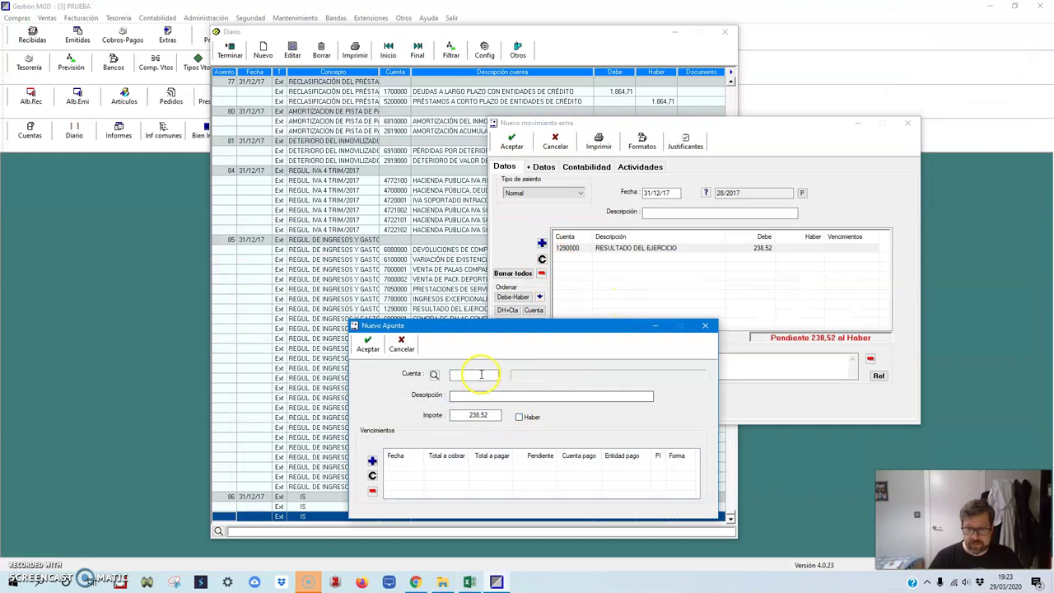
text(6301)
key(Return)
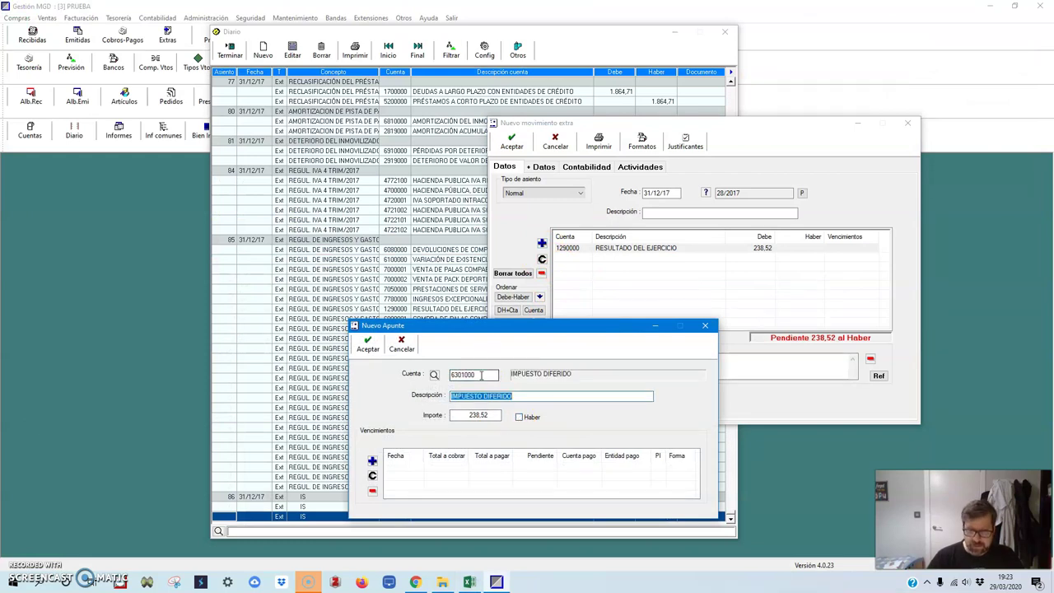
click(475, 582)
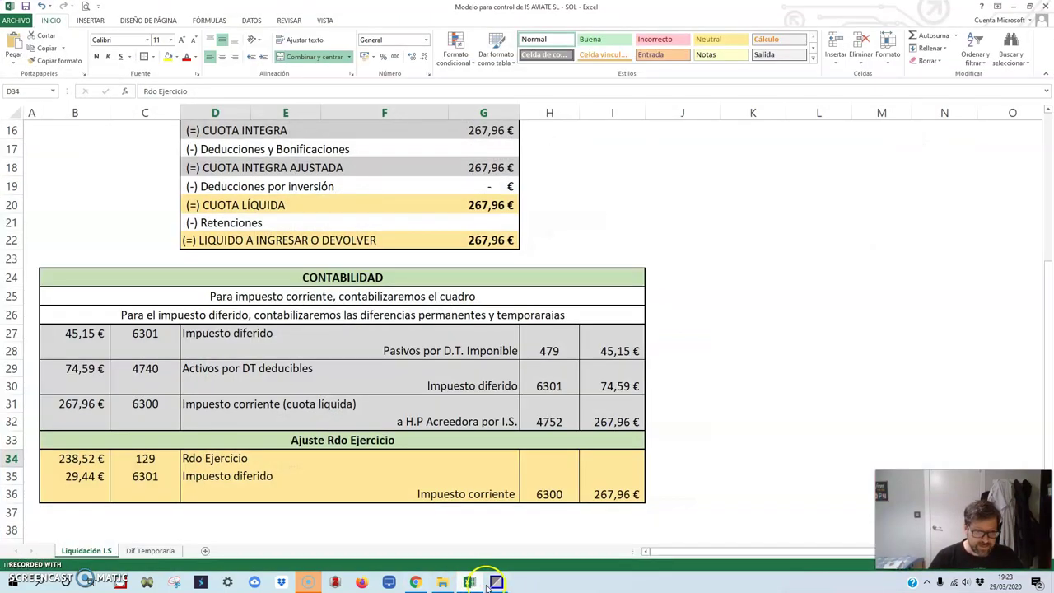
click(496, 582)
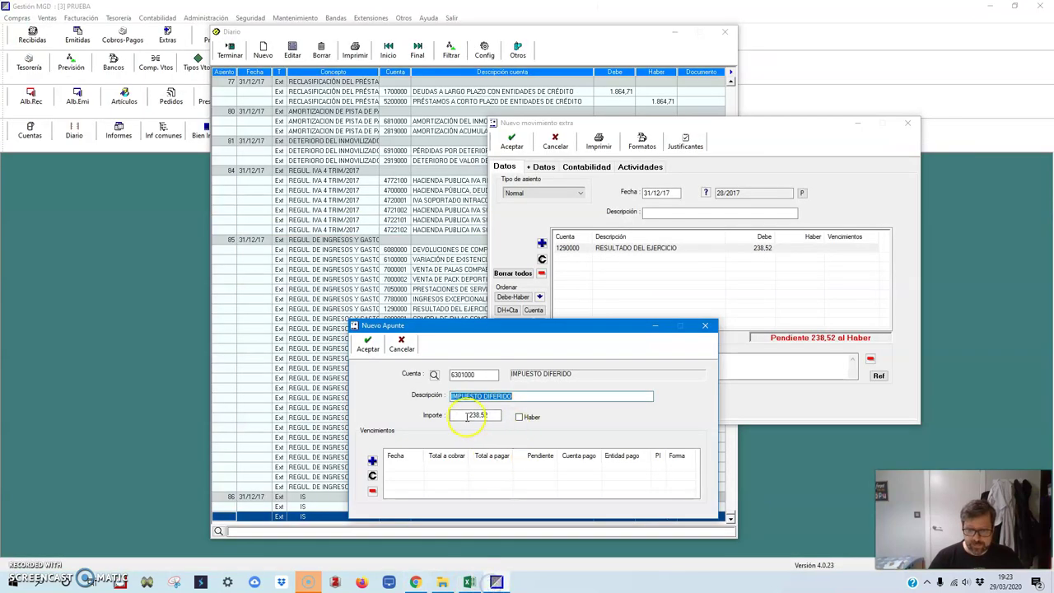
key(Return)
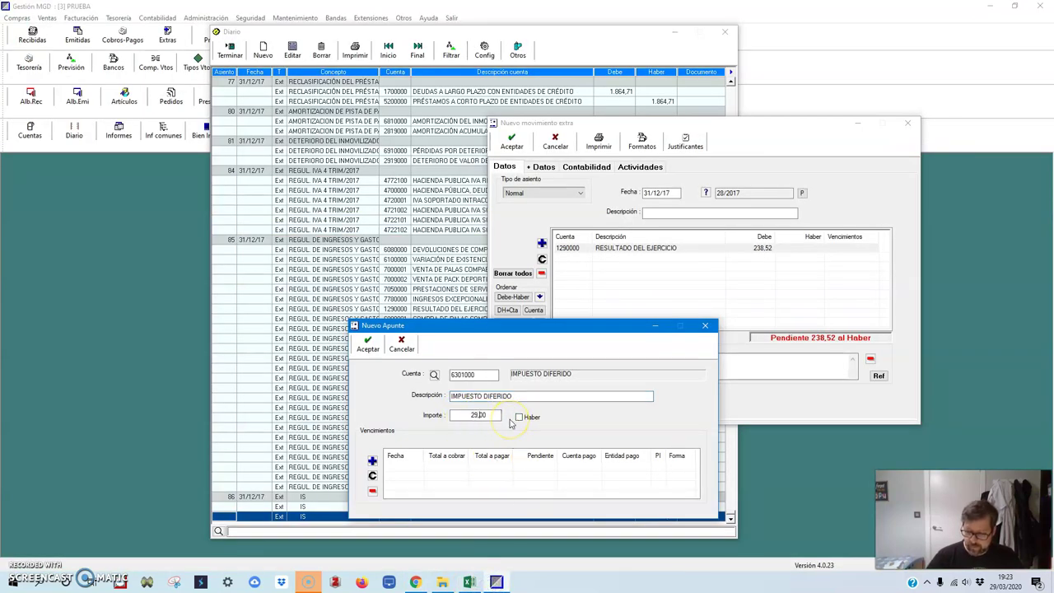
click(368, 344)
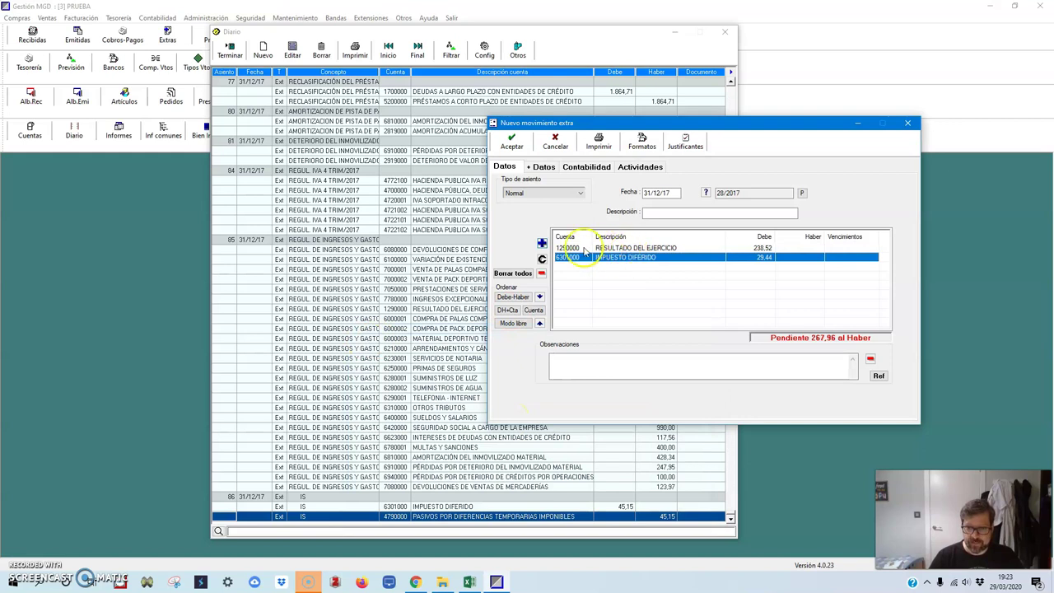
Add the balancing credit line of 267,96 to account 6300000, Impuesto corriente.
click(541, 244)
text(63.)
key(Return)
key(Return)
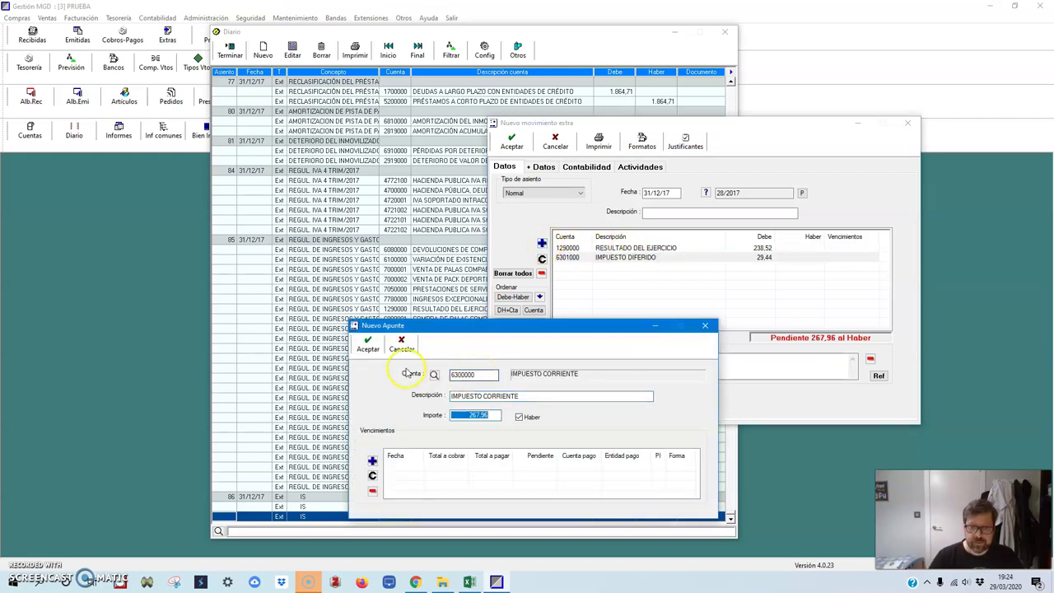
click(368, 344)
Save the result adjustment movement with the description IS and stop entering further movements.
click(512, 142)
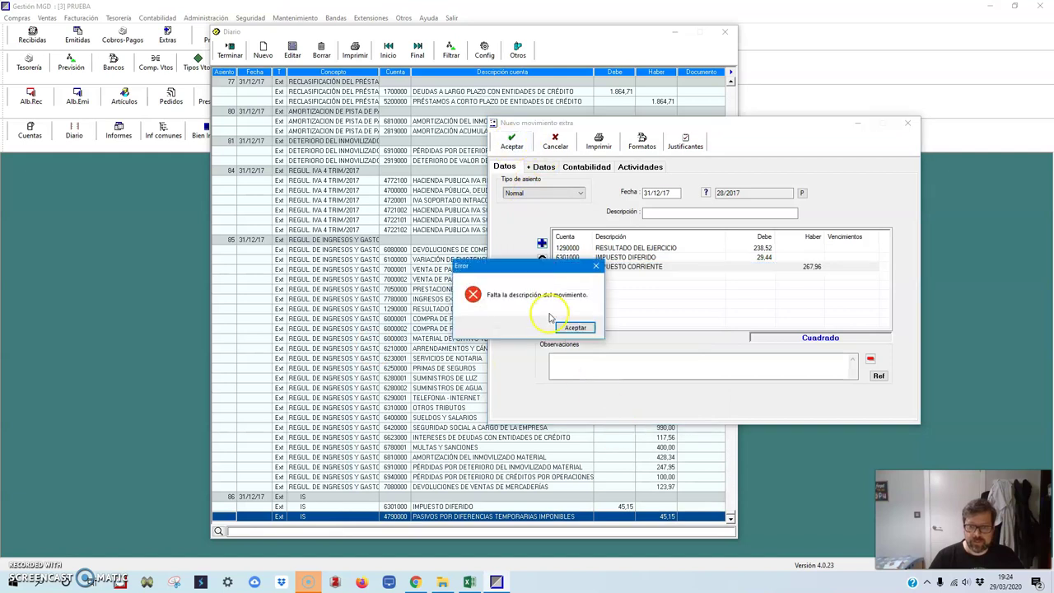
click(575, 327)
click(656, 210)
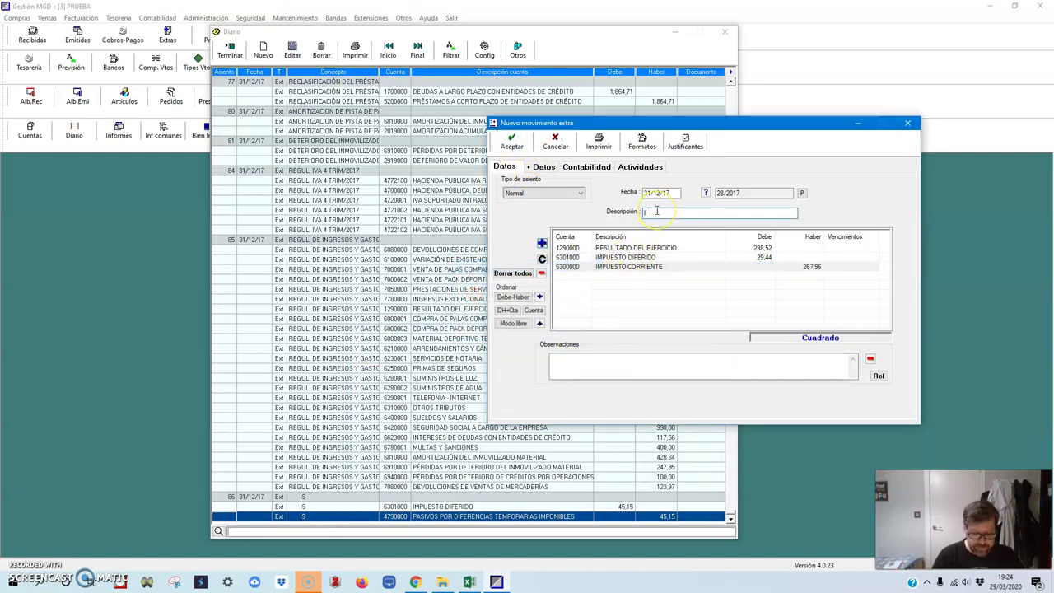
click(511, 142)
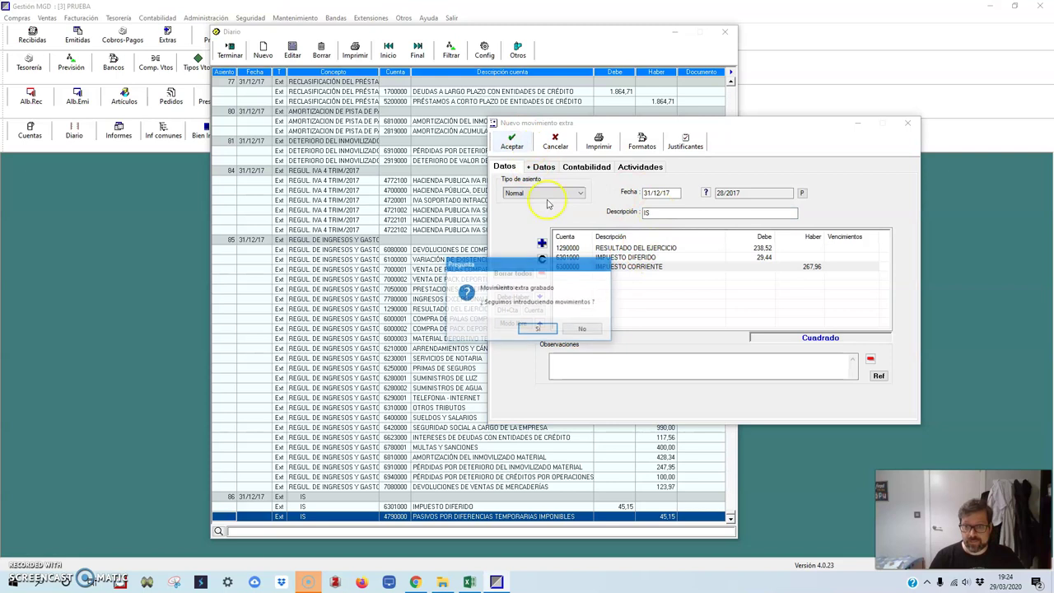
click(568, 329)
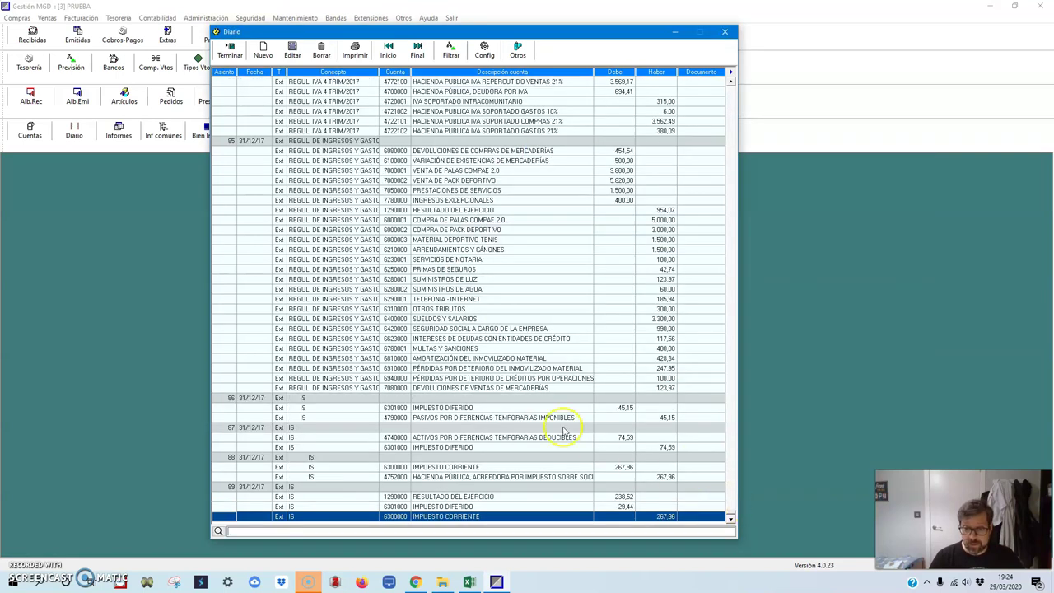
Close the journal and create the closing and opening entries within this same company section, with closing date 31/12/17.
click(227, 47)
click(170, 19)
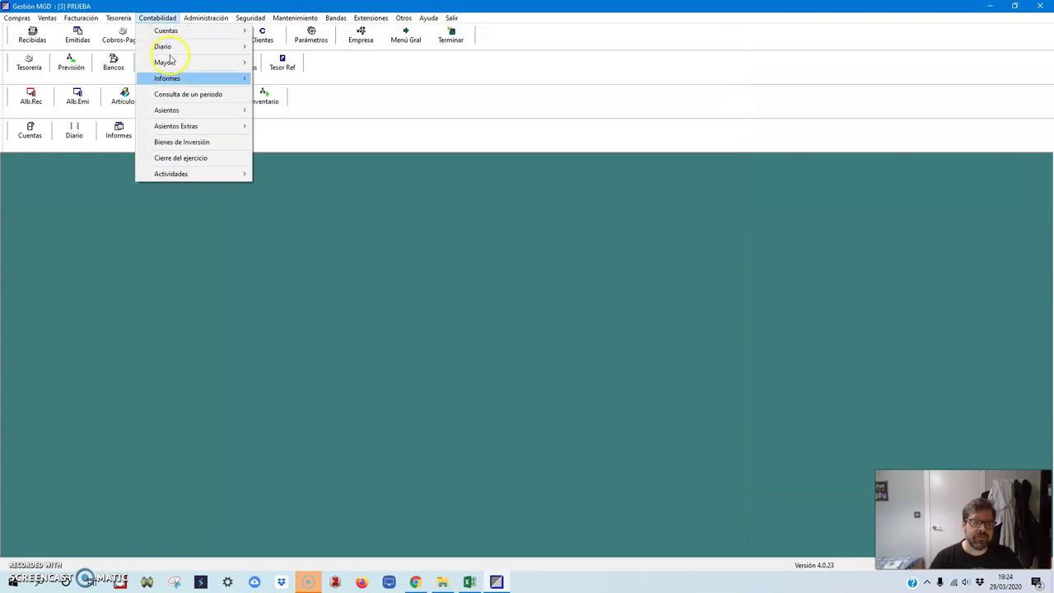
click(170, 156)
click(384, 341)
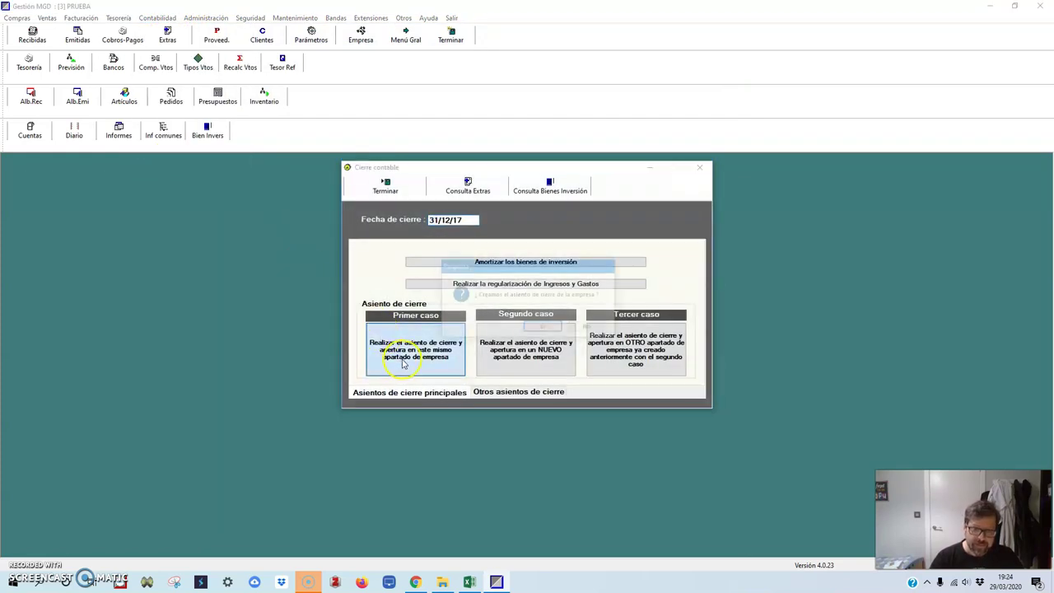
click(544, 328)
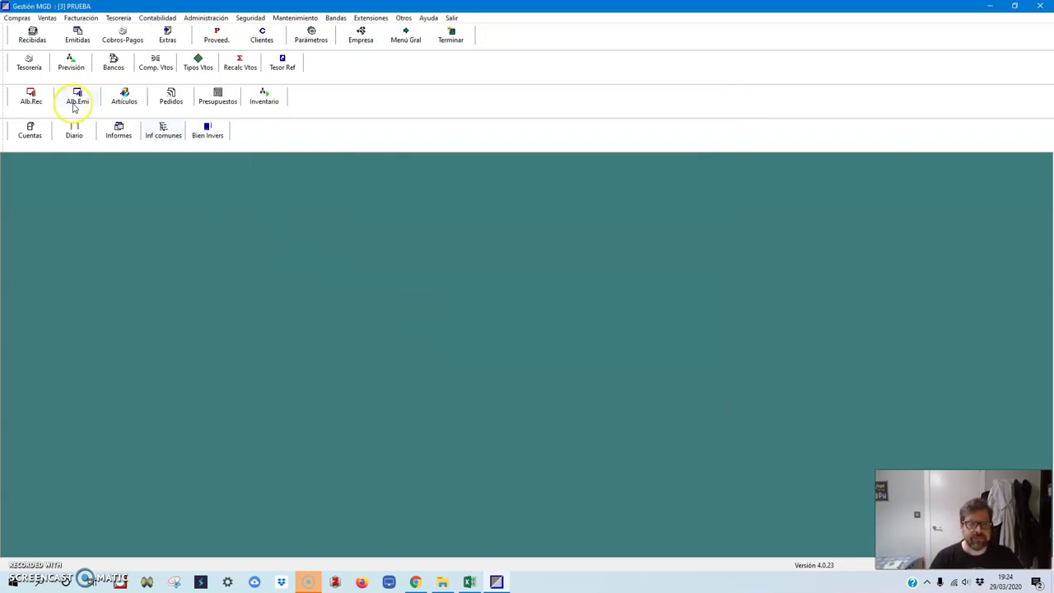
Open the journal and examine the closing entry and the opening entry dated 01/01/18.
click(74, 130)
click(541, 449)
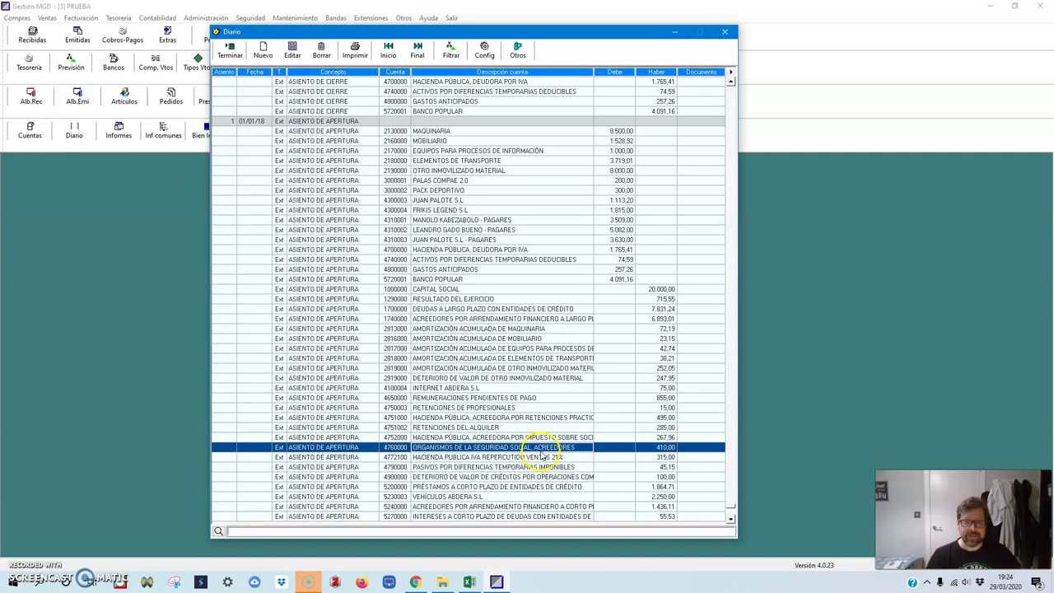
scroll(354, 209, up, 9)
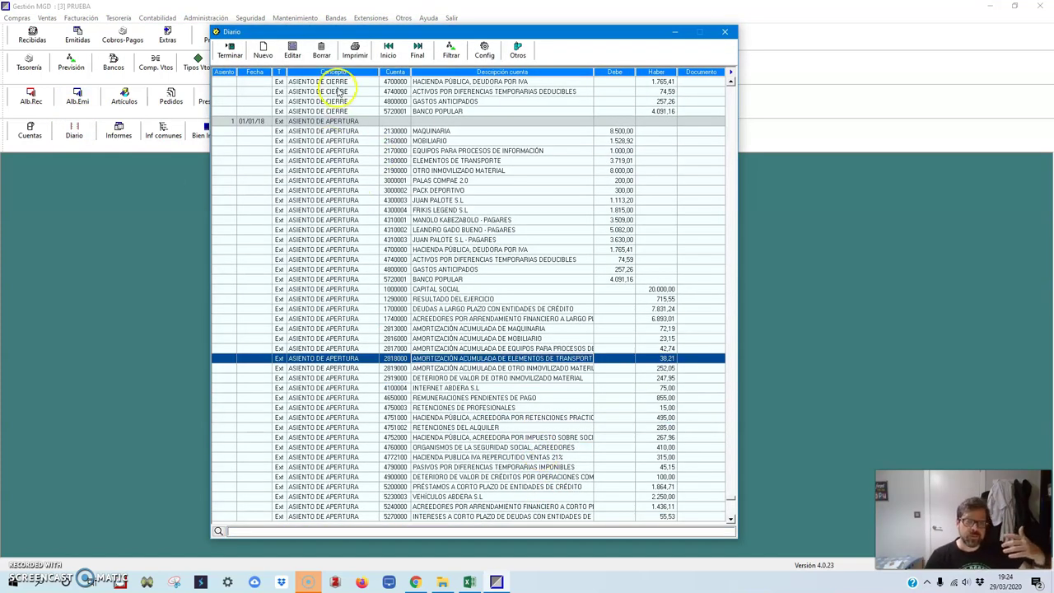
scroll(633, 303, up, 20)
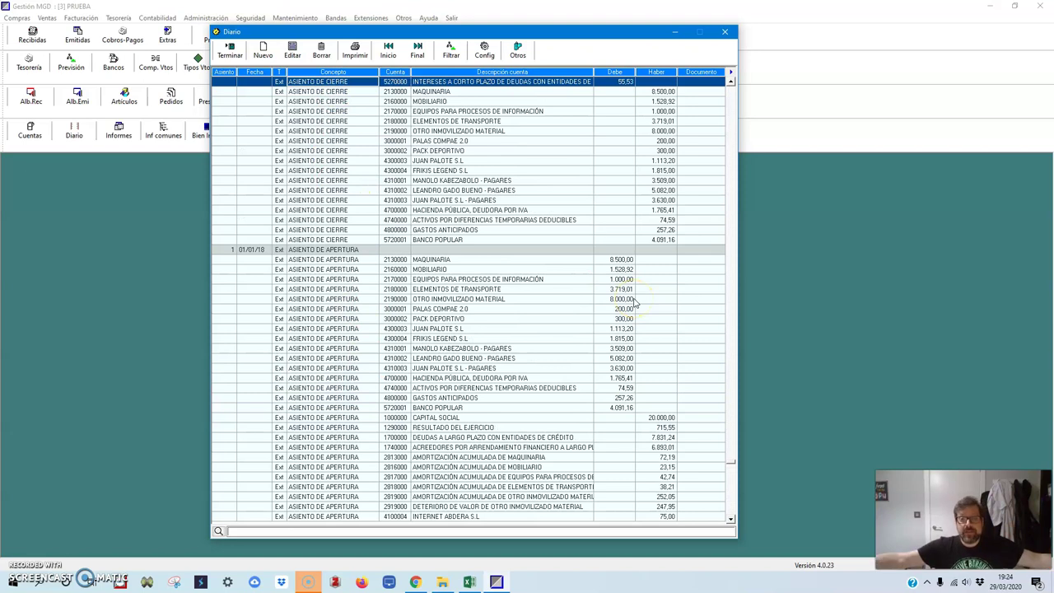